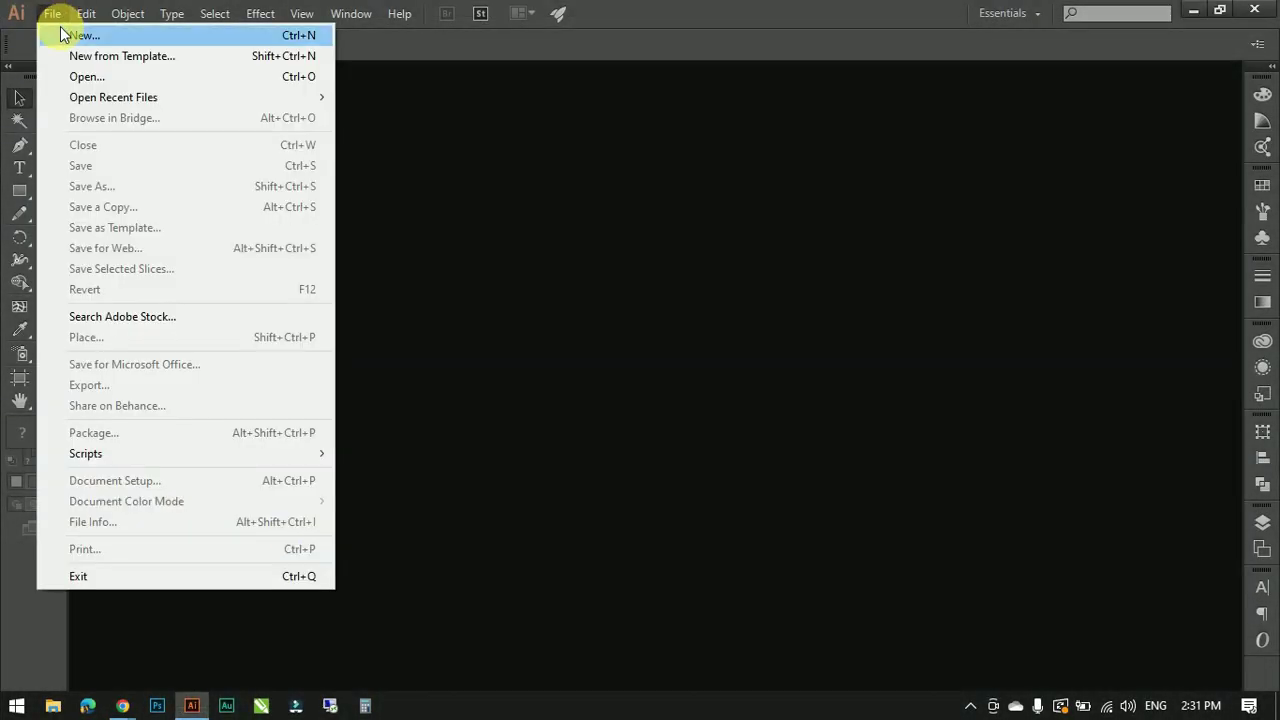
- Start a new document with a 1080 × 1080 pixel artboard
click(61, 35)
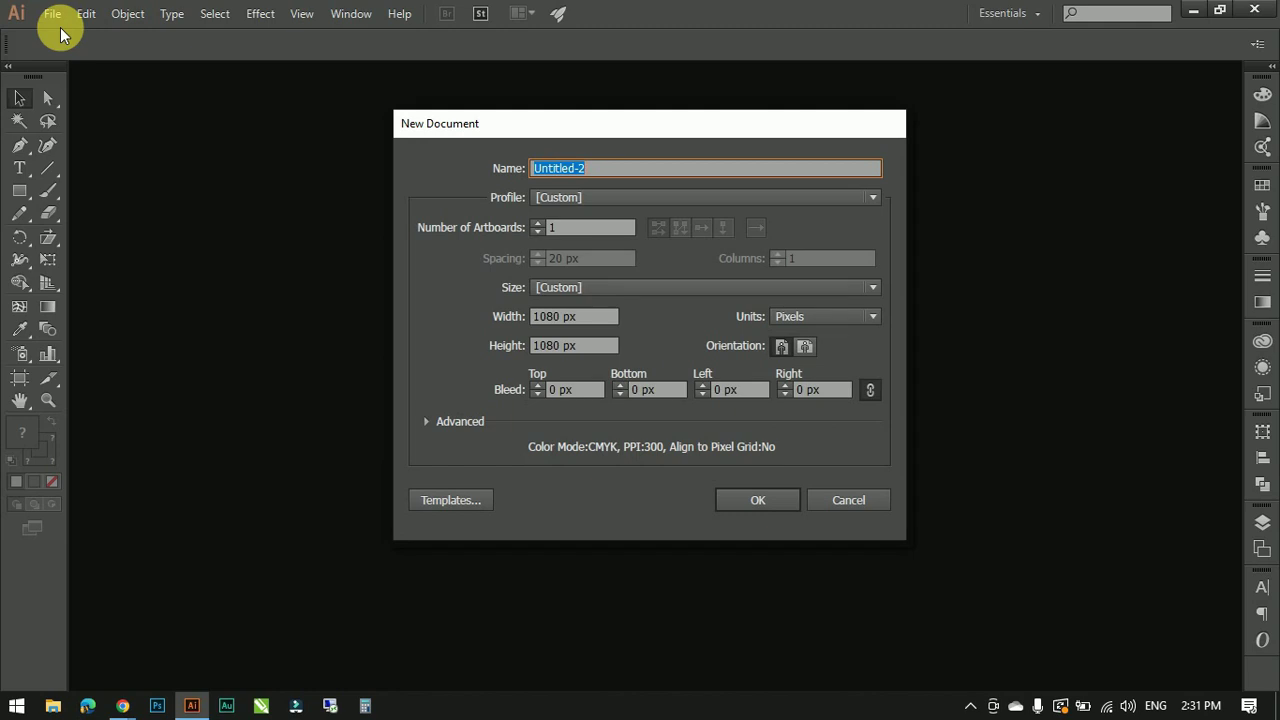
click(492, 320)
text(1080)
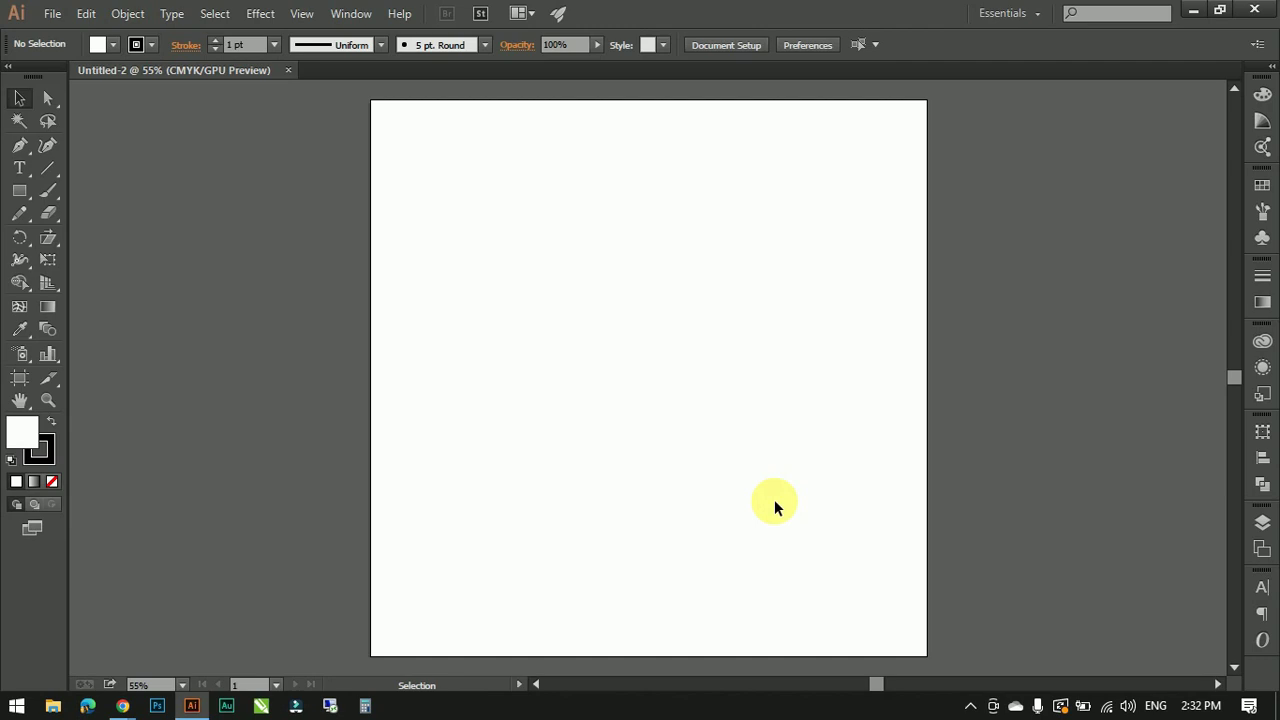
- Draw a rectangle and size it to 1080 × 1080 px
click(19, 192)
drag(189, 182, 284, 266)
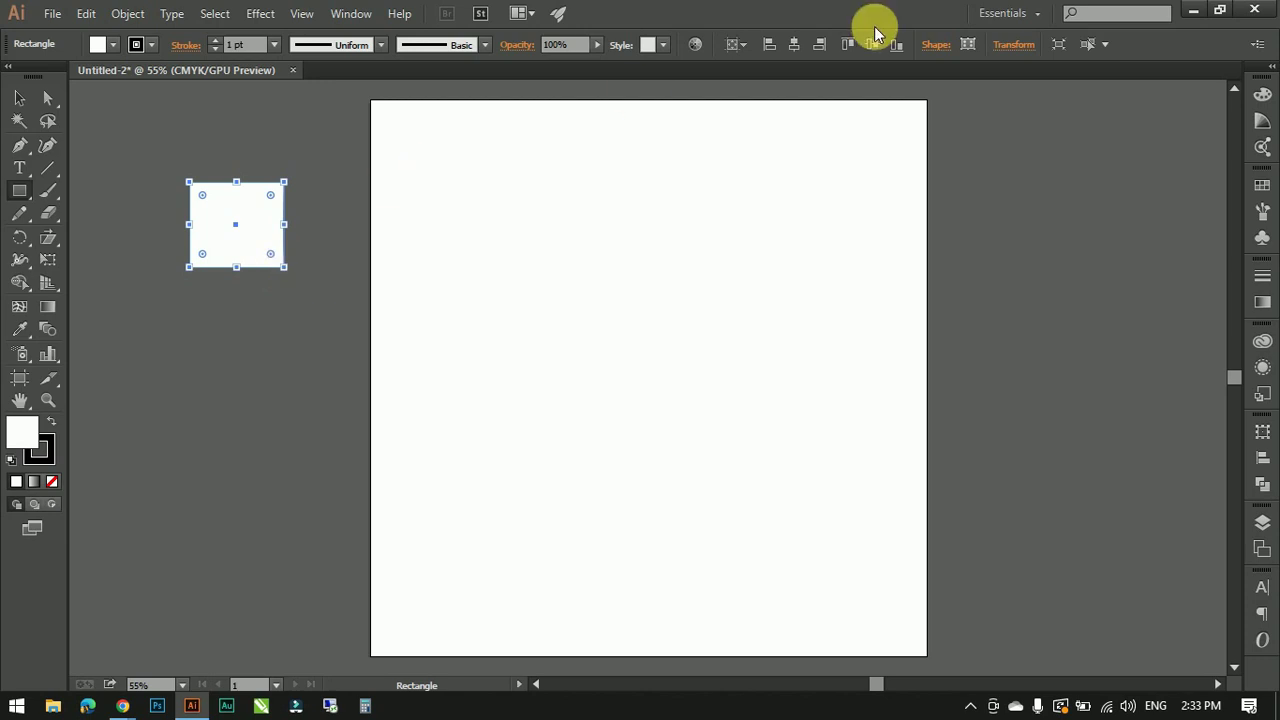
click(937, 44)
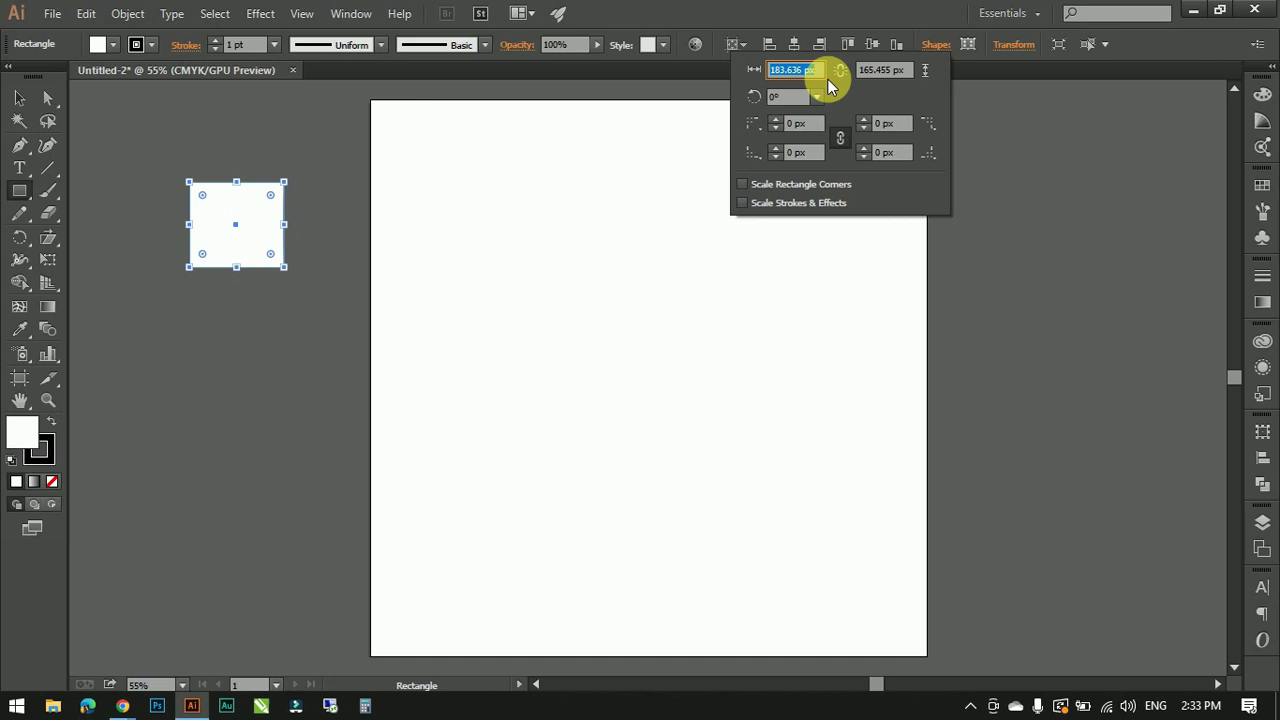
text(1080)
key(Tab)
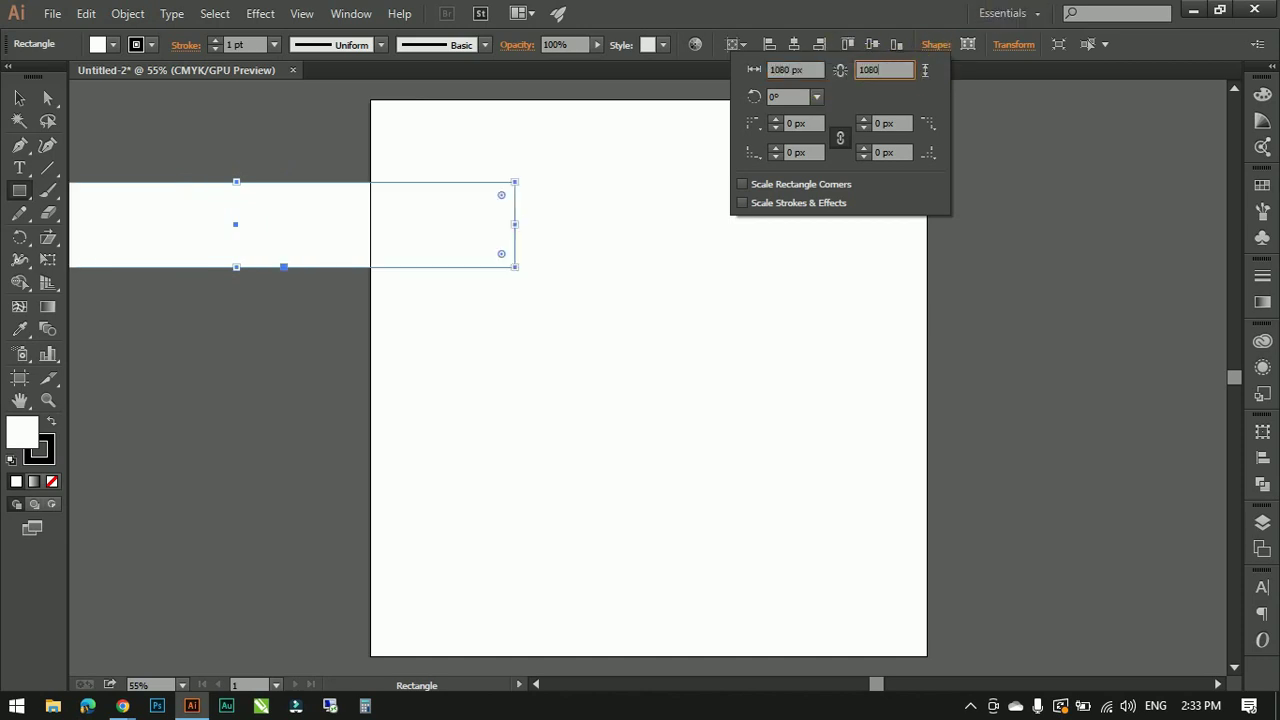
key(Return)
click(19, 97)
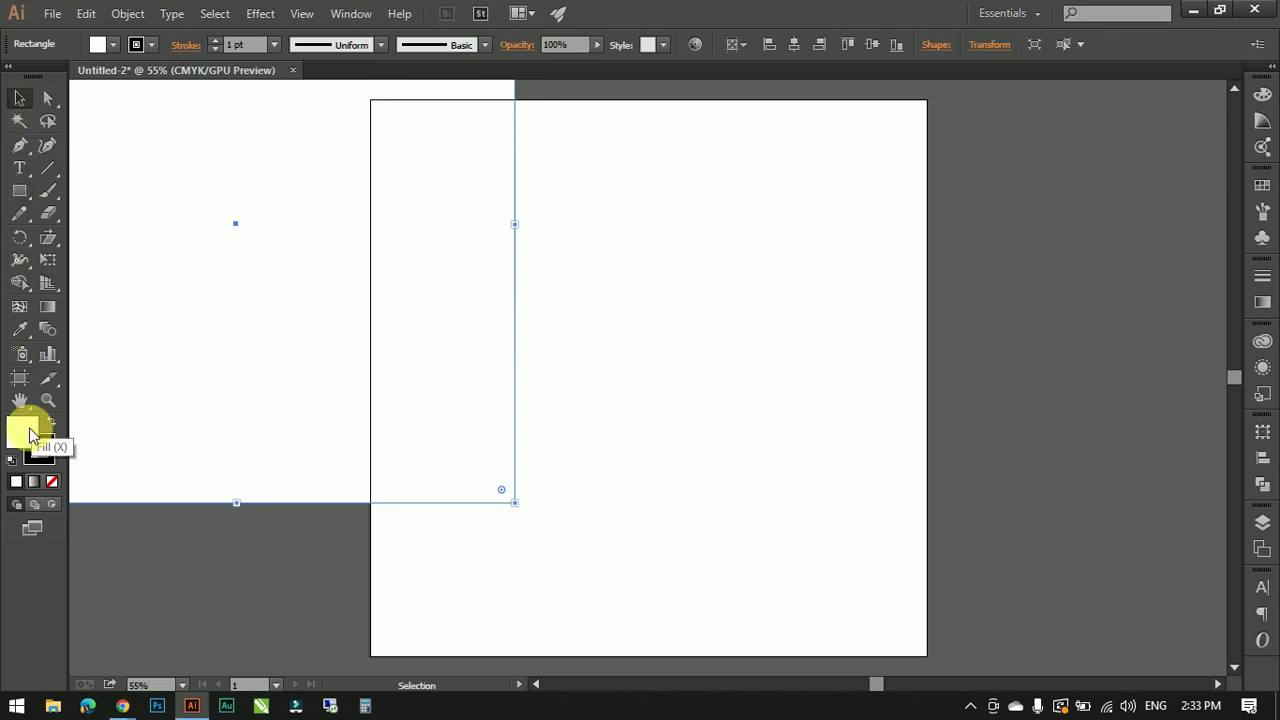
- Give the rectangle a light grey fill, entering 236 for the colour values
double_click(29, 433)
click(1103, 334)
text(236)
key(Tab)
text(236)
key(Tab)
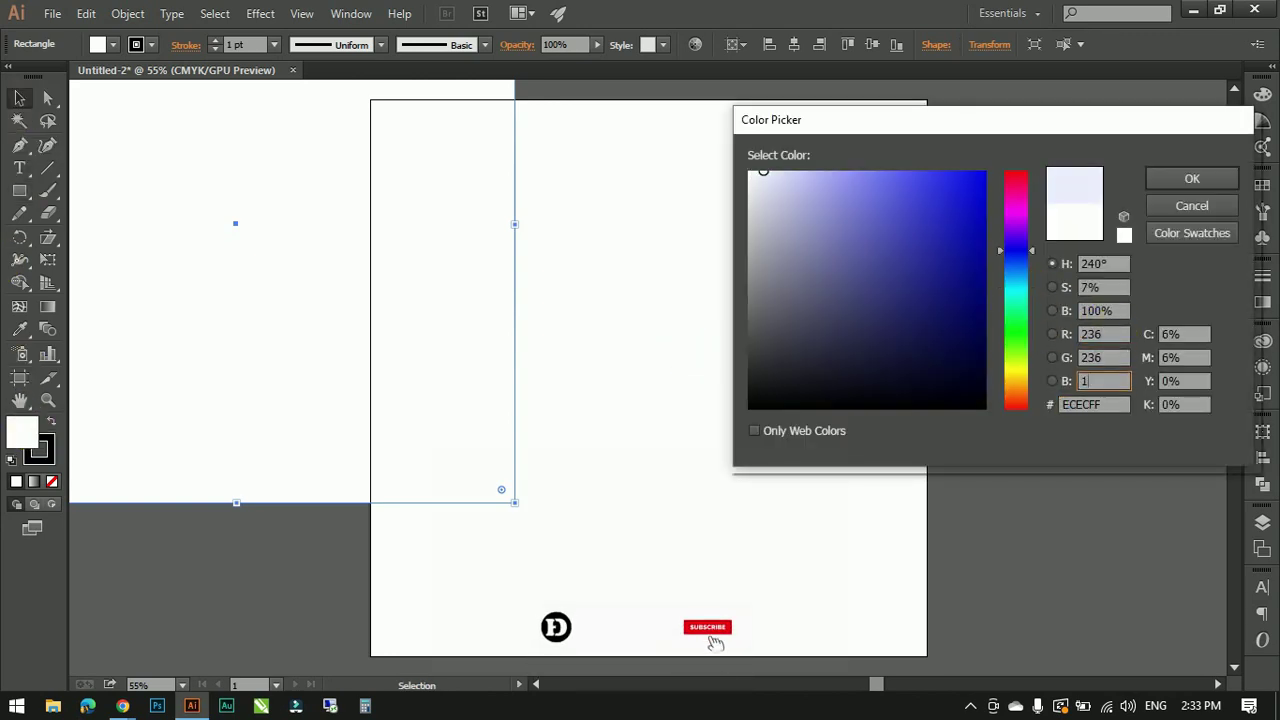
key(Return)
- Centre the grey rectangle horizontally and vertically on the artboard
drag(400, 205, 720, 293)
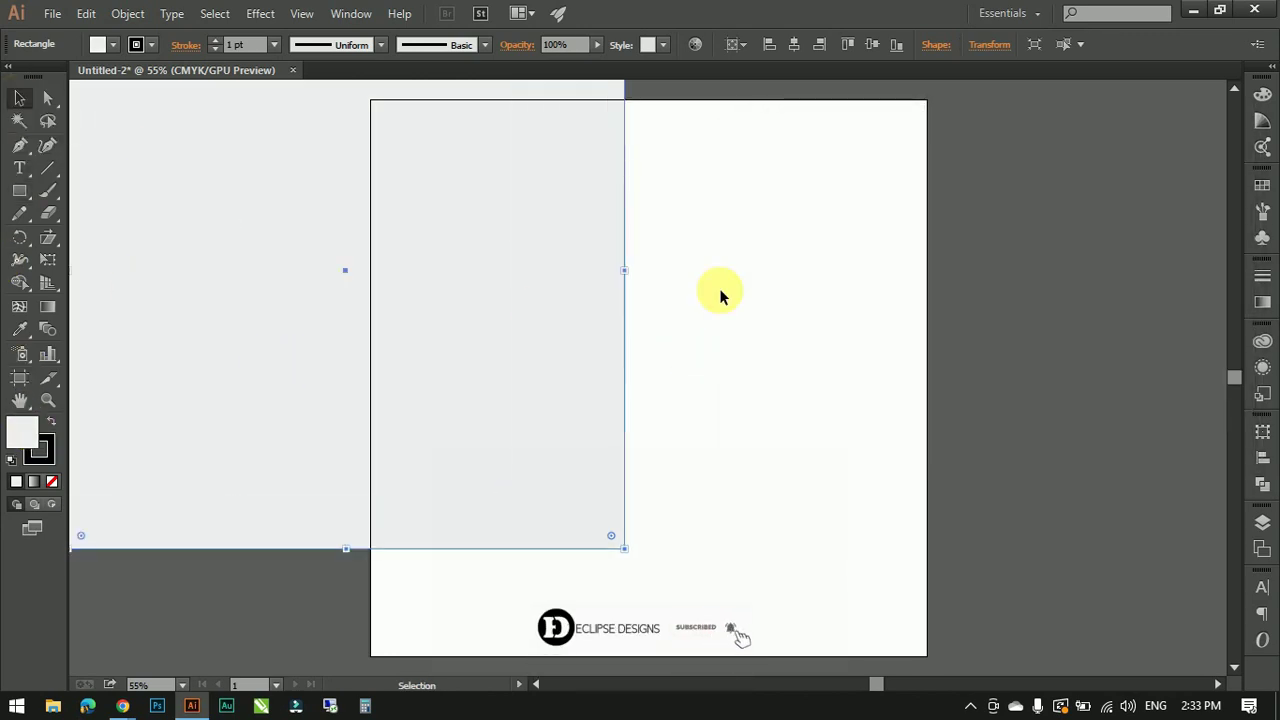
click(739, 45)
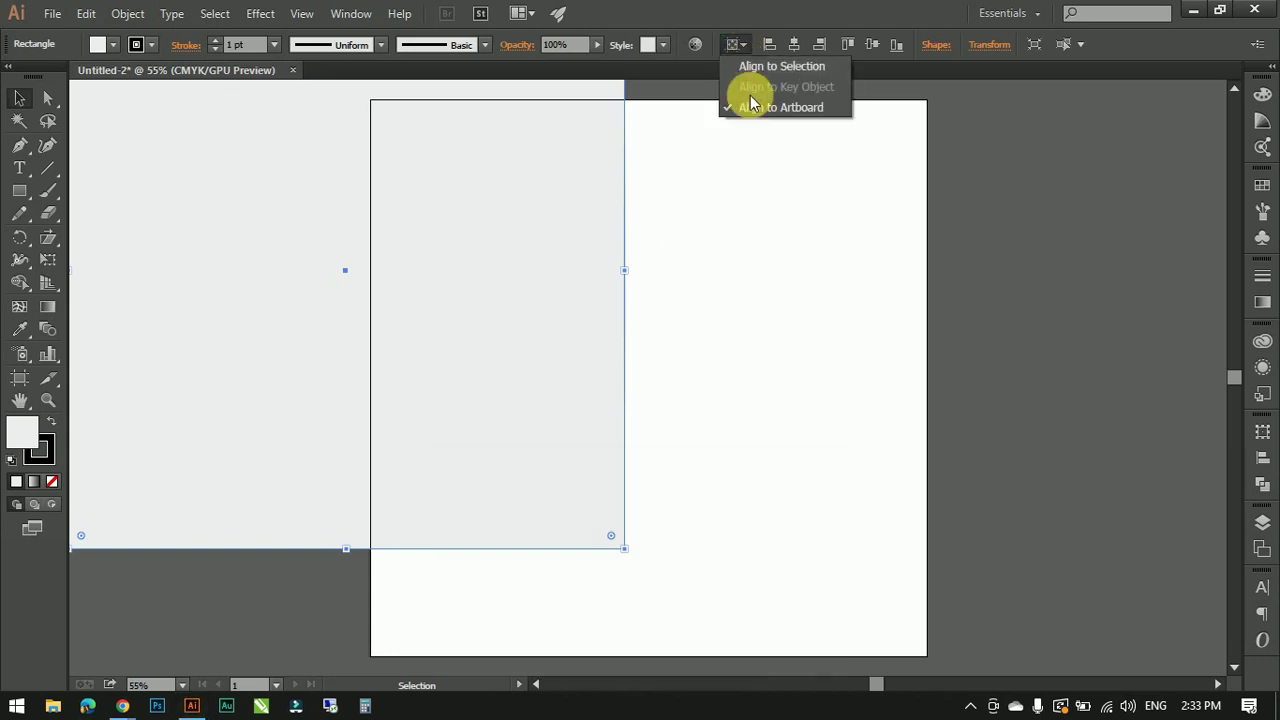
click(800, 107)
click(794, 44)
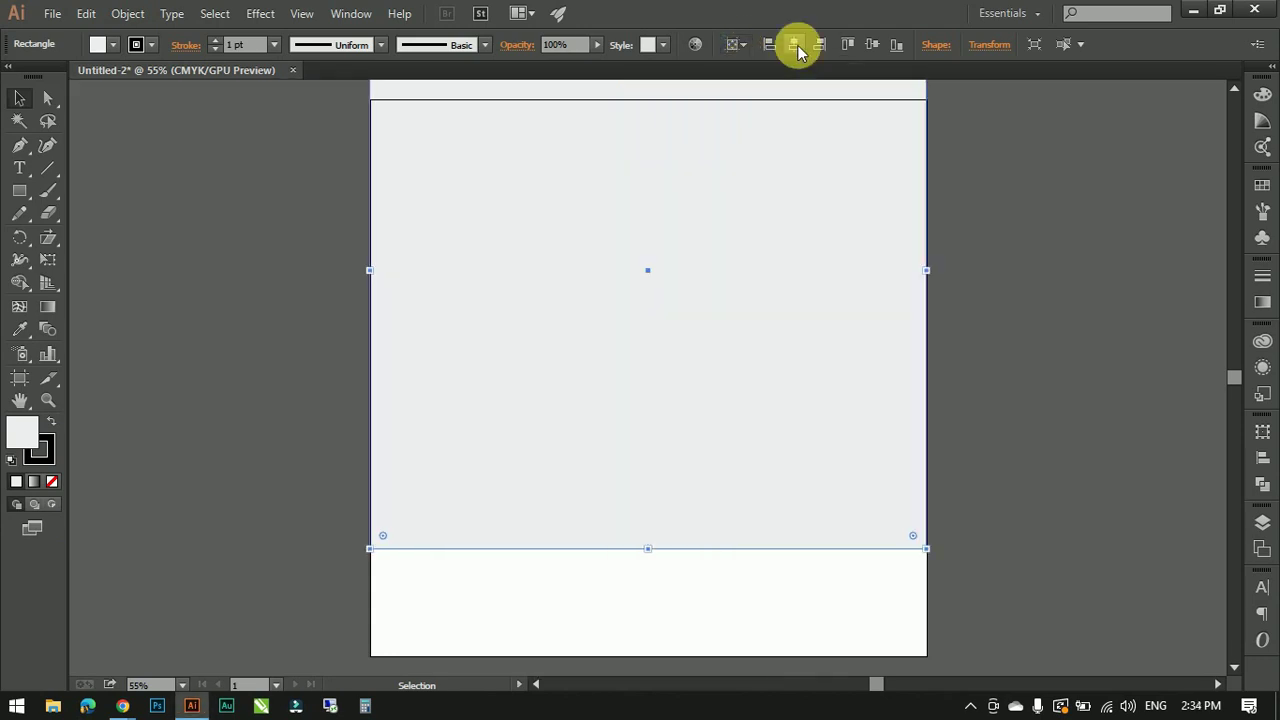
click(872, 44)
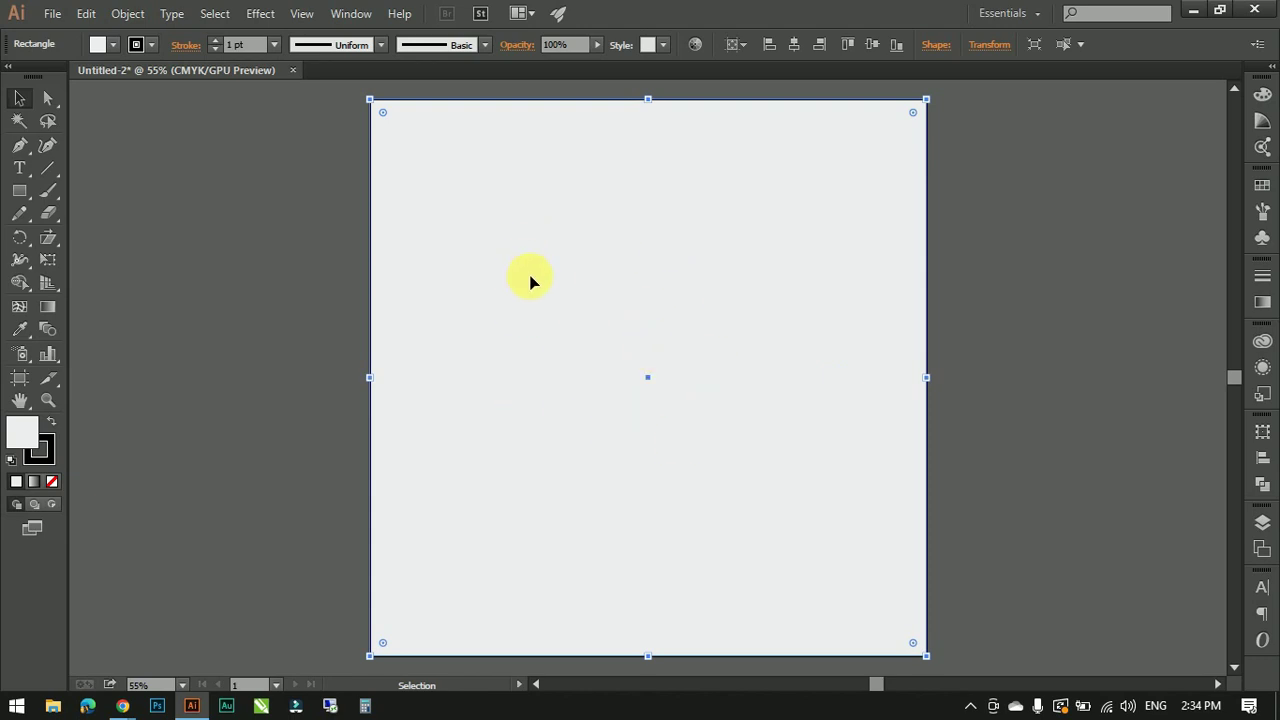
- Draw a second rectangle over the artboard's lower half, its top edge at mid-height
click(294, 277)
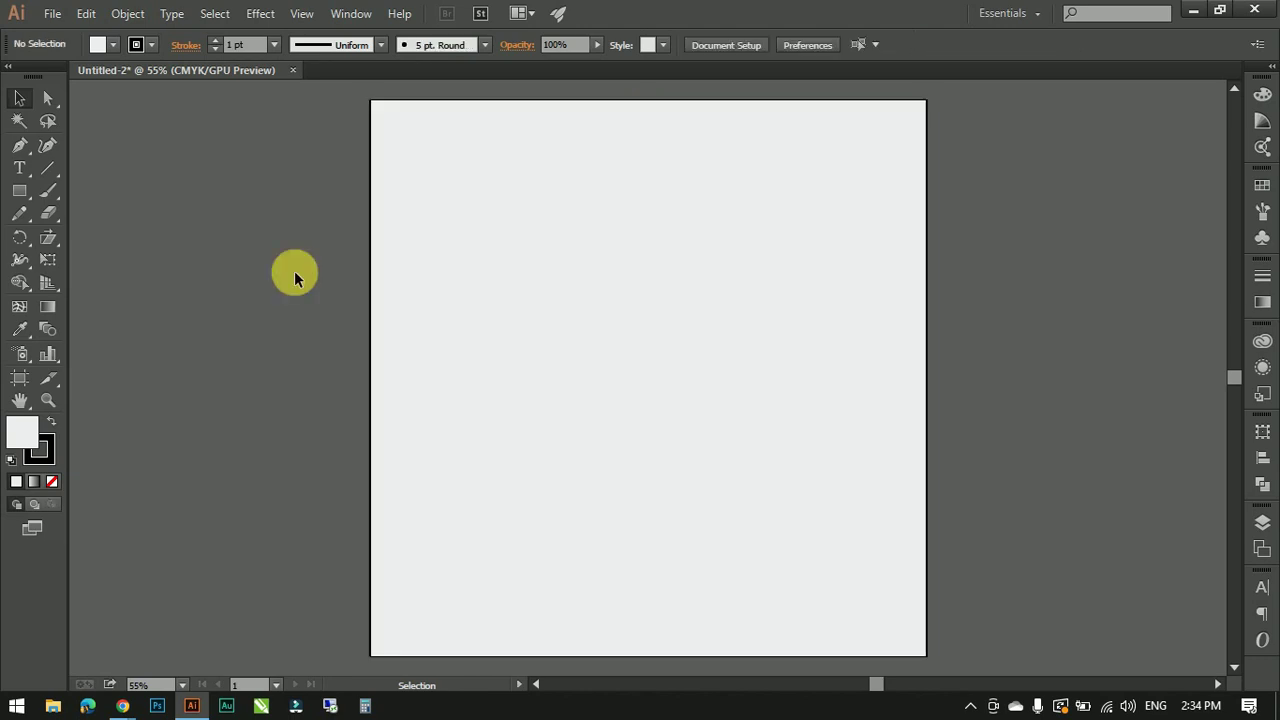
click(19, 192)
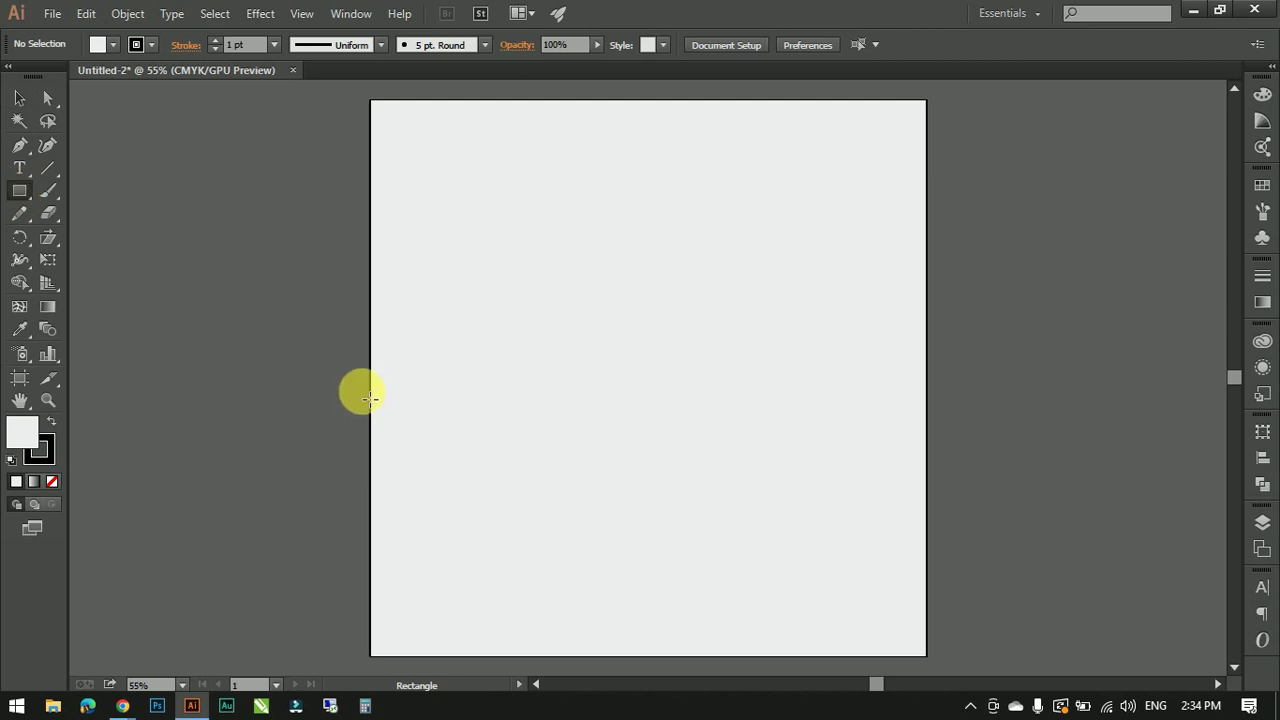
drag(330, 352, 948, 665)
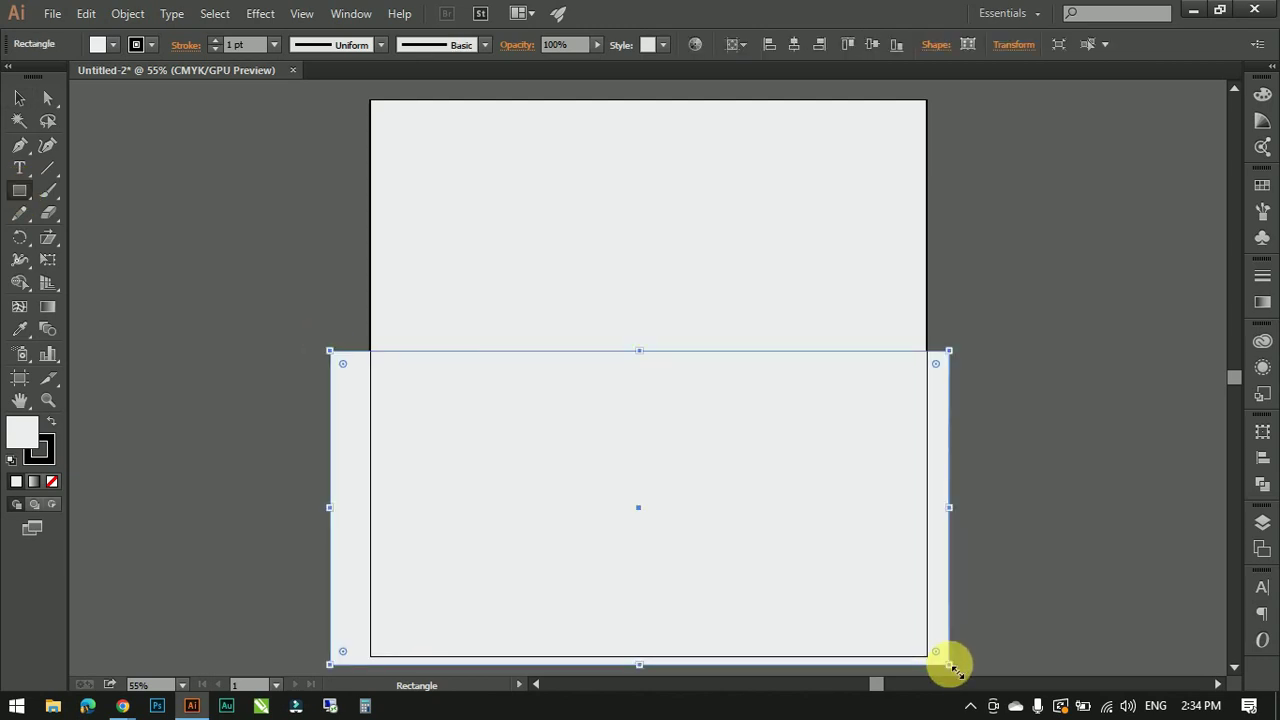
mouse_move(648, 355)
mouse_down()
mouse_move(660, 392)
mouse_move(655, 366)
mouse_up()
- Show the rulers and drag out horizontal and vertical guides through the artboard centre
click(19, 97)
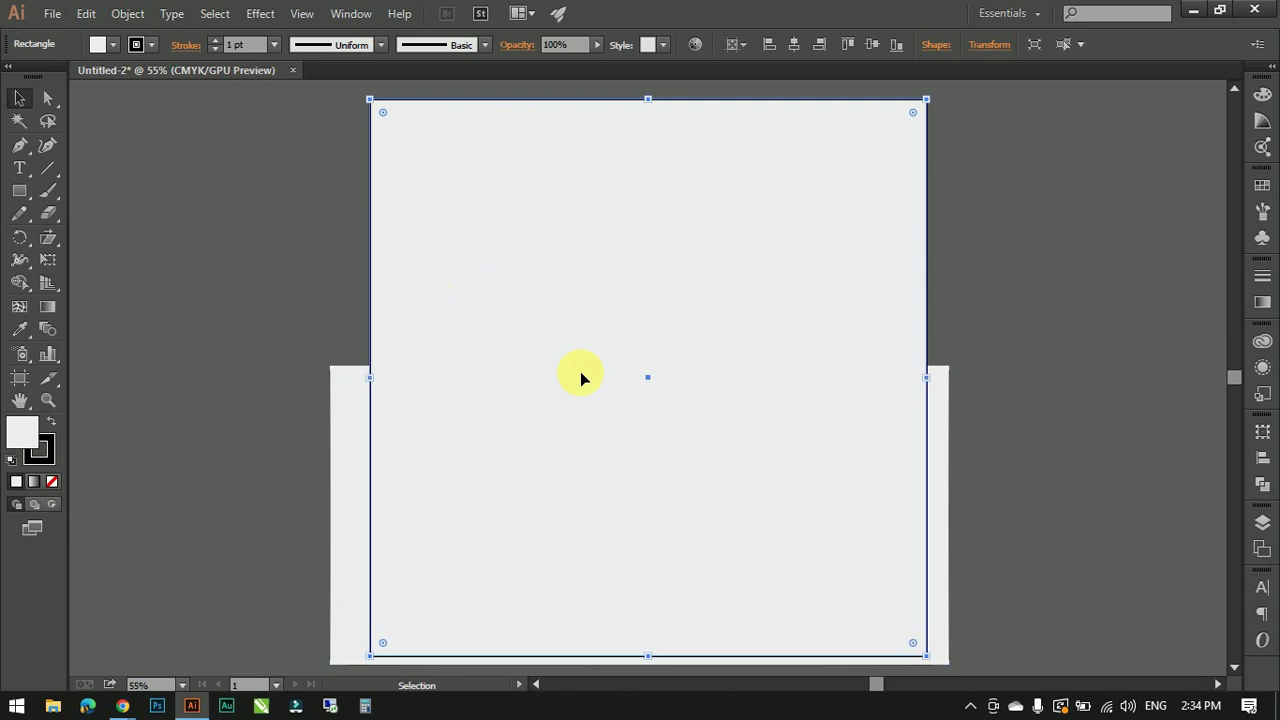
key(ctrl+r)
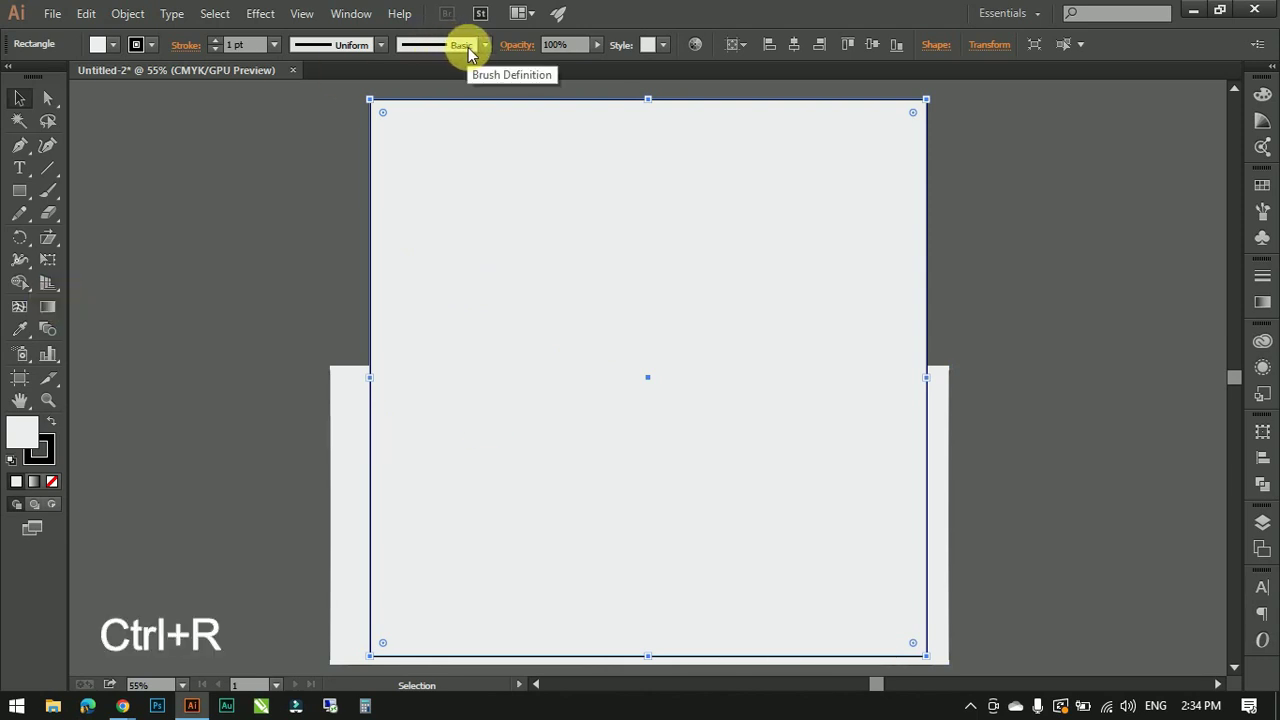
drag(535, 87, 646, 378)
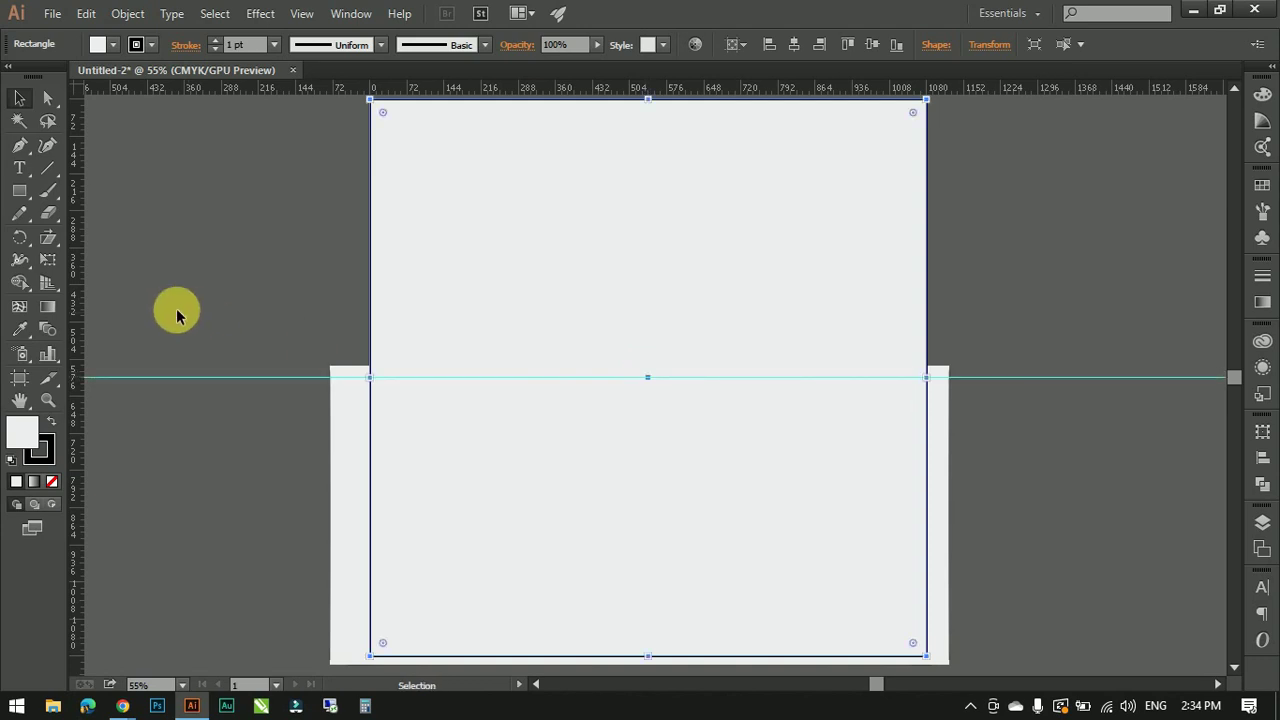
mouse_move(77, 300)
mouse_down()
mouse_move(699, 347)
mouse_move(638, 377)
mouse_up()
- Fill the lower rectangle with green R 86, G 174, B 51, then deselect it
click(602, 410)
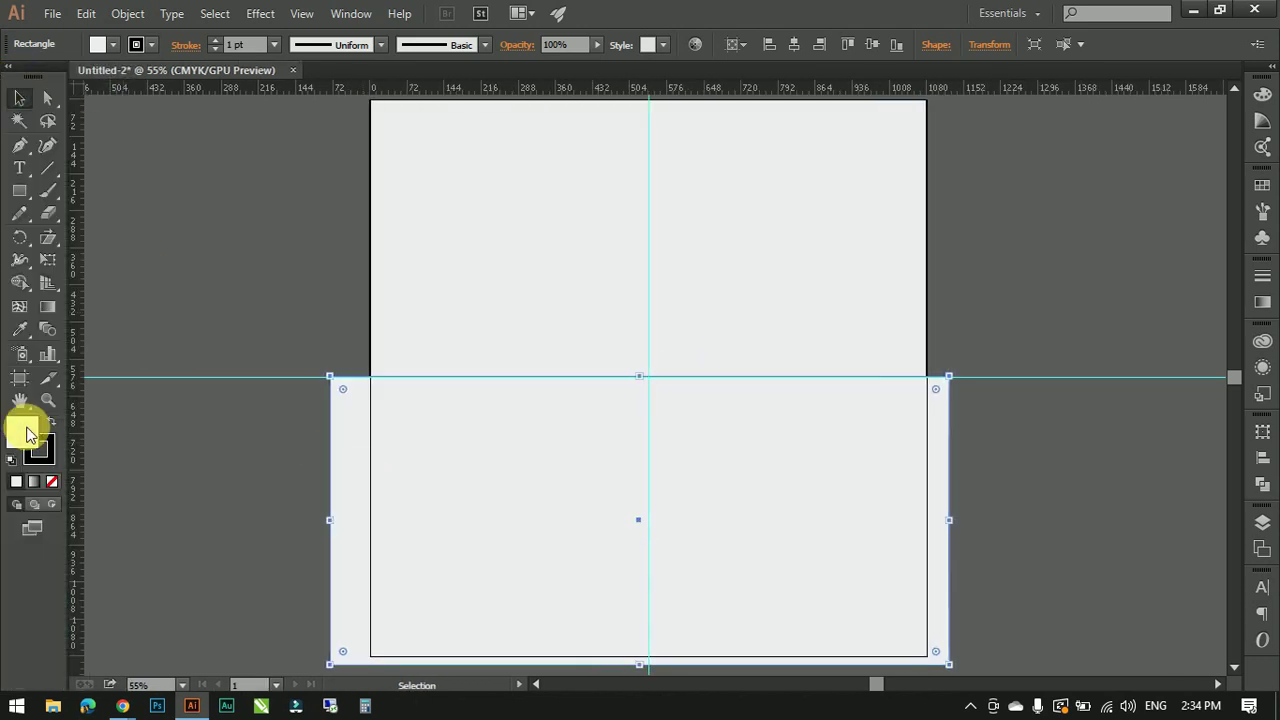
double_click(24, 432)
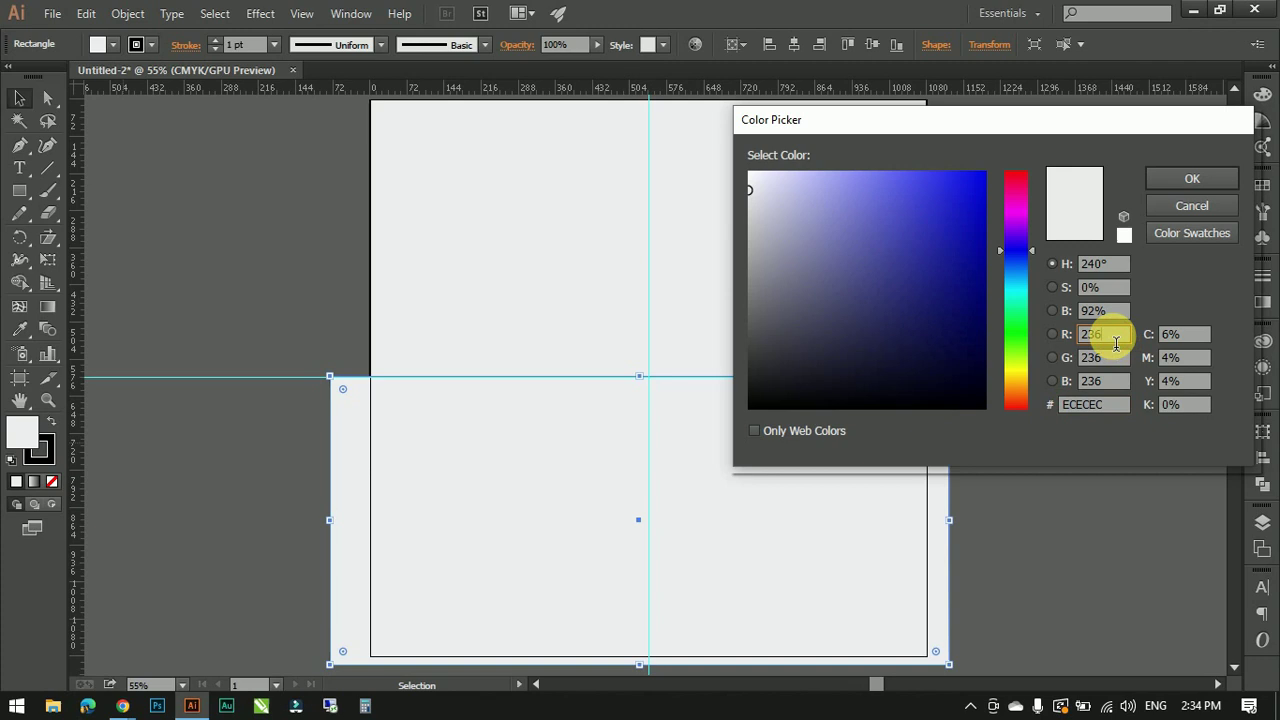
text(86)
key(Tab)
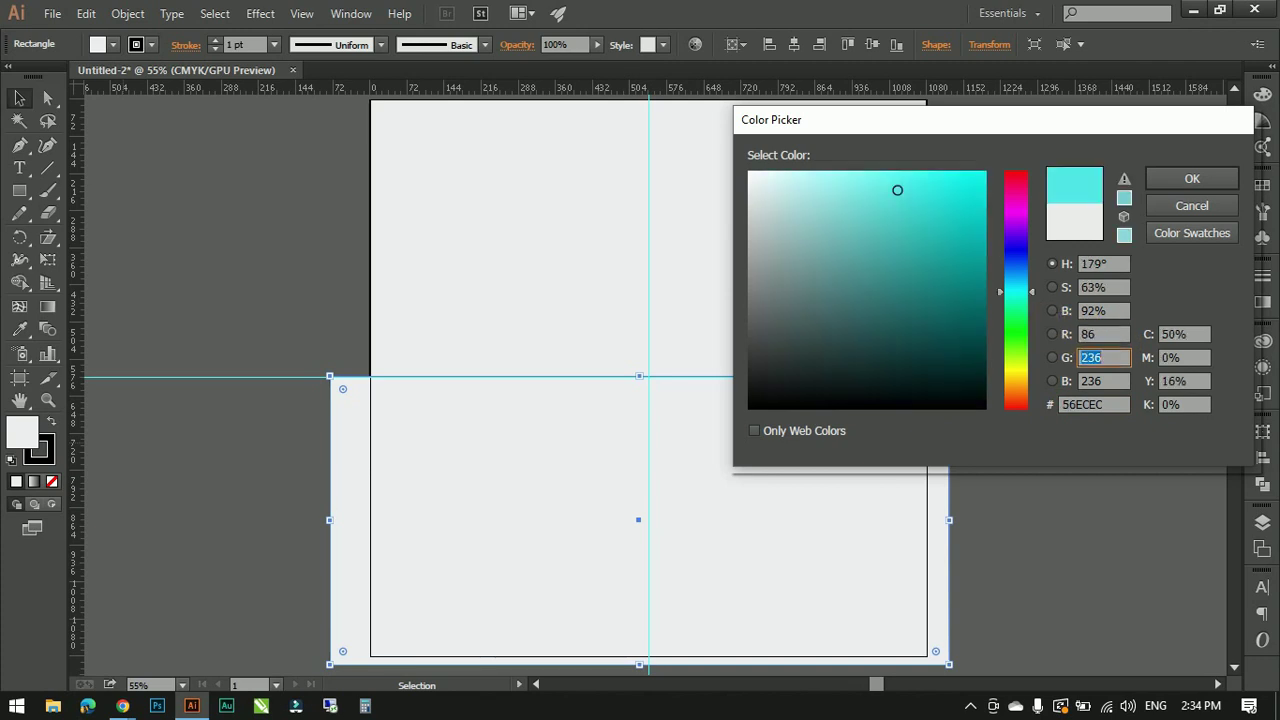
text(174)
key(Tab)
text(51)
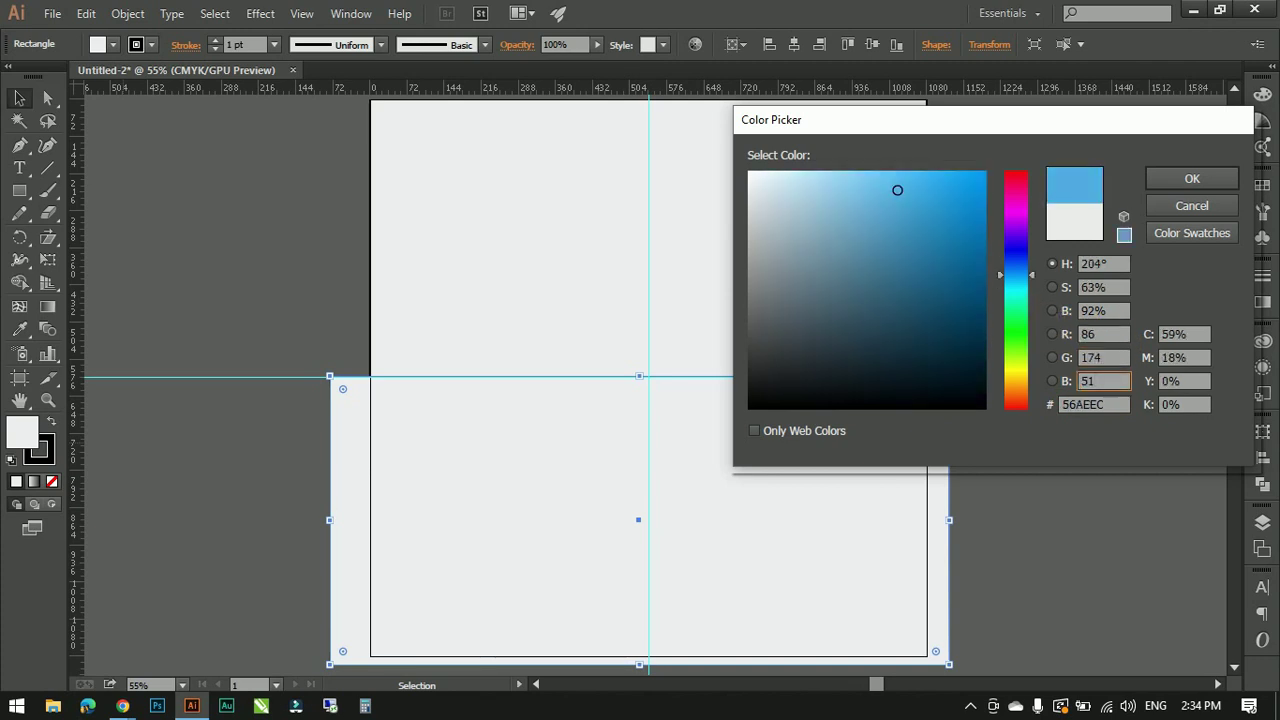
key(Tab)
key(Return)
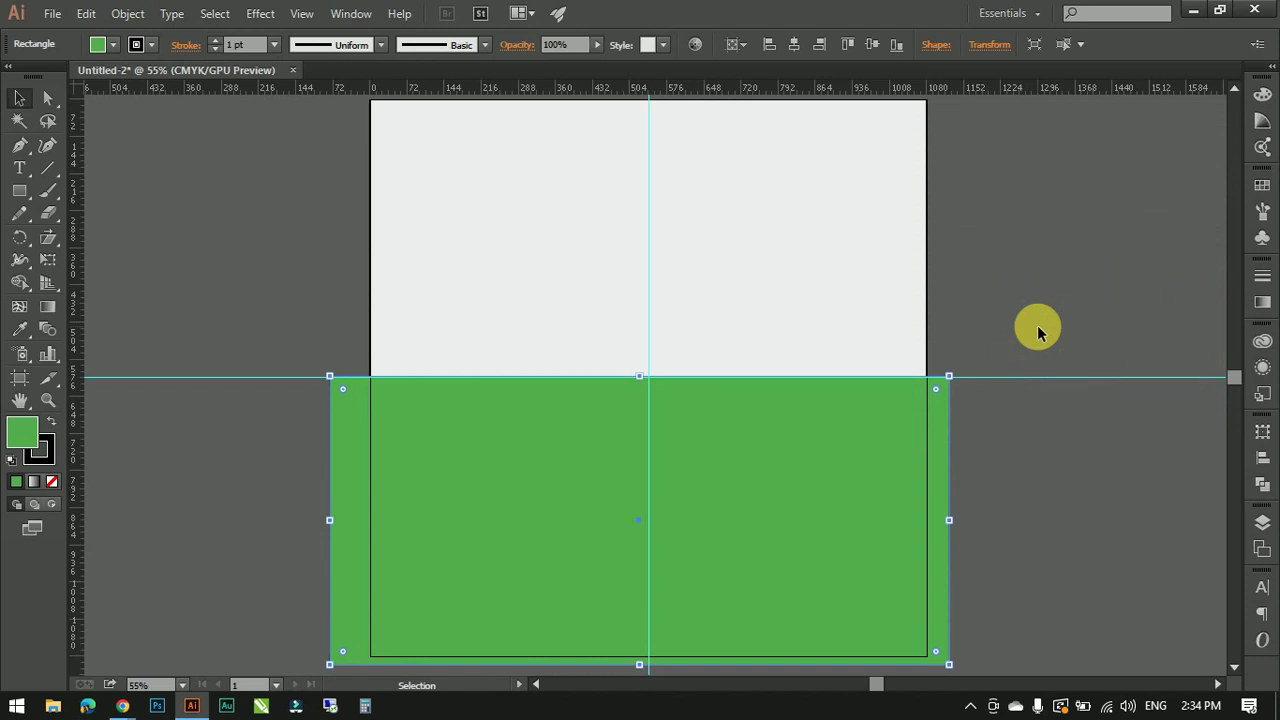
click(320, 347)
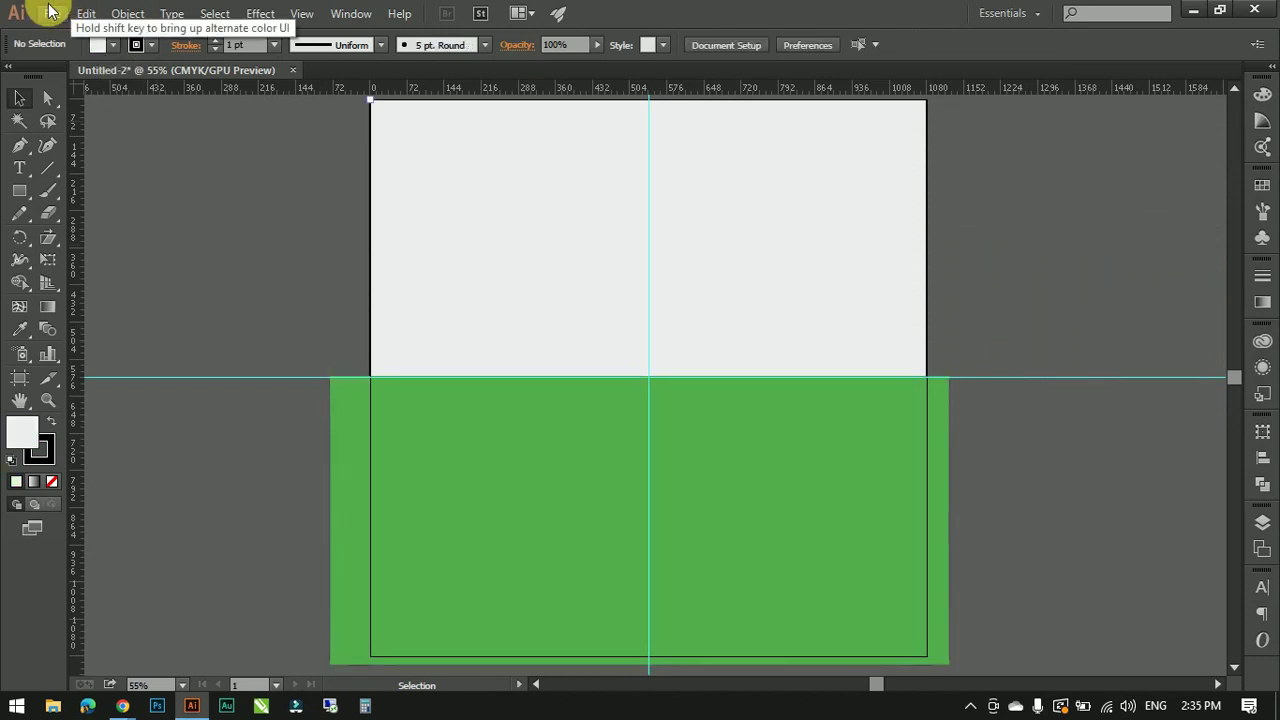
- Place the salad plate image onto the artboard
click(50, 11)
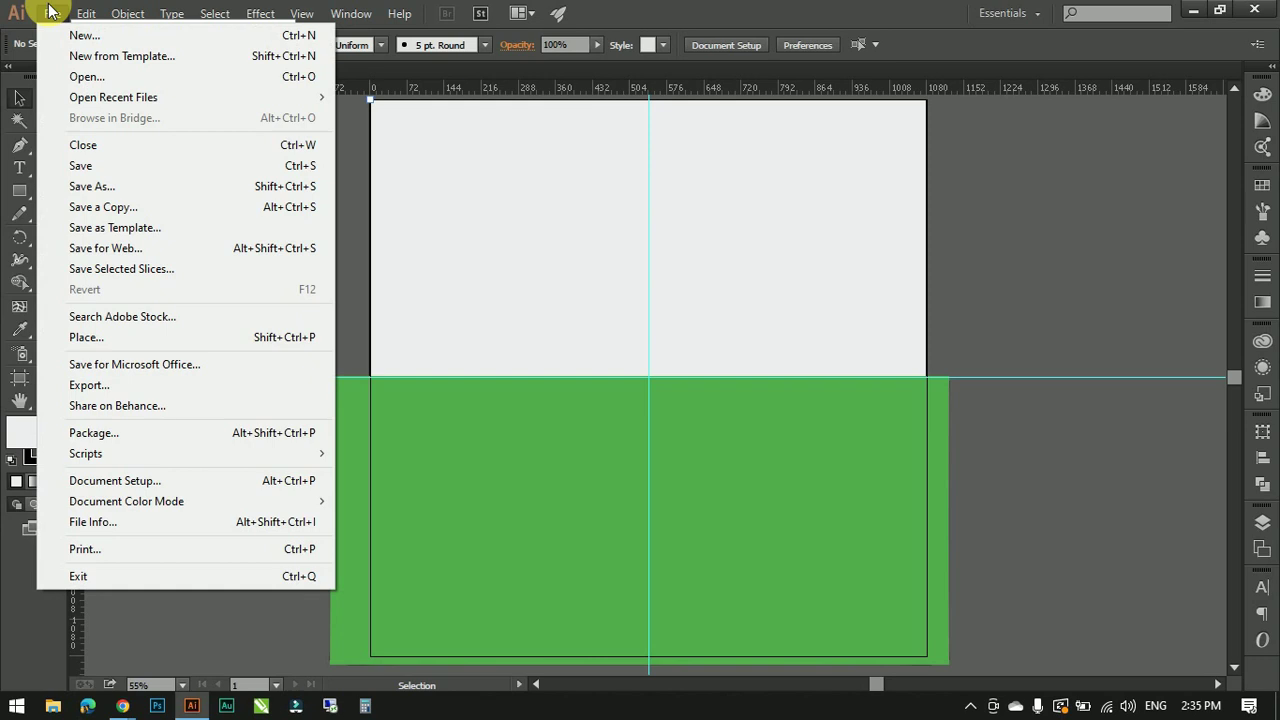
click(104, 338)
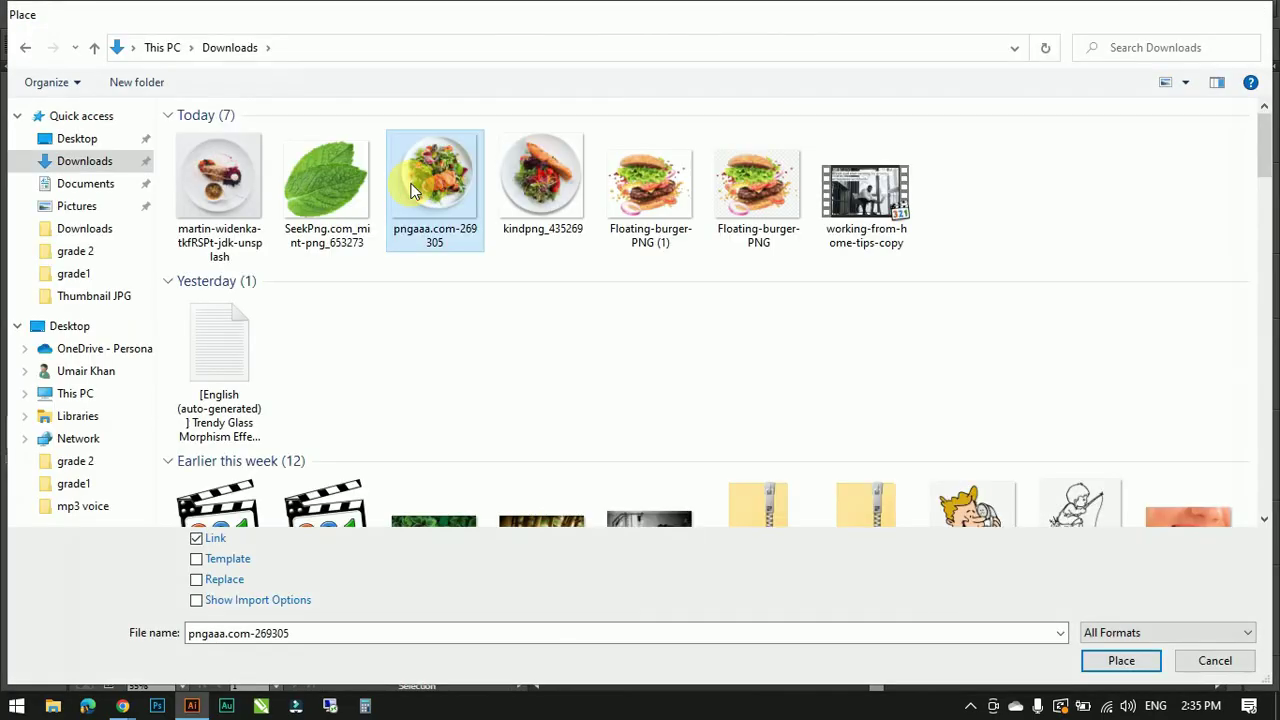
double_click(420, 180)
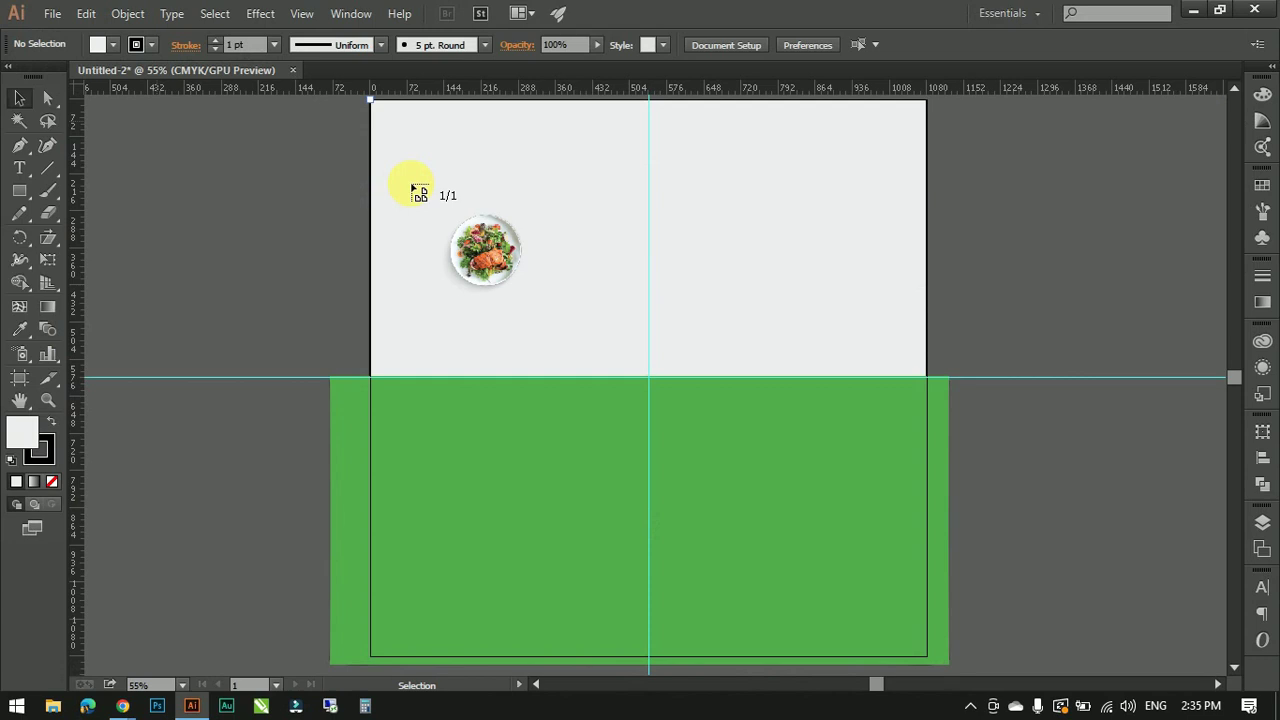
click(526, 307)
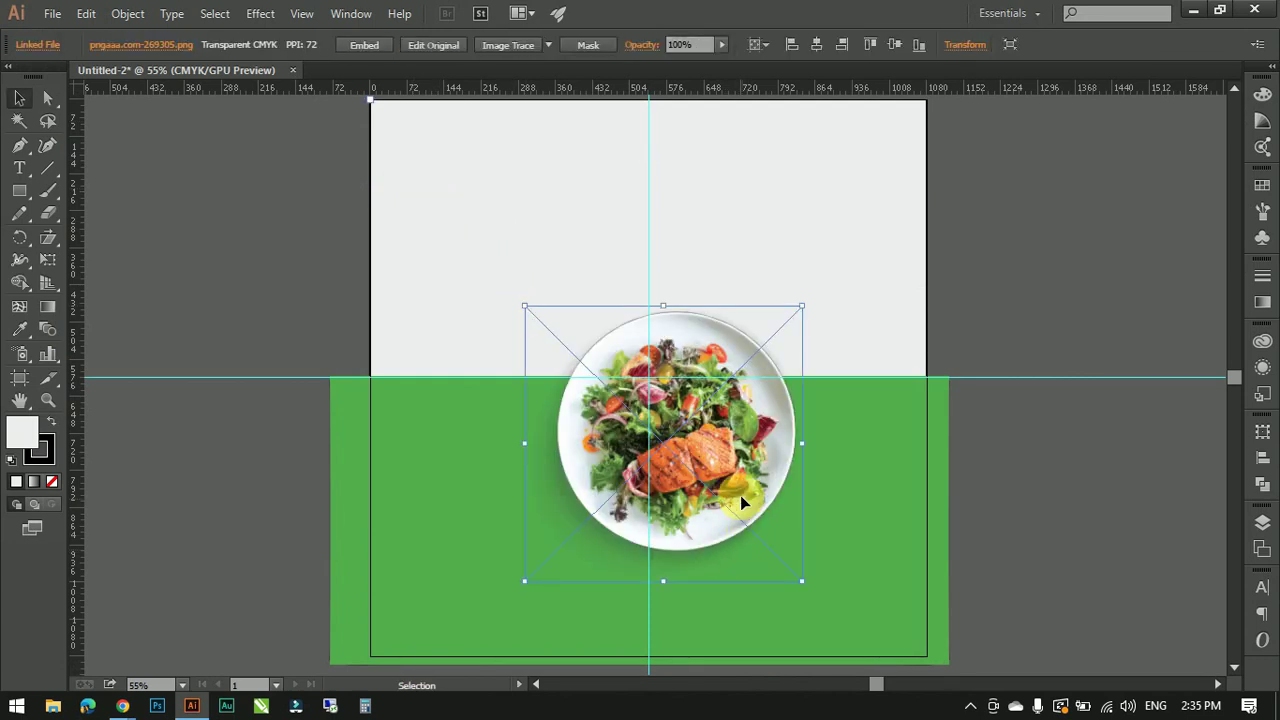
- Enlarge the salad plate and centre it where the grey and green halves meet
mouse_move(740, 502)
mouse_down()
mouse_move(705, 474)
mouse_move(726, 439)
mouse_up()
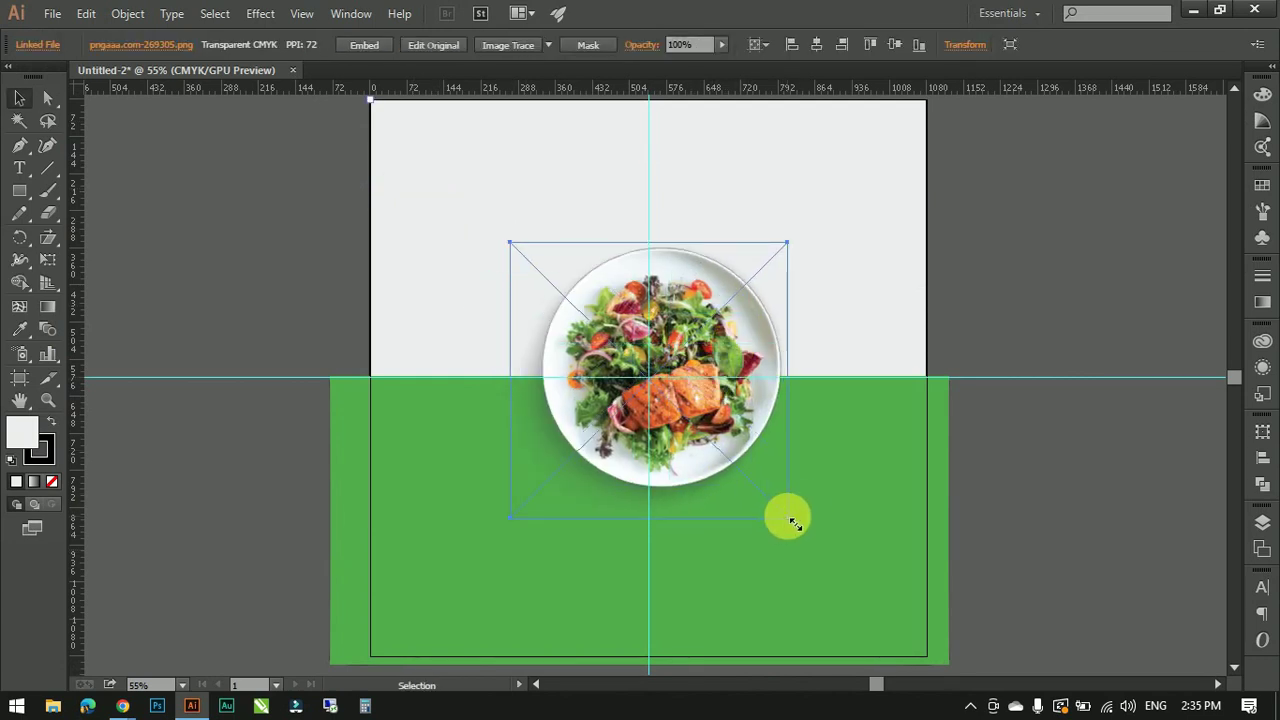
drag(790, 520, 805, 565)
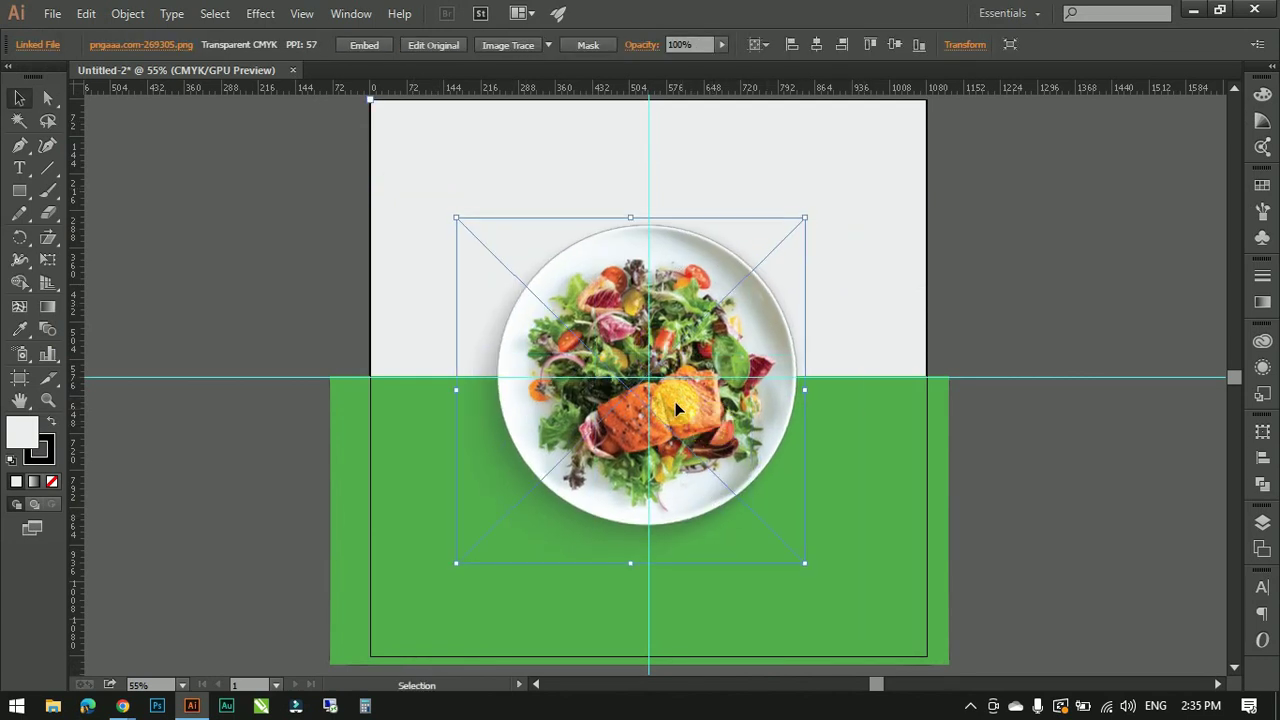
click(385, 333)
drag(568, 359, 579, 359)
click(300, 13)
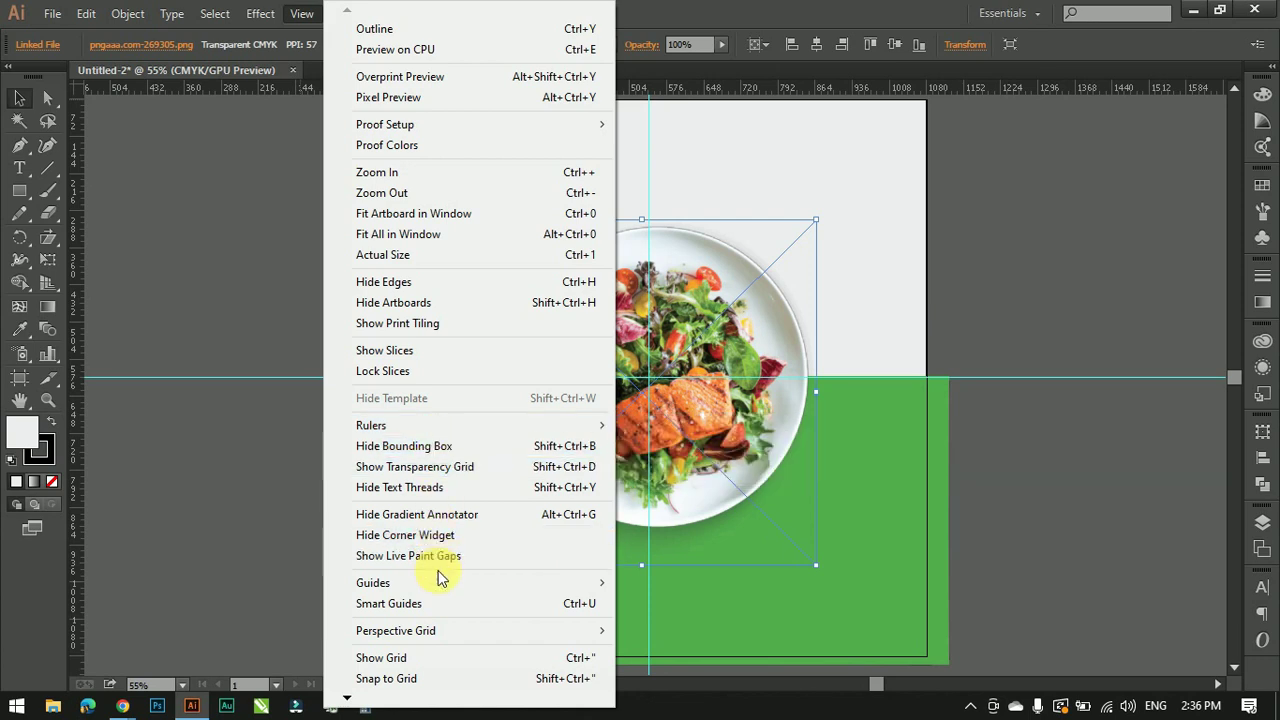
mouse_move(470, 583)
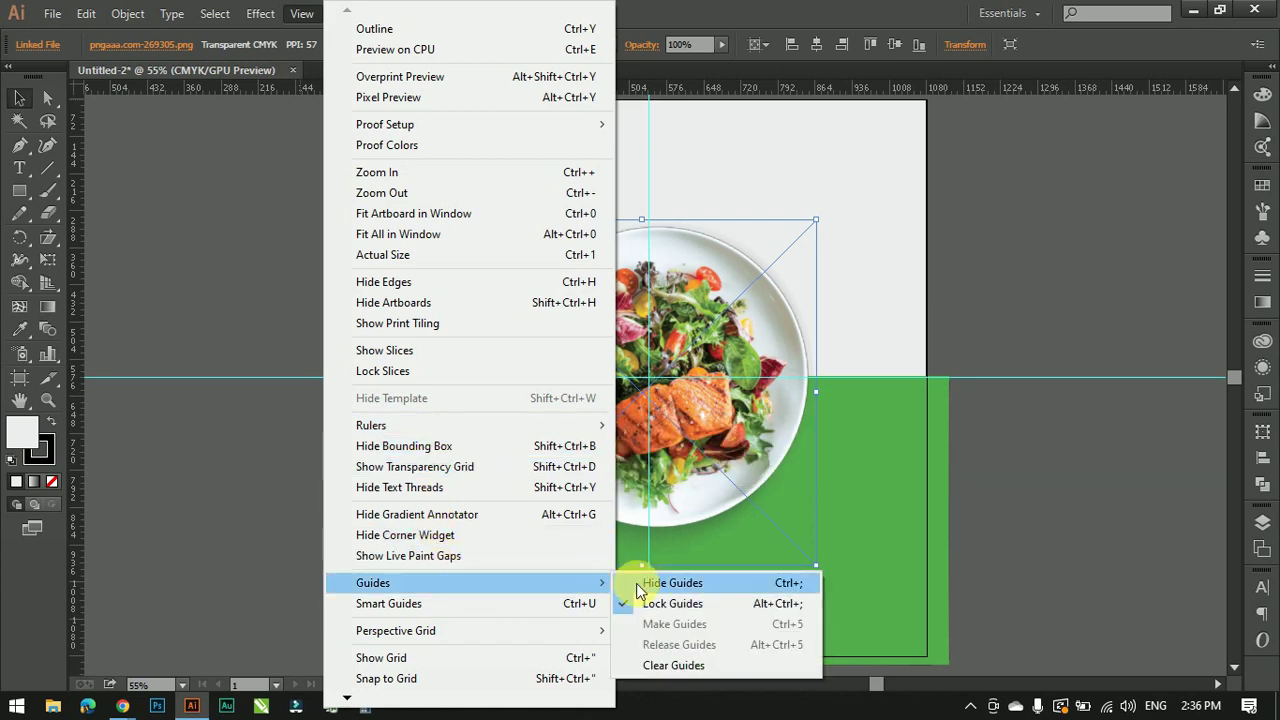
- Hide the guides, draw a fill-less circle over the plate, and nudge the plate left
click(638, 583)
drag(19, 190, 93, 235)
drag(655, 385, 806, 519)
key(v)
click(768, 280)
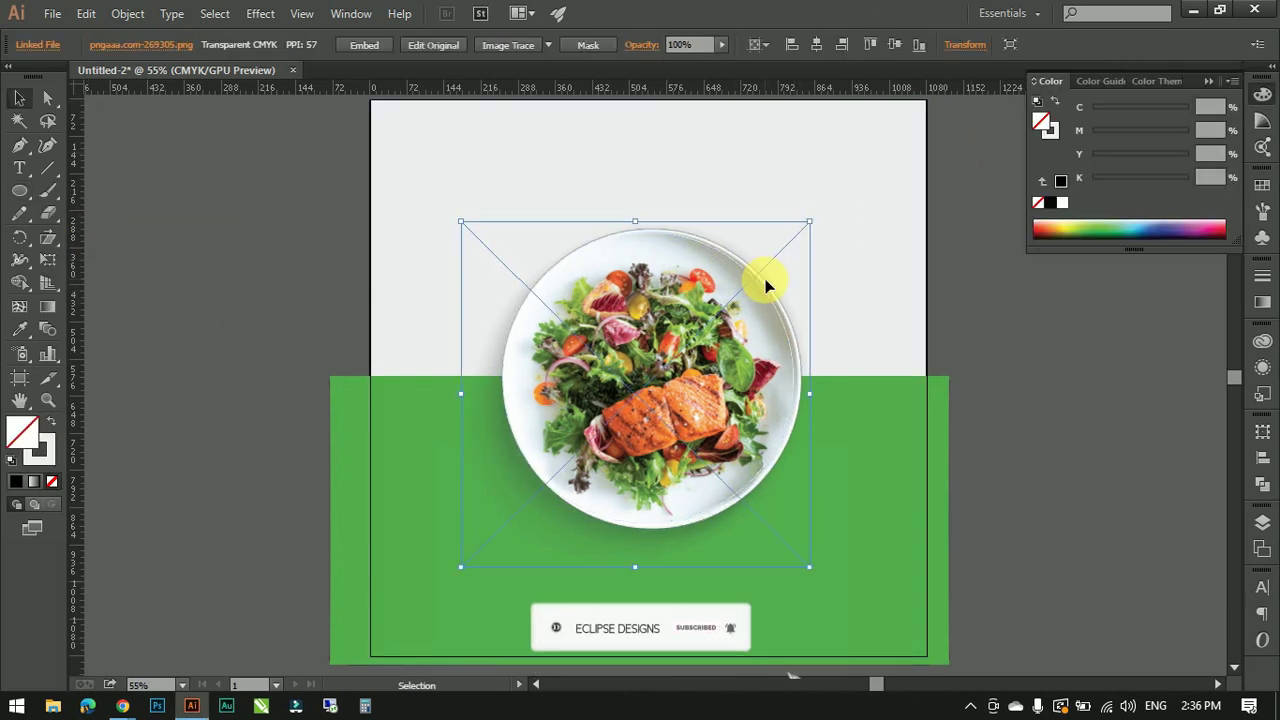
drag(768, 287, 761, 287)
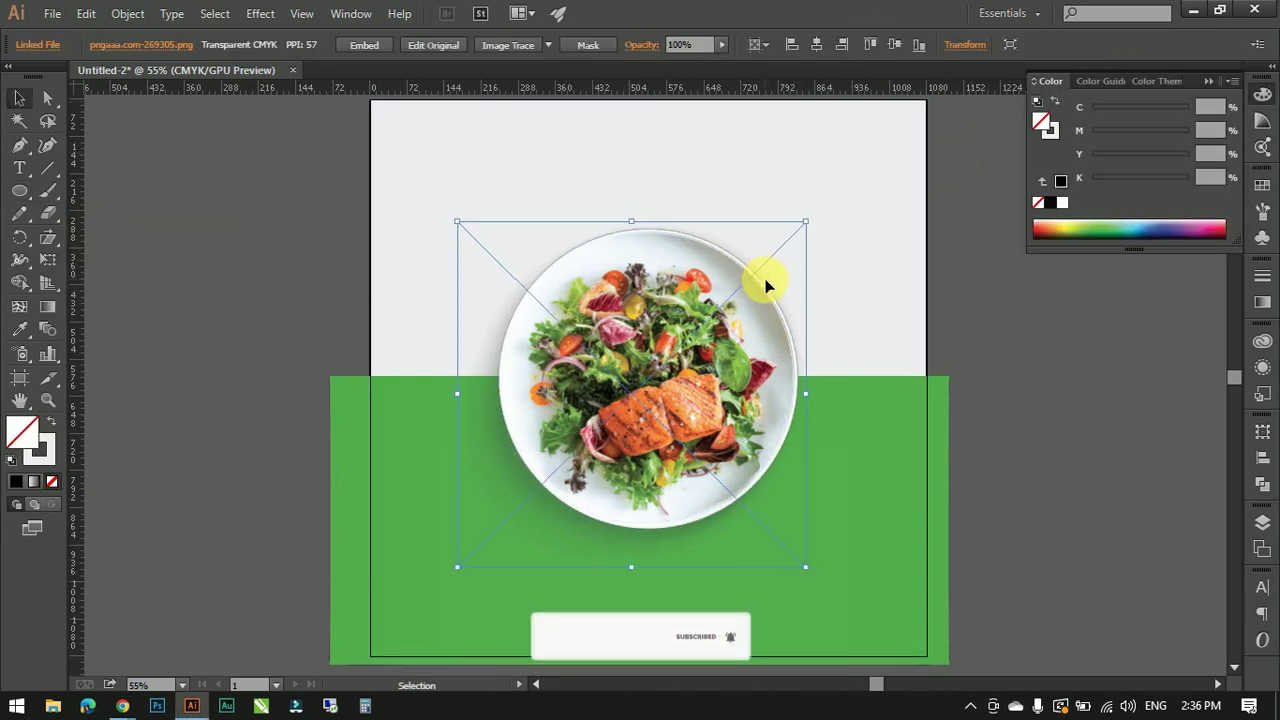
- Enlarge the circle to ring the plate and give it a 5 pt white dashed outline
click(500, 327)
drag(500, 222, 478, 224)
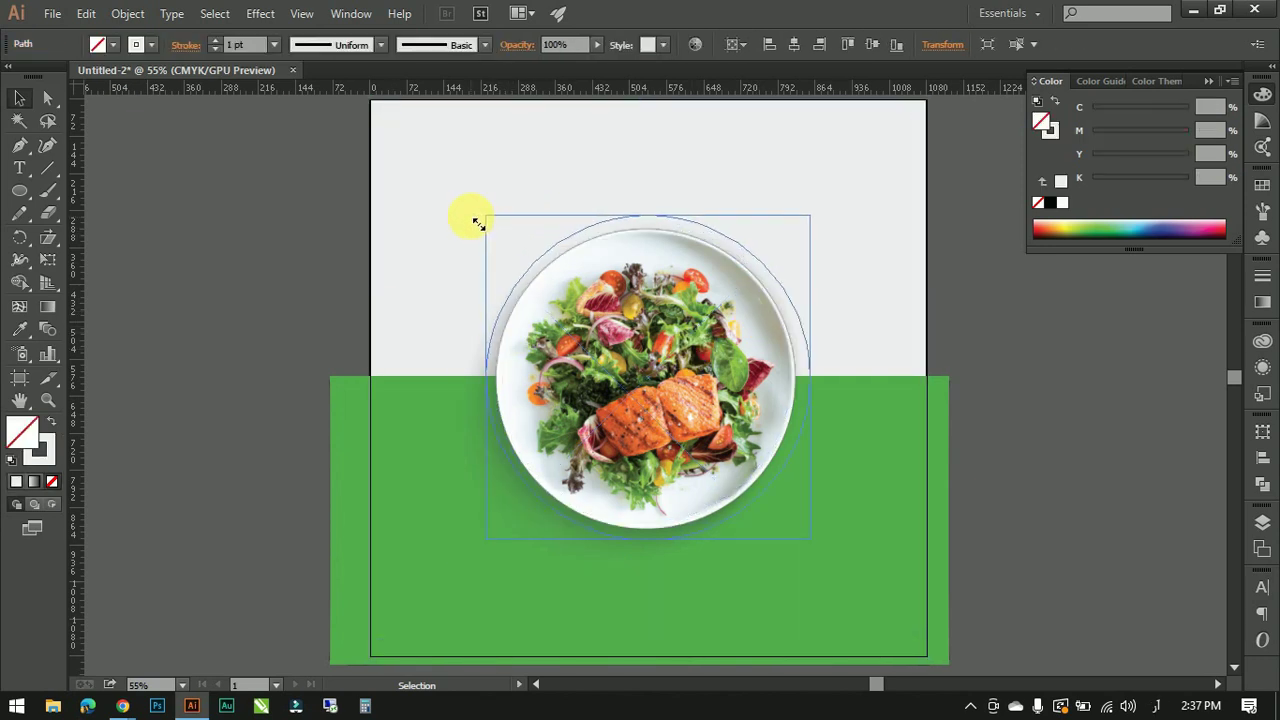
click(352, 418)
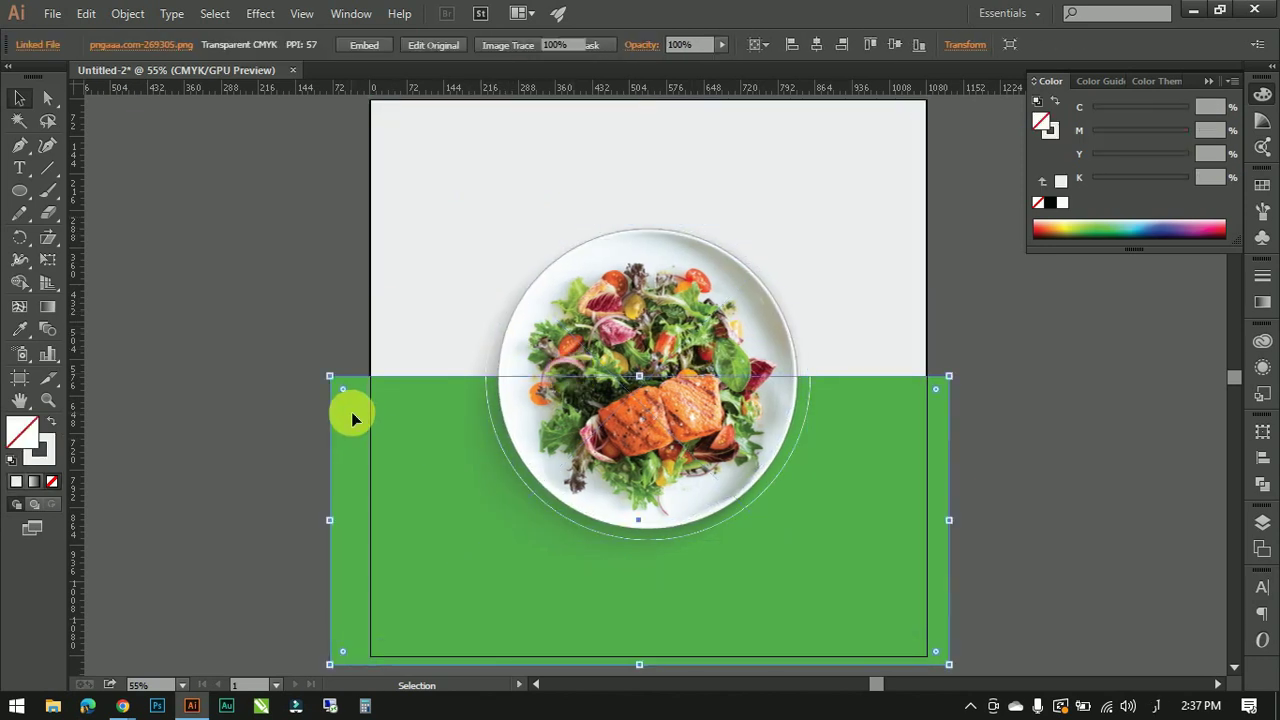
click(483, 383)
click(488, 50)
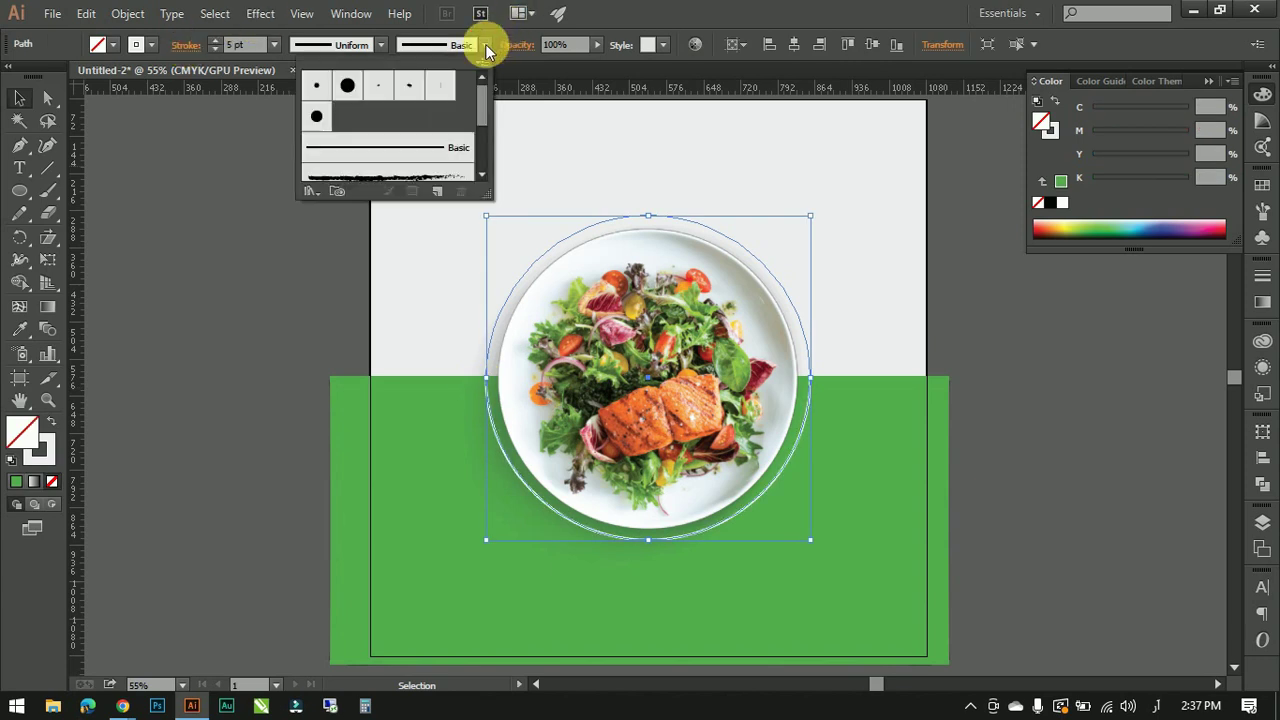
click(1260, 280)
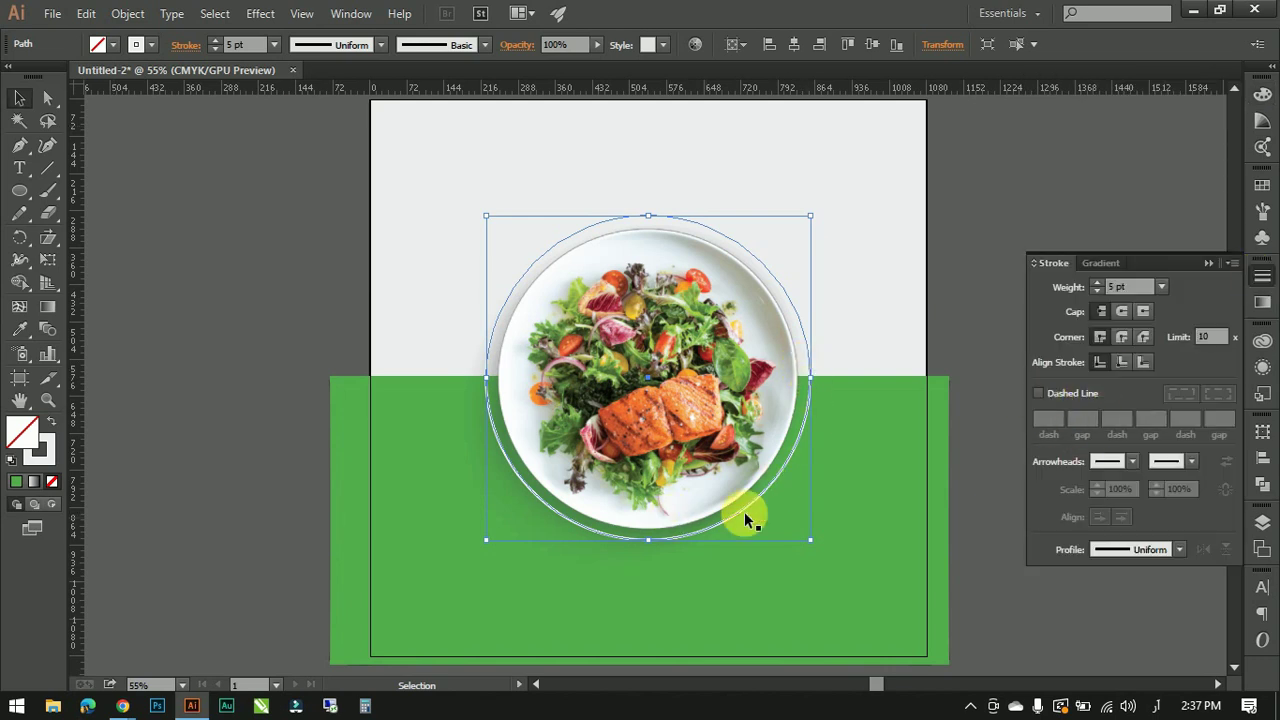
click(1038, 393)
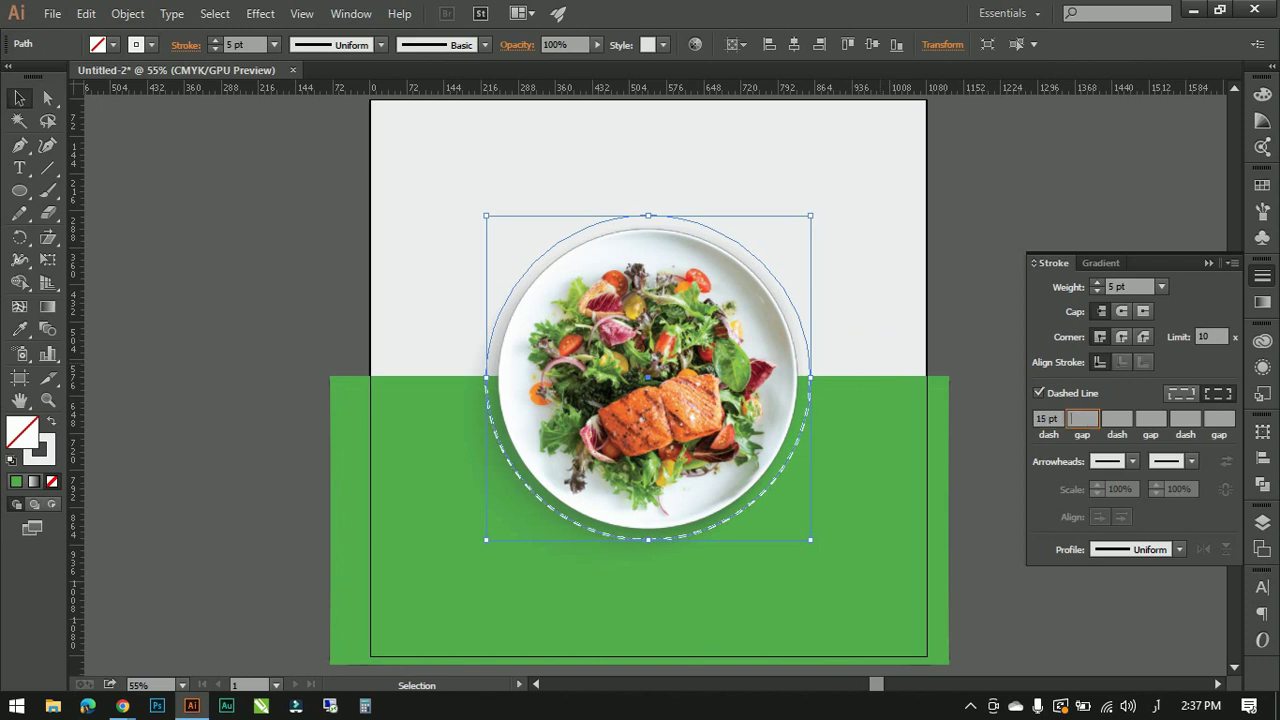
- Place the mint leaf image, rotate it about 45°, and shrink it into the top-left corner
click(19, 145)
key(ctrl+shift+a)
click(52, 13)
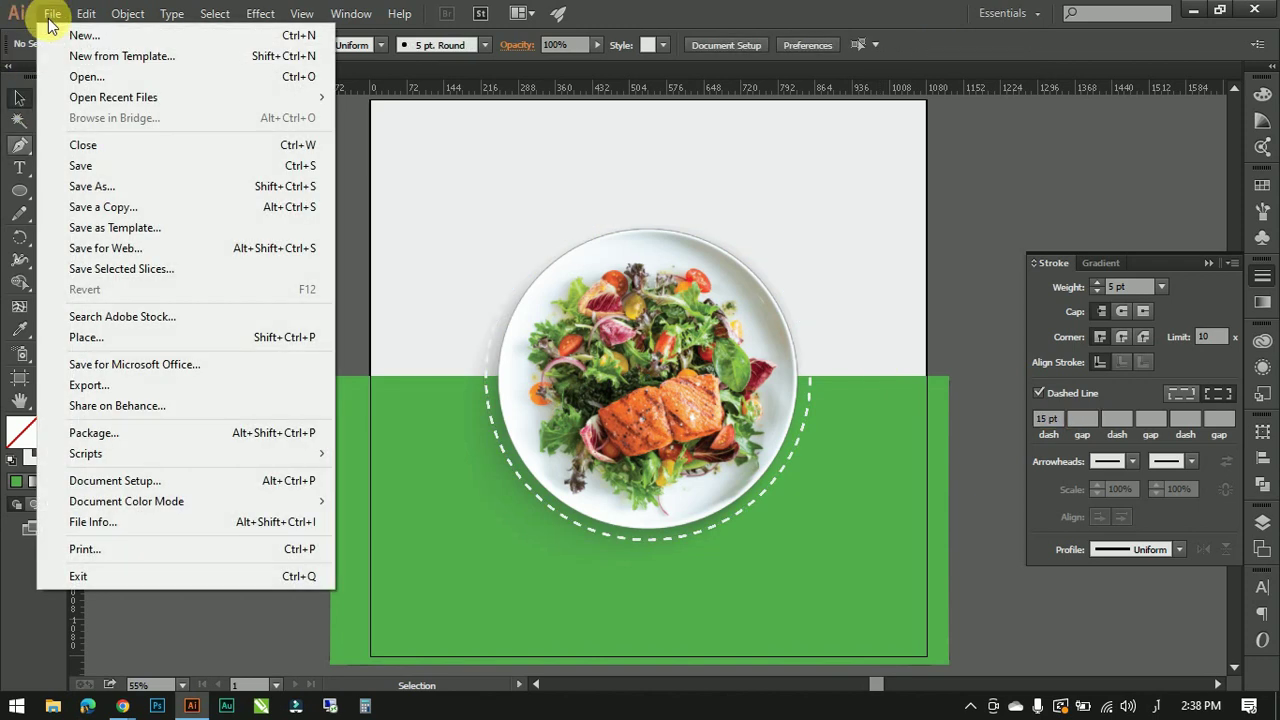
click(90, 337)
double_click(287, 176)
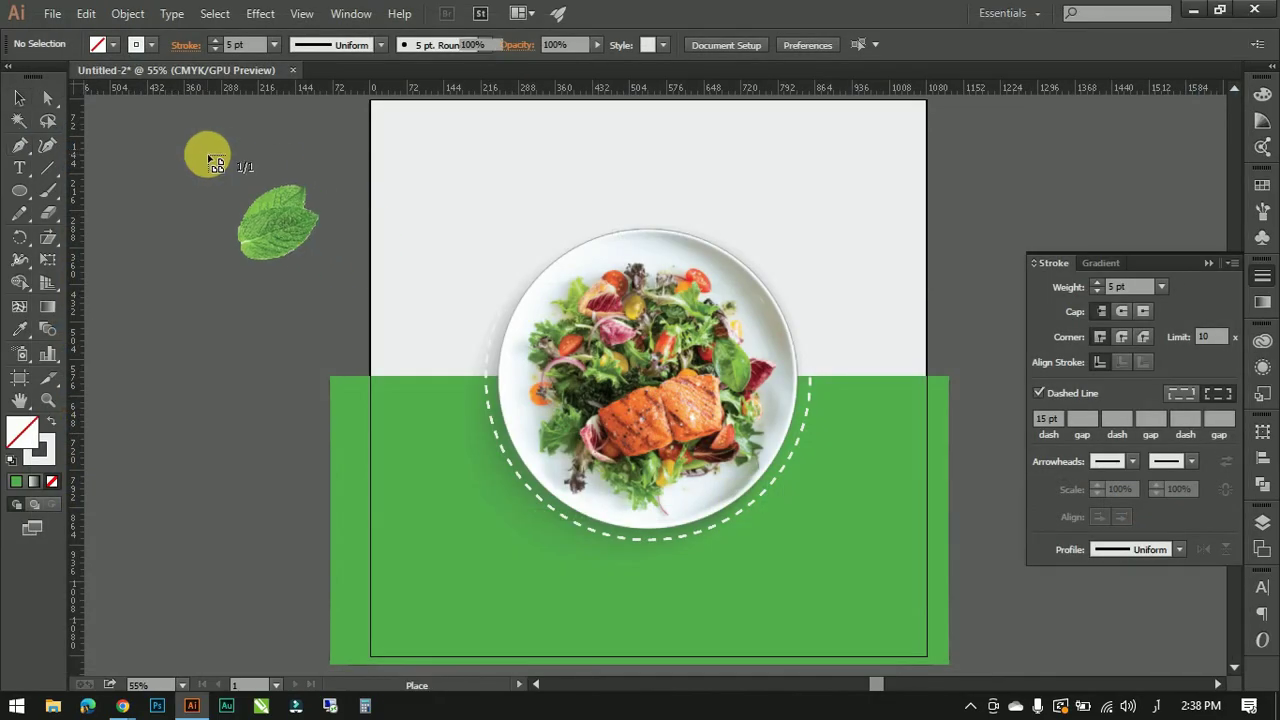
click(206, 156)
mouse_move(479, 157)
mouse_down()
mouse_move(486, 234)
mouse_move(594, 243)
mouse_up()
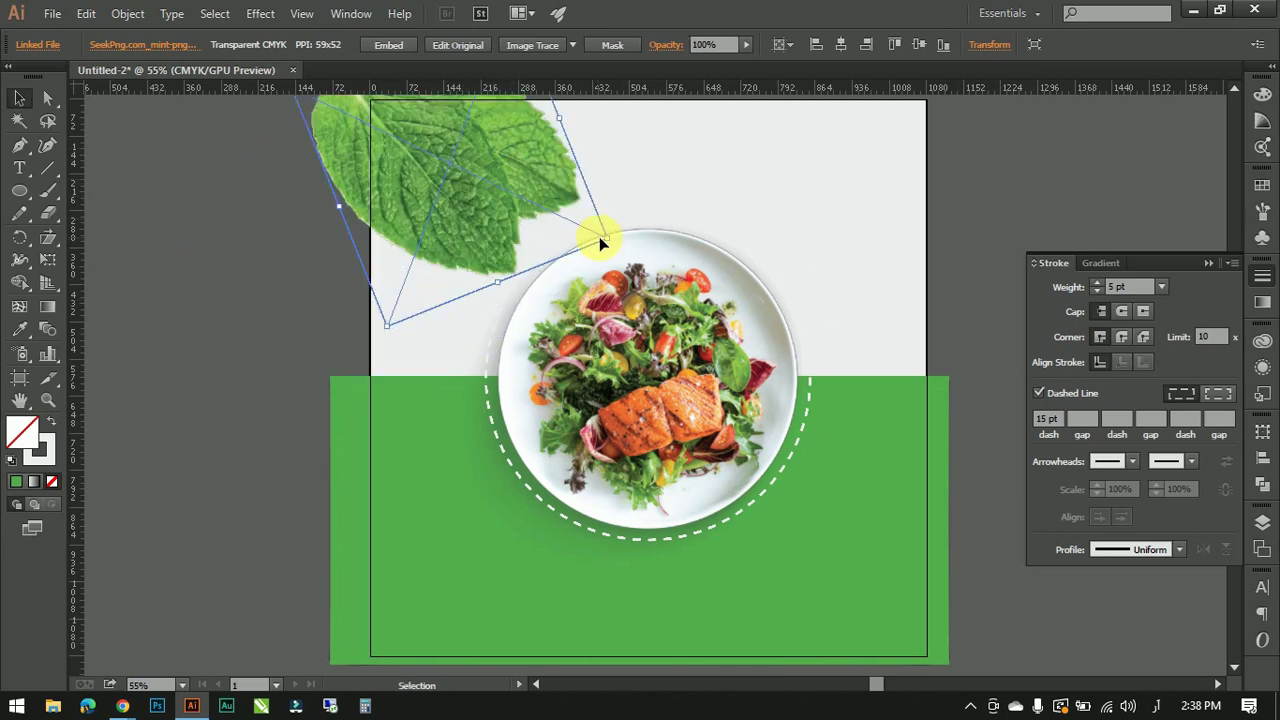
drag(490, 178, 426, 145)
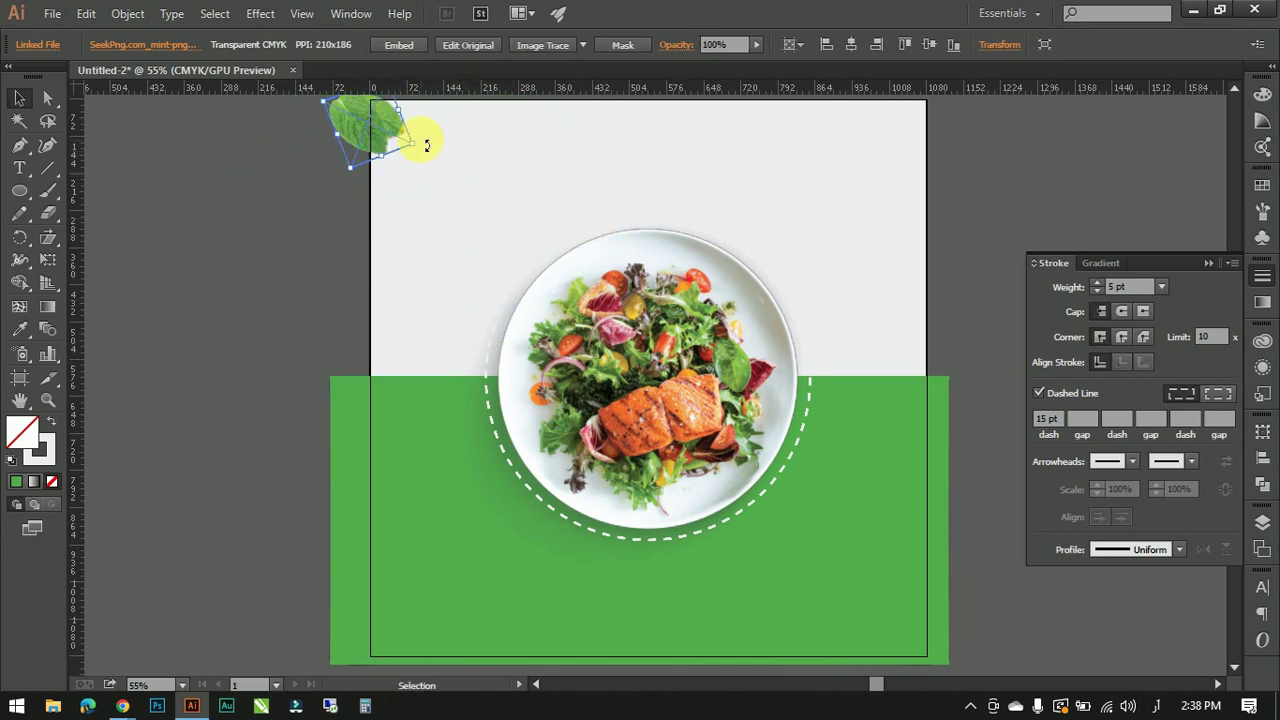
- Recolour the green background with a lighter green sampled from the mint leaf
click(358, 370)
click(19, 329)
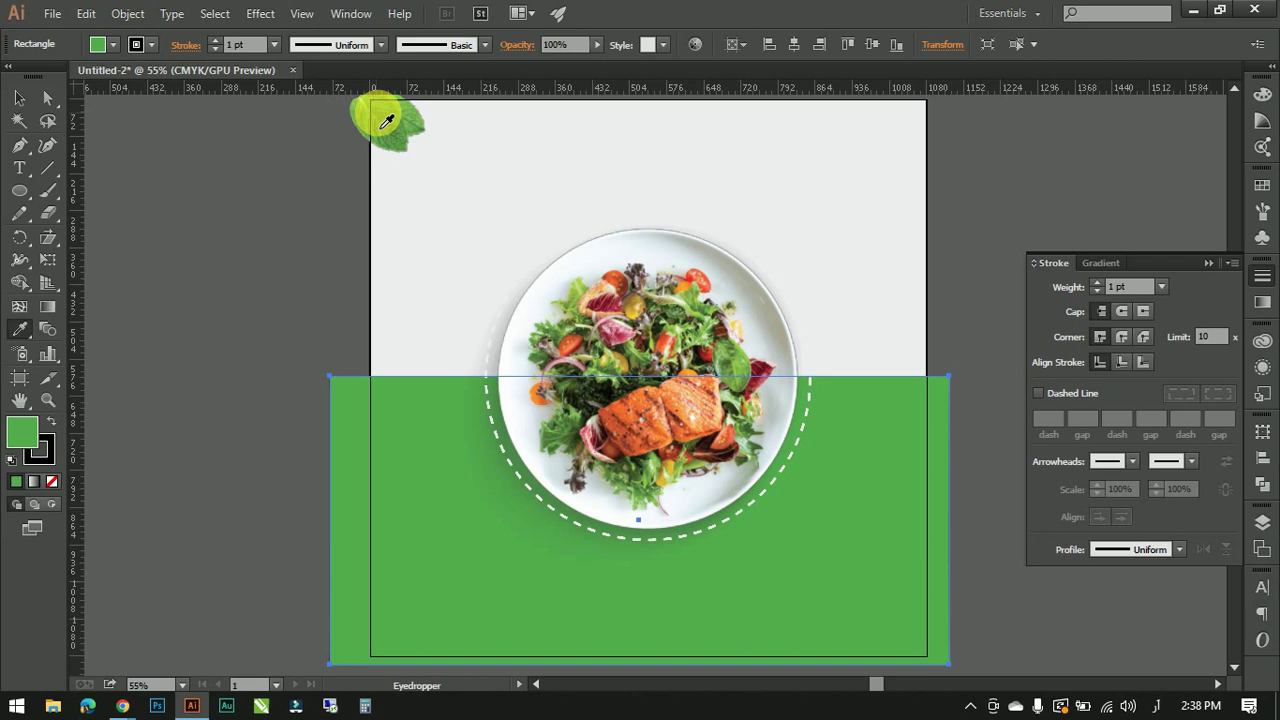
click(366, 120)
click(406, 116)
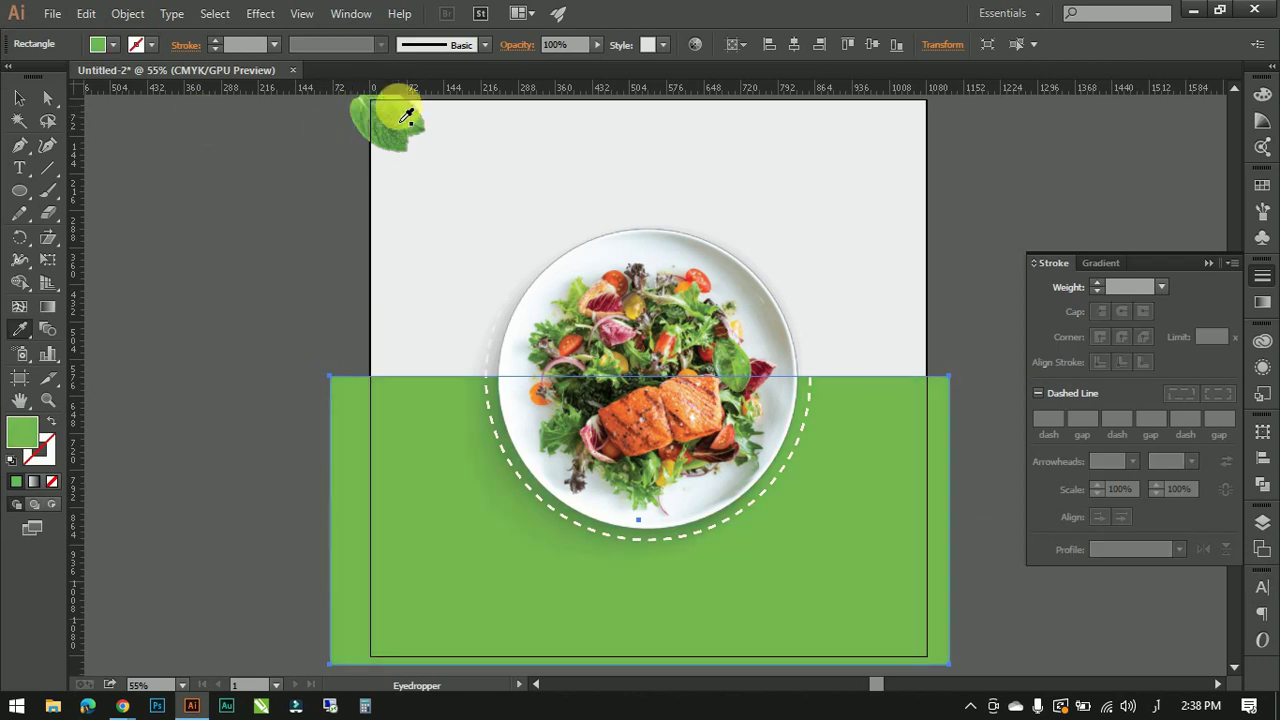
click(400, 107)
click(19, 97)
- Copy the mint leaf to the artboard's right edge and rotate the copy
click(194, 190)
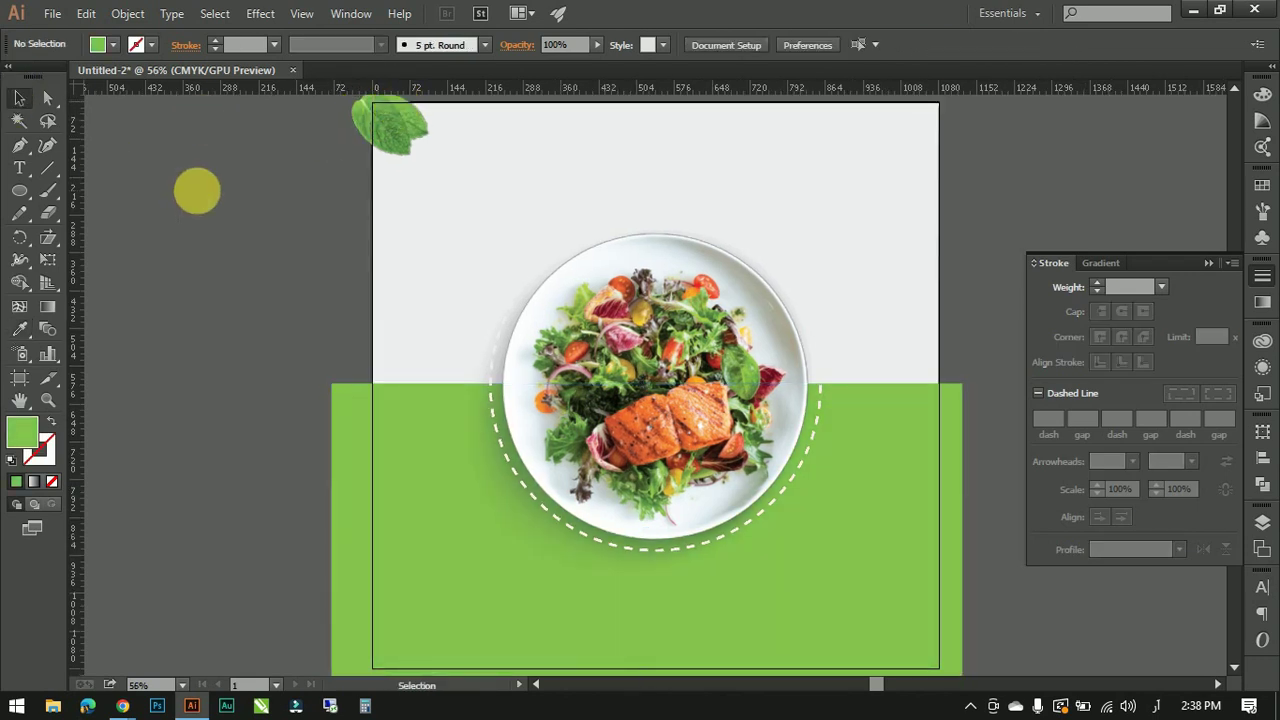
click(440, 142)
mouse_move(420, 142)
mouse_down()
mouse_move(910, 262)
mouse_move(951, 188)
mouse_up()
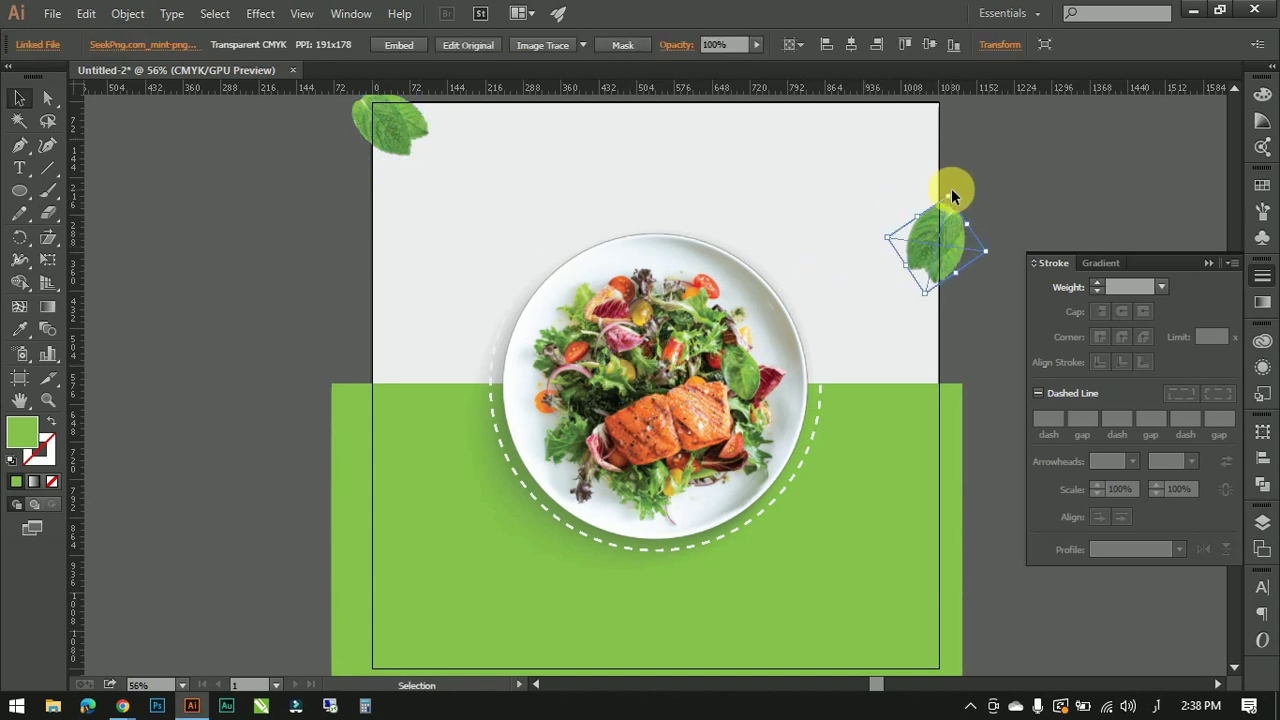
click(1060, 117)
click(19, 191)
right_click(13, 200)
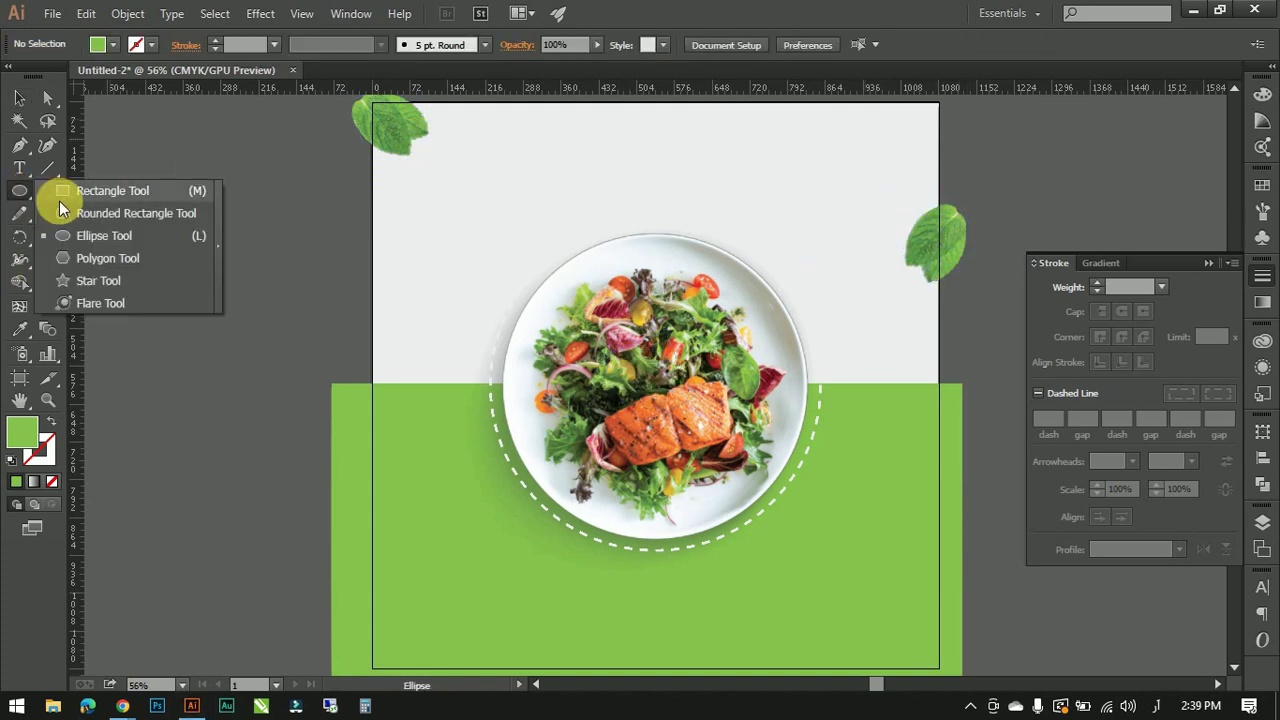
click(19, 97)
key(t)
text(vegetable)
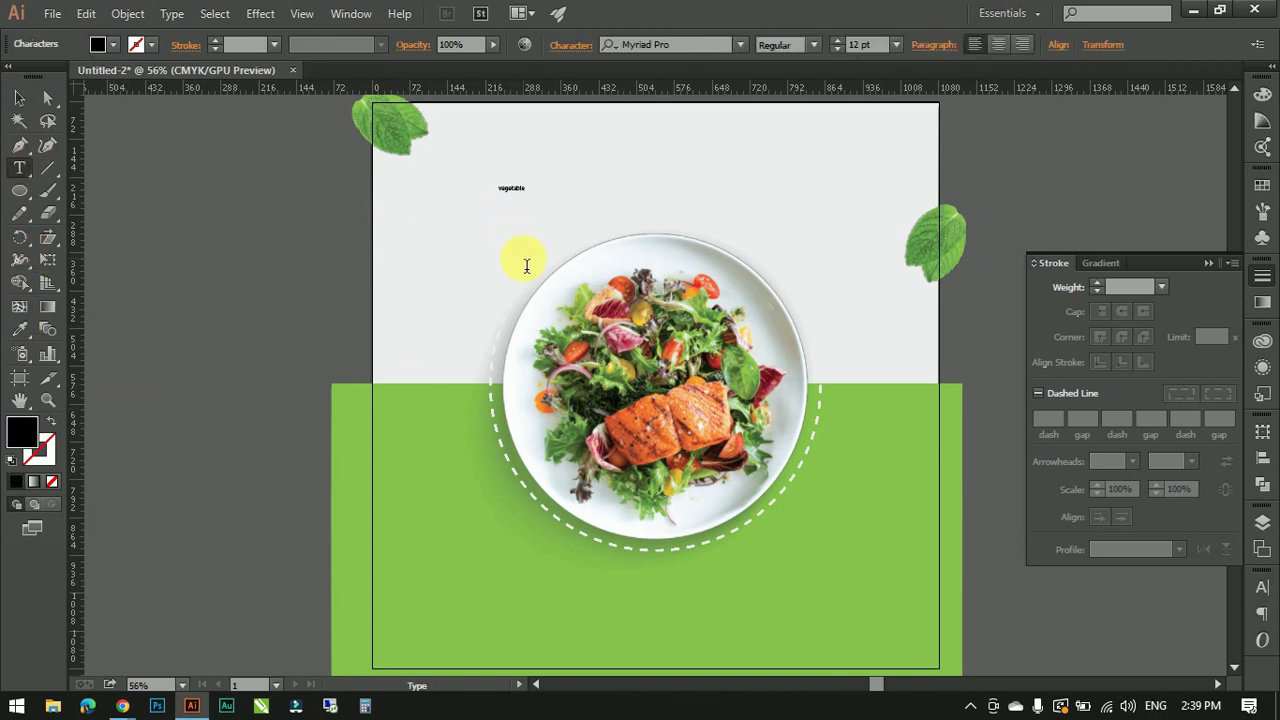
- Set the vegetable text in the A FOR A font, enlarge it, and centre it above the plate
click(19, 97)
click(511, 187)
click(714, 44)
scroll(709, 163, up, 10)
click(708, 165)
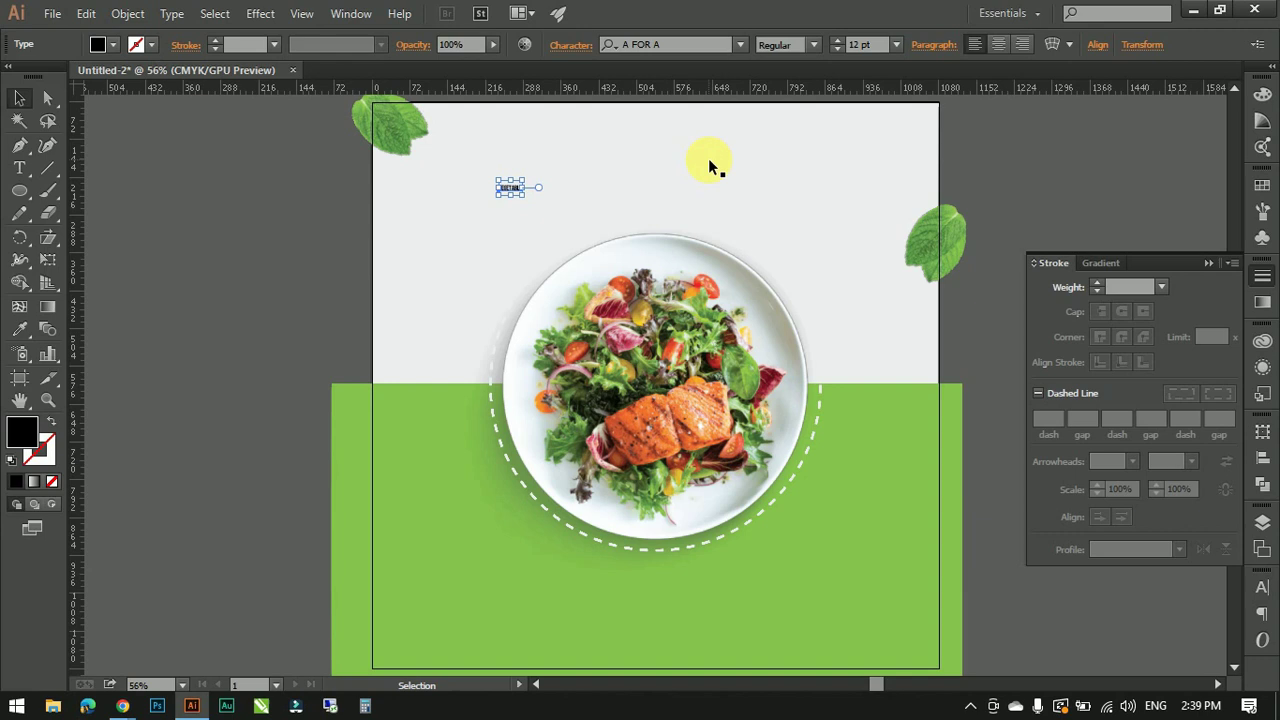
drag(522, 195, 972, 372)
drag(862, 333, 772, 177)
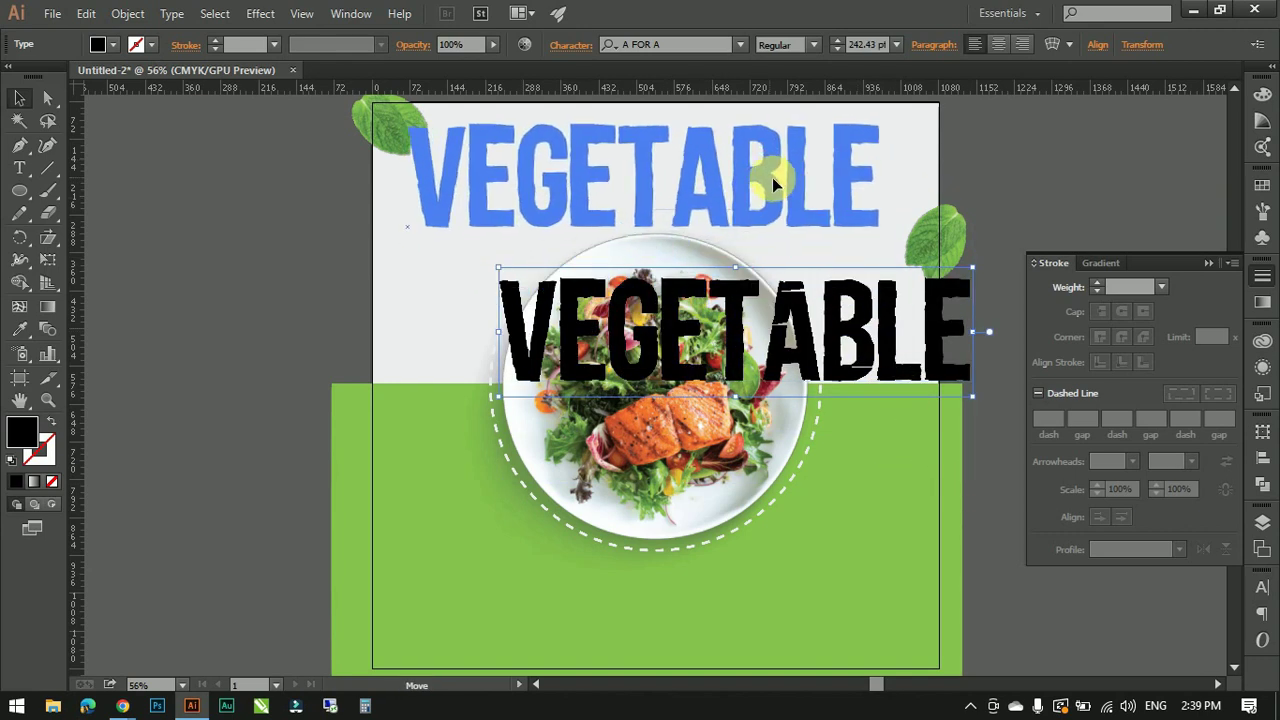
mouse_move(893, 253)
mouse_down()
mouse_move(740, 200)
mouse_move(815, 205)
mouse_up()
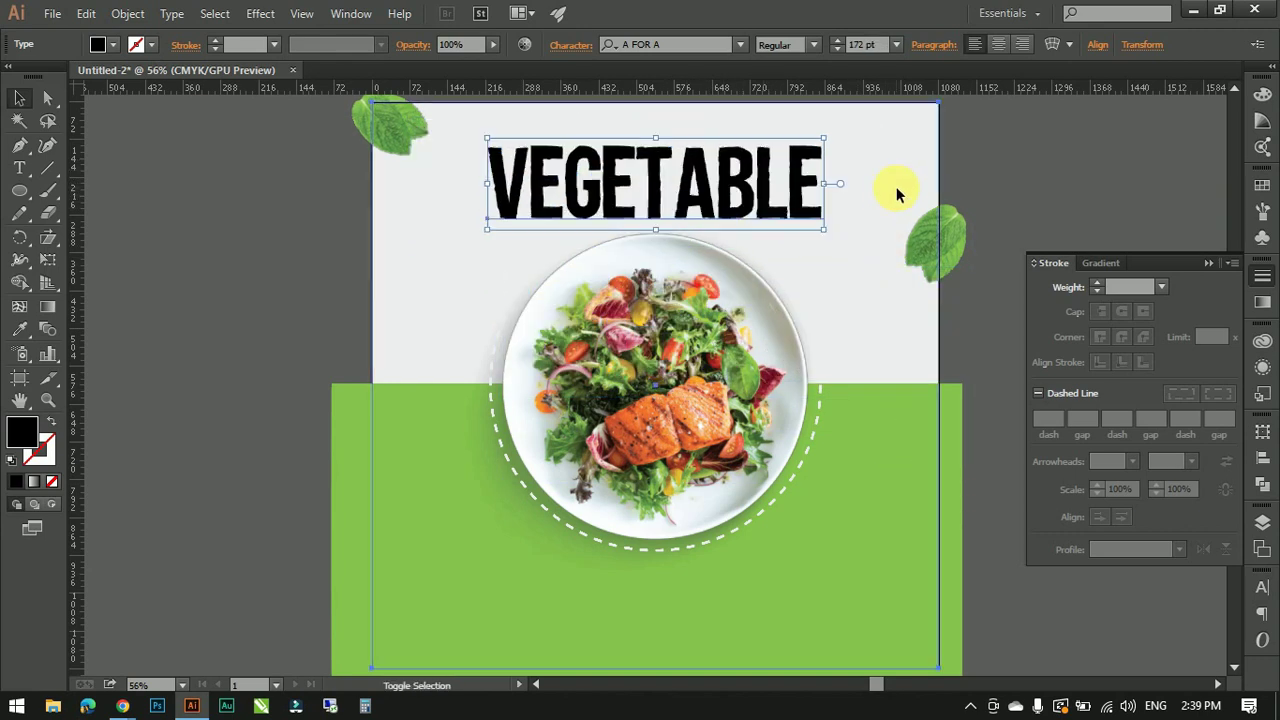
- Colour the VEGETABLE title with the background rectangle's green
shift+click(894, 189)
click(804, 159)
click(19, 329)
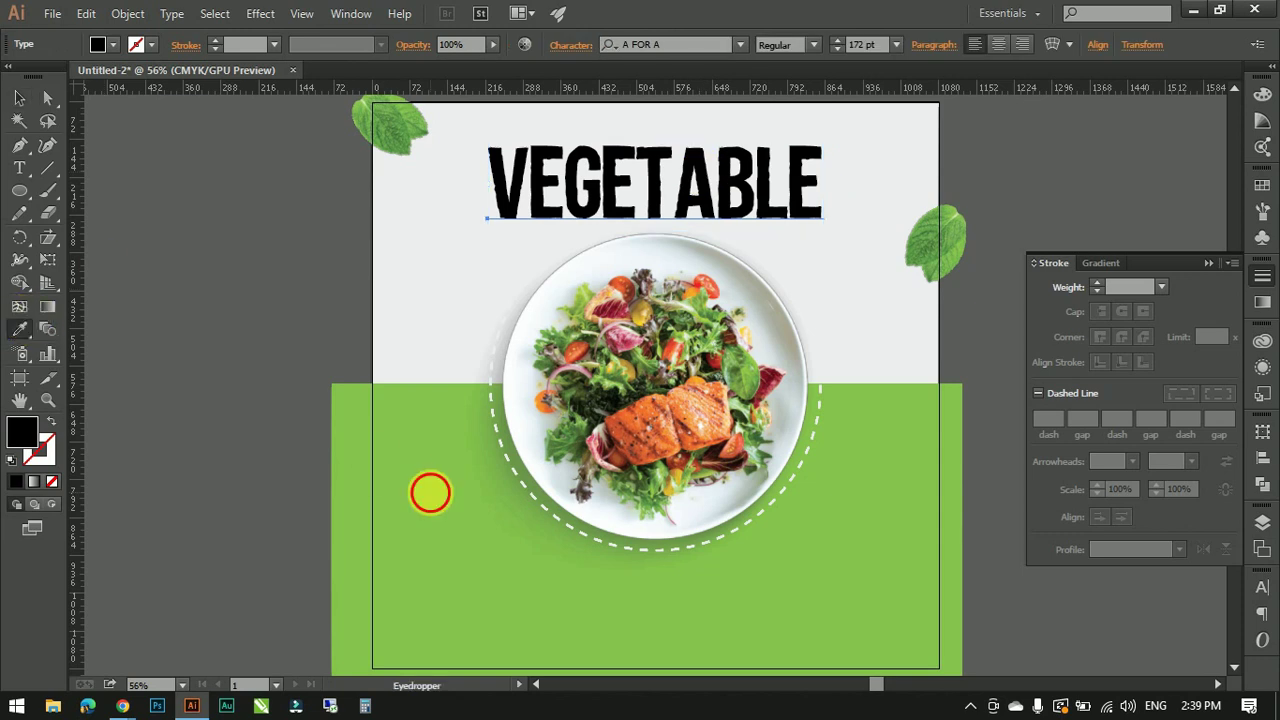
click(429, 491)
click(14, 100)
click(257, 323)
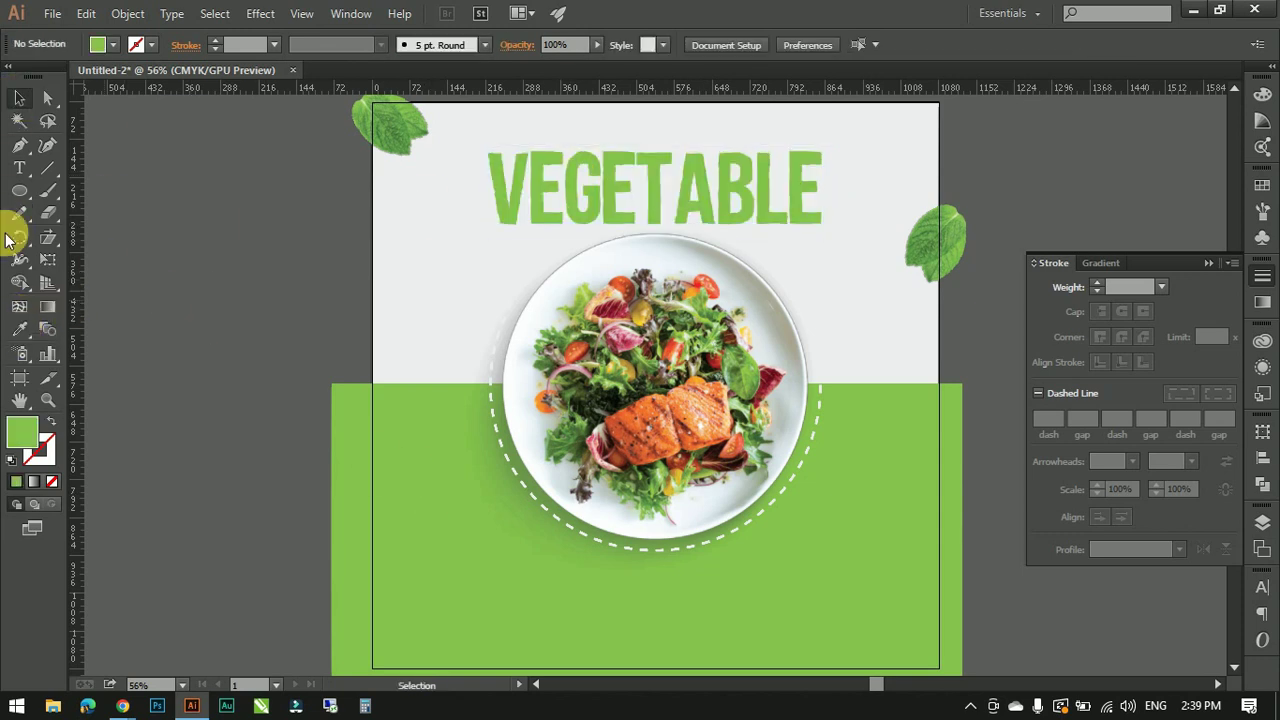
click(19, 168)
text(FRESH & HEALTHY)
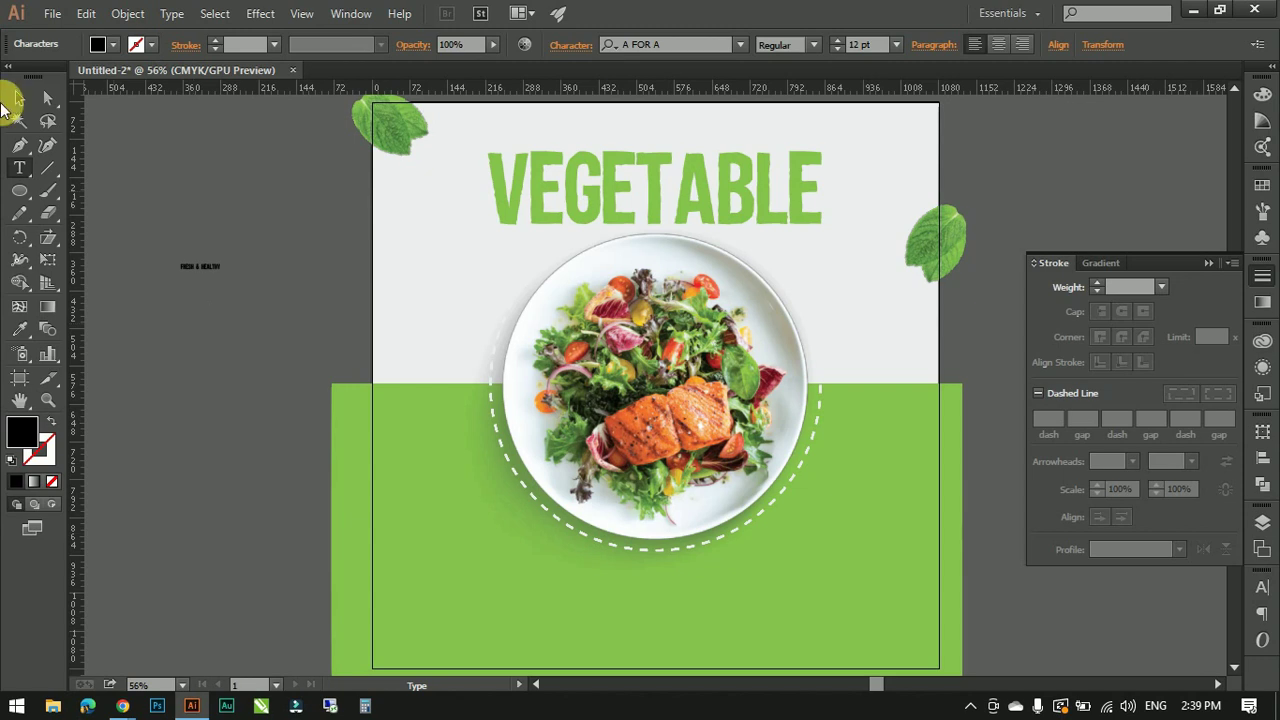
- Set 'Fresh & healthy' in a script font, enlarge it, and place it above VEGETABLE
click(19, 97)
click(200, 266)
click(740, 44)
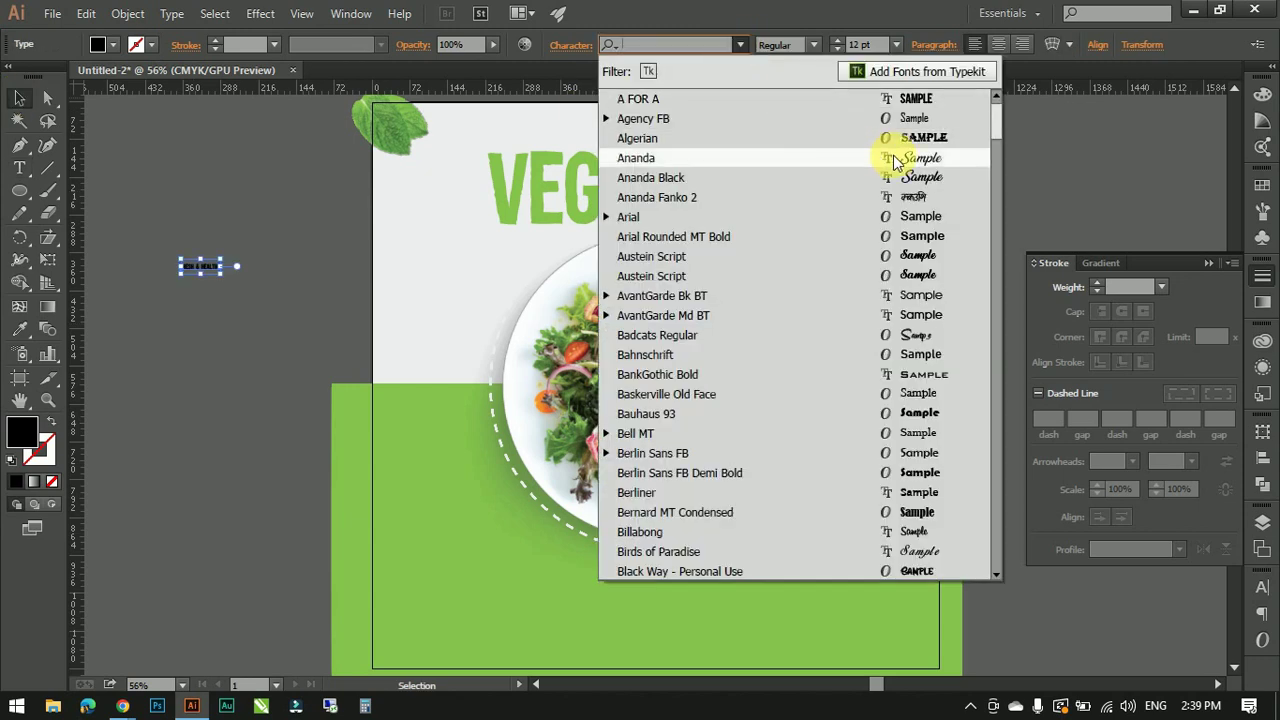
click(892, 157)
drag(222, 272, 510, 428)
drag(365, 307, 645, 140)
- Horizontally centre 'Fresh & healthy' over the VEGETABLE title
shift+click(700, 190)
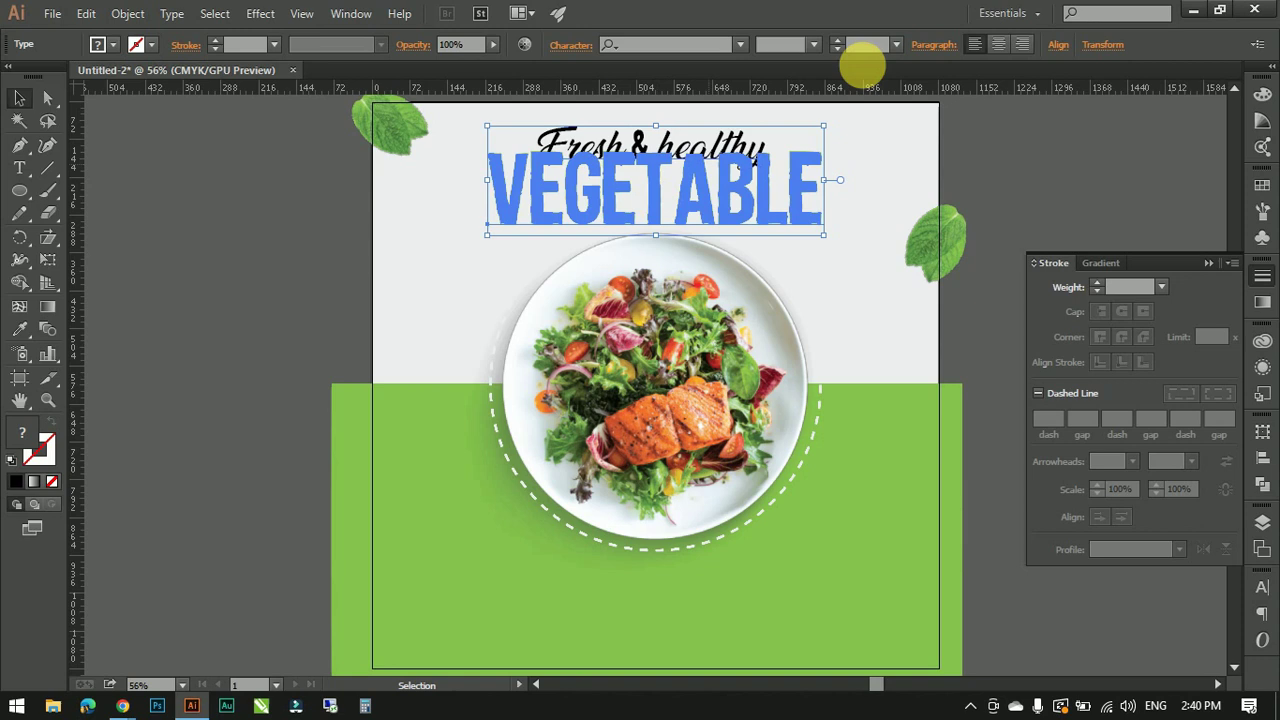
click(1058, 44)
click(903, 93)
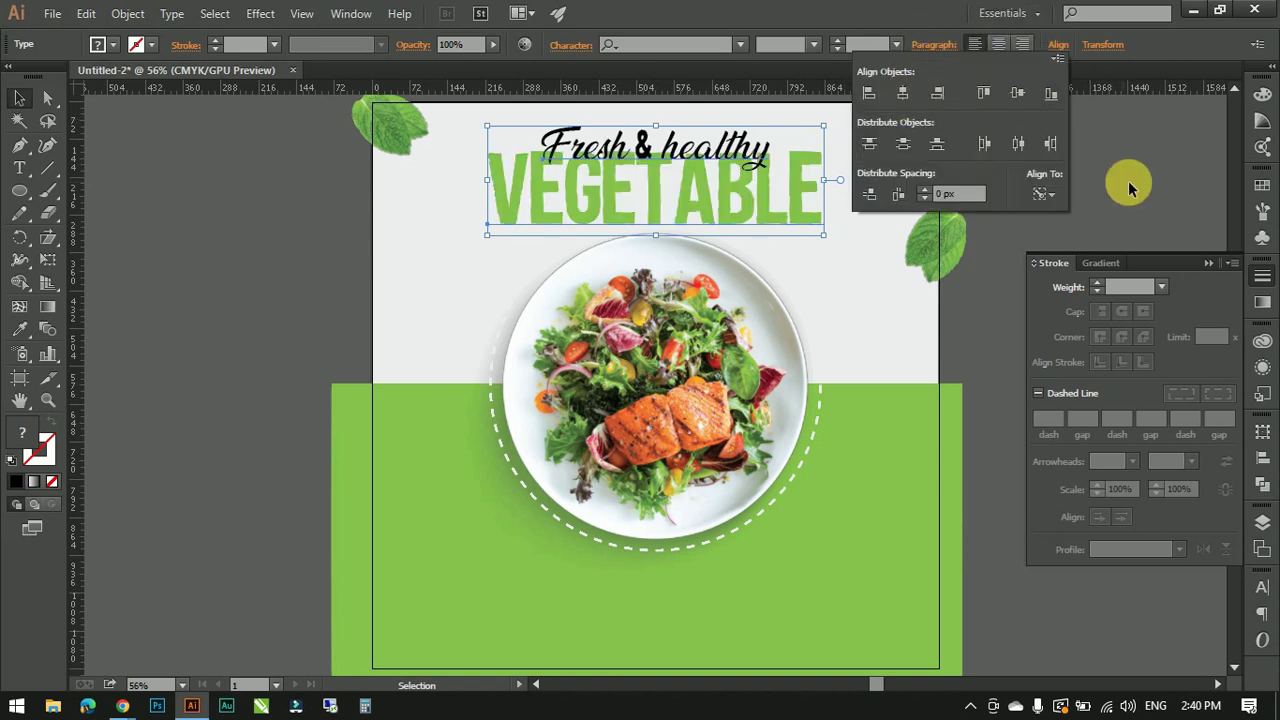
click(283, 196)
click(19, 190)
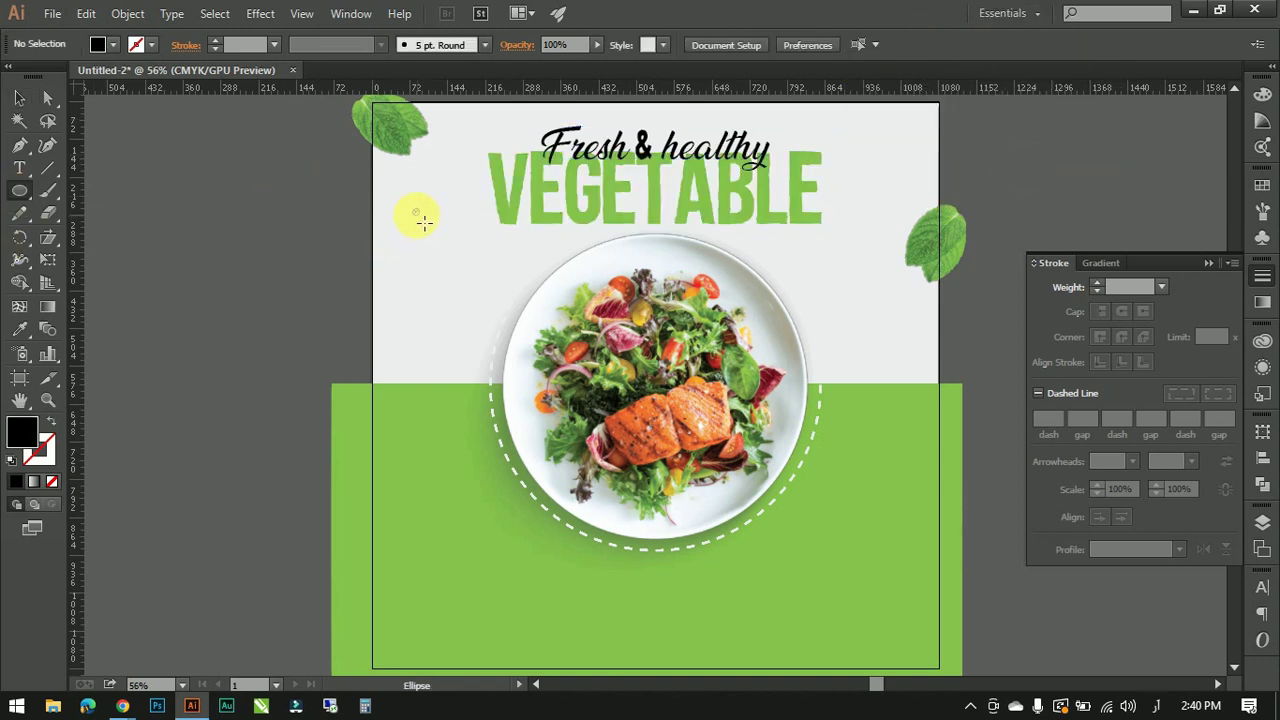
- Draw a small green dot and duplicate it with Ctrl+D into a column of dots
drag(424, 222, 416, 212)
click(19, 329)
click(434, 434)
click(24, 108)
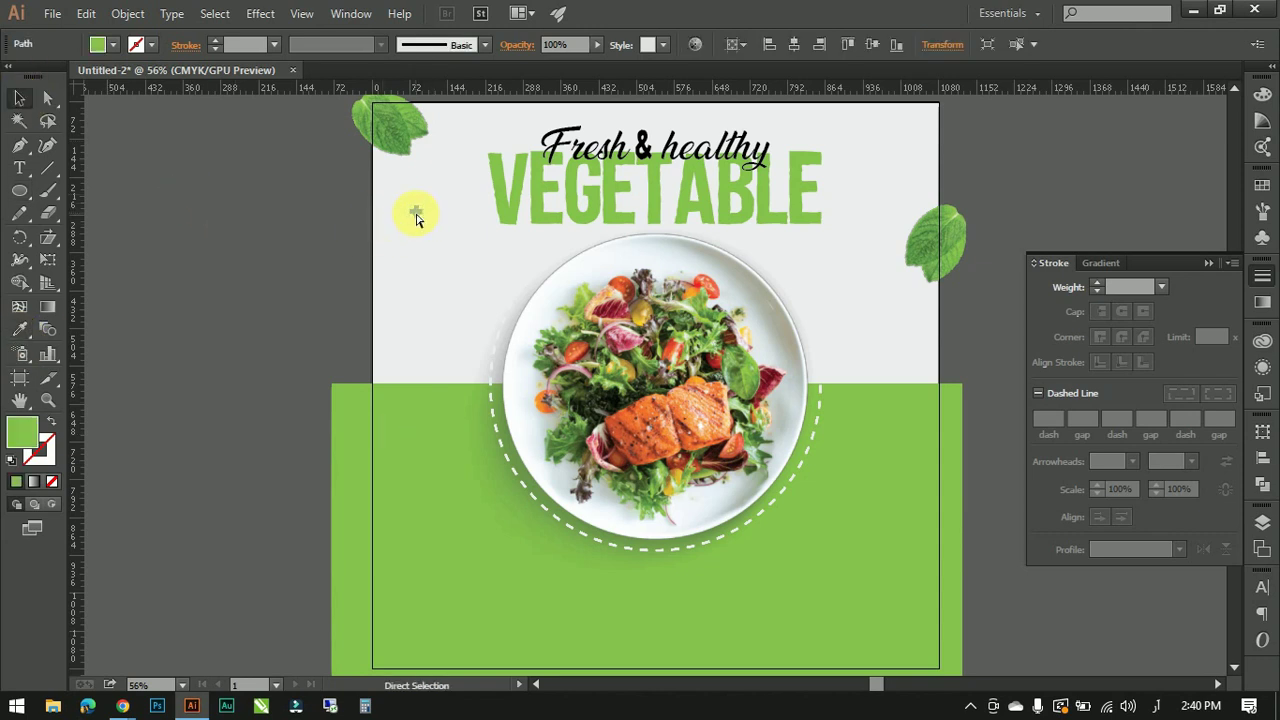
key(ctrl+1)
scroll(640, 380, up, 2)
click(235, 222)
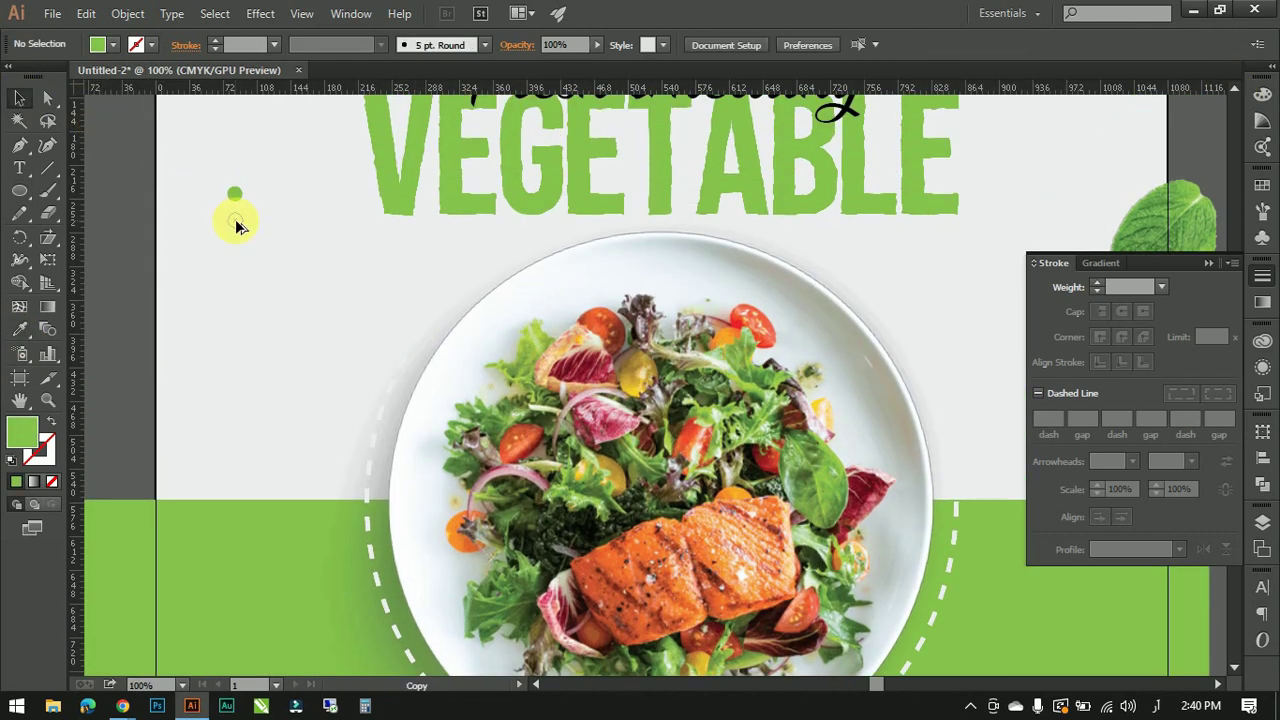
drag(236, 222, 236, 222)
key(ctrl+d)
key(ctrl+d)
key(ctrl+d)
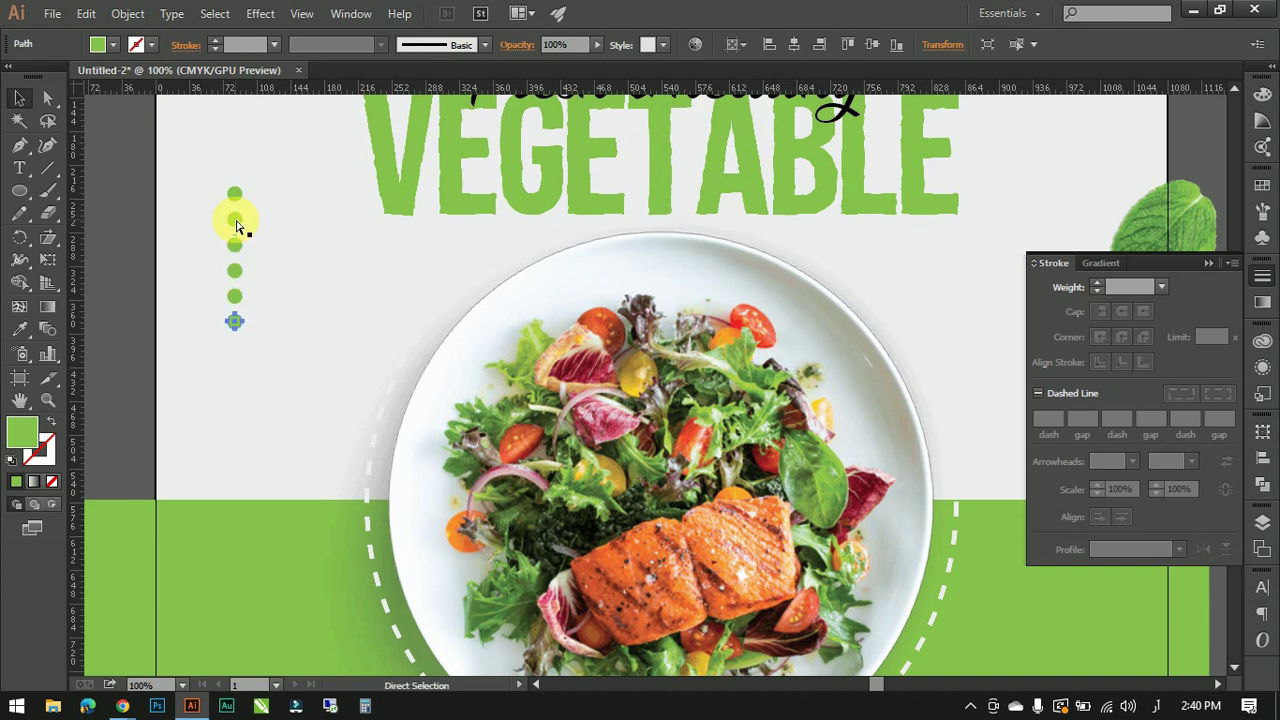
- Copy the five-dot column as a second column, staggered slightly to the right
click(286, 363)
click(263, 193)
shift+click(264, 219)
shift+click(264, 244)
shift+click(264, 270)
shift+click(264, 296)
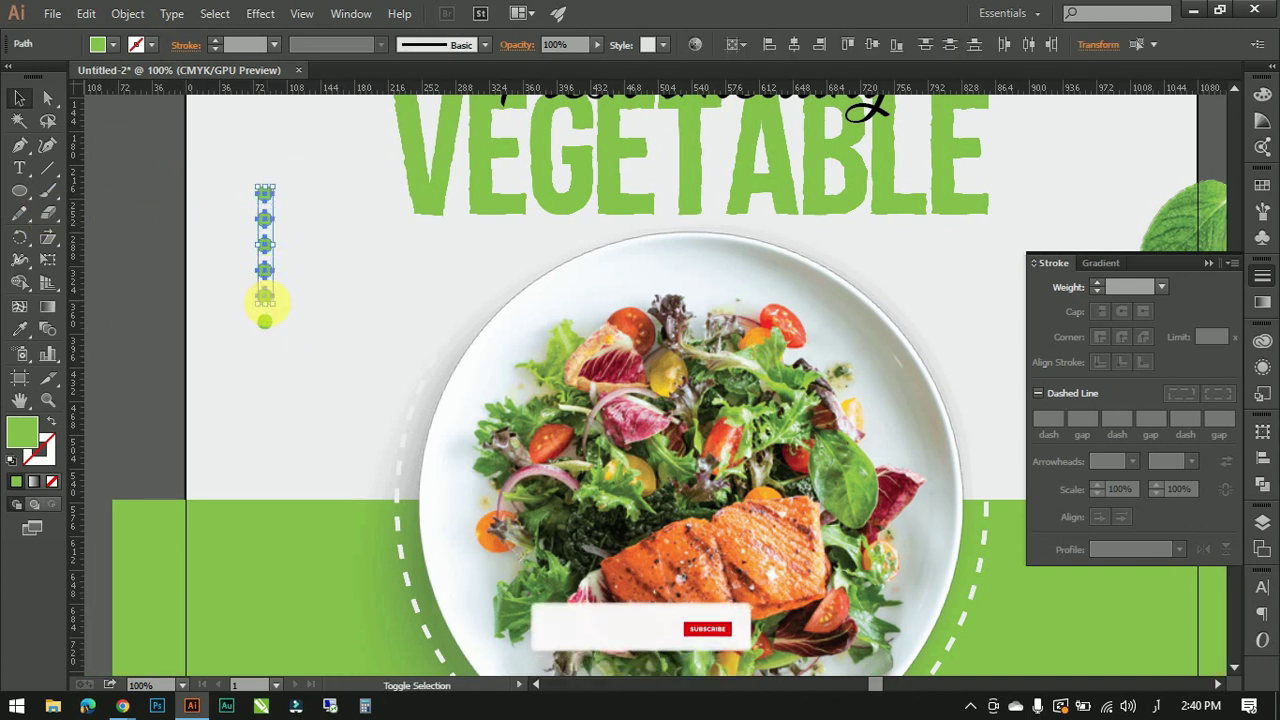
drag(268, 281, 282, 265)
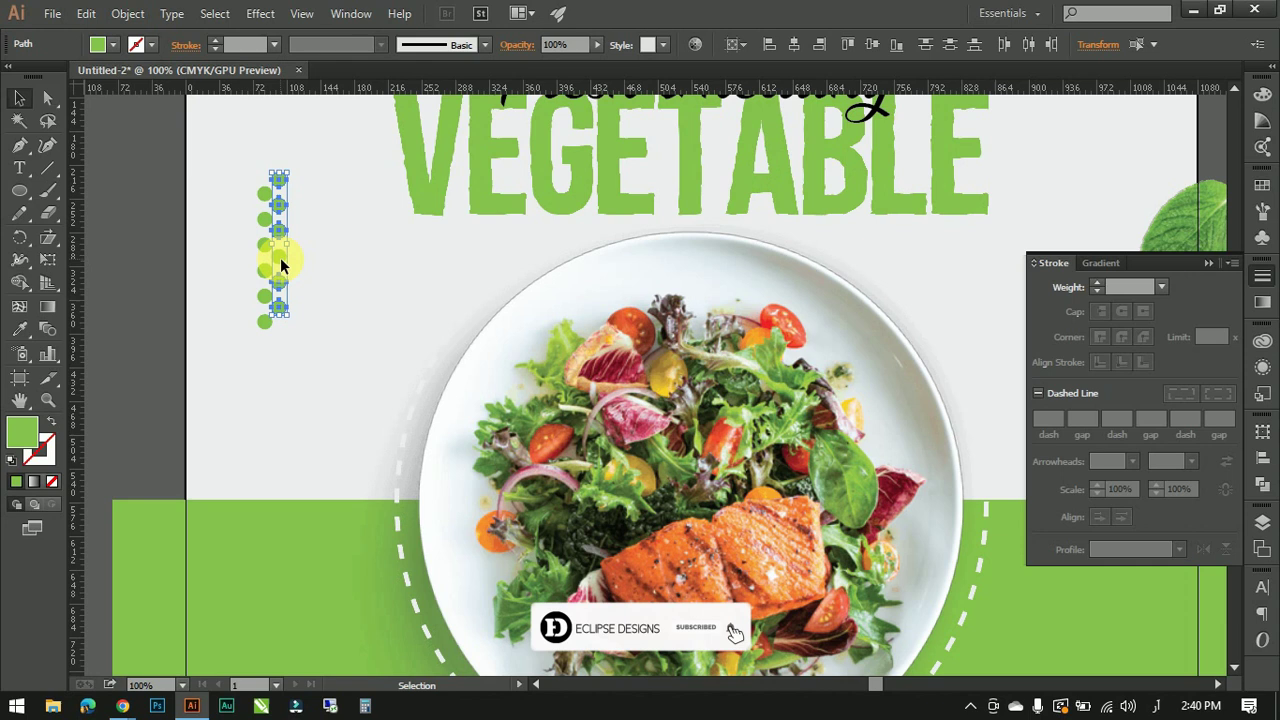
- Move the green dot pattern slightly lower, beside the title
key(ctrl+shift+a)
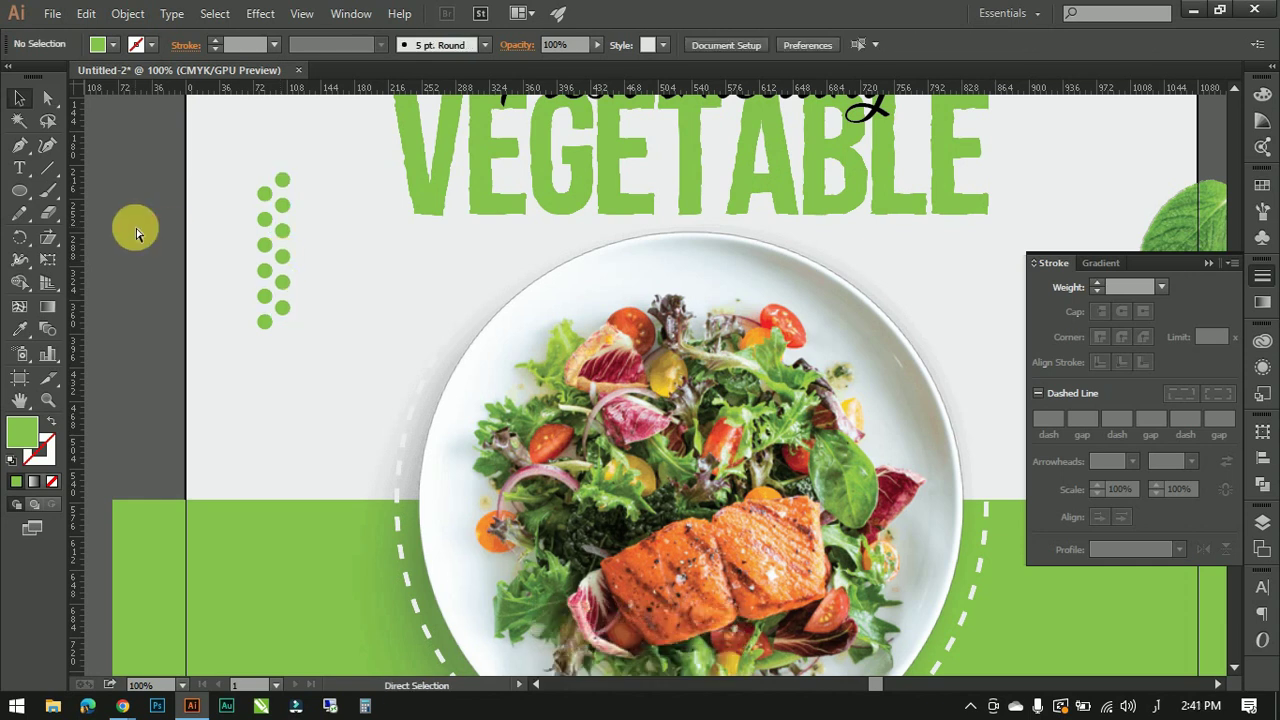
key(ctrl+0)
drag(305, 188, 437, 323)
click(297, 223)
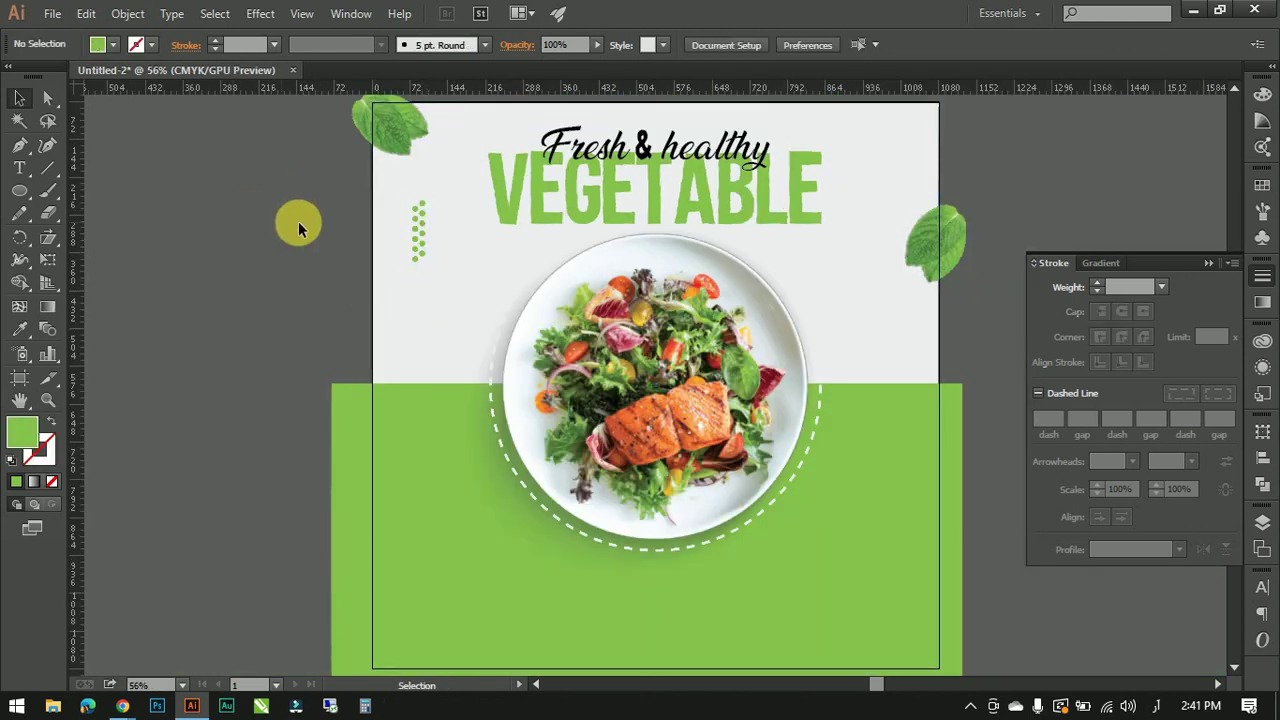
click(418, 236)
drag(363, 194, 448, 313)
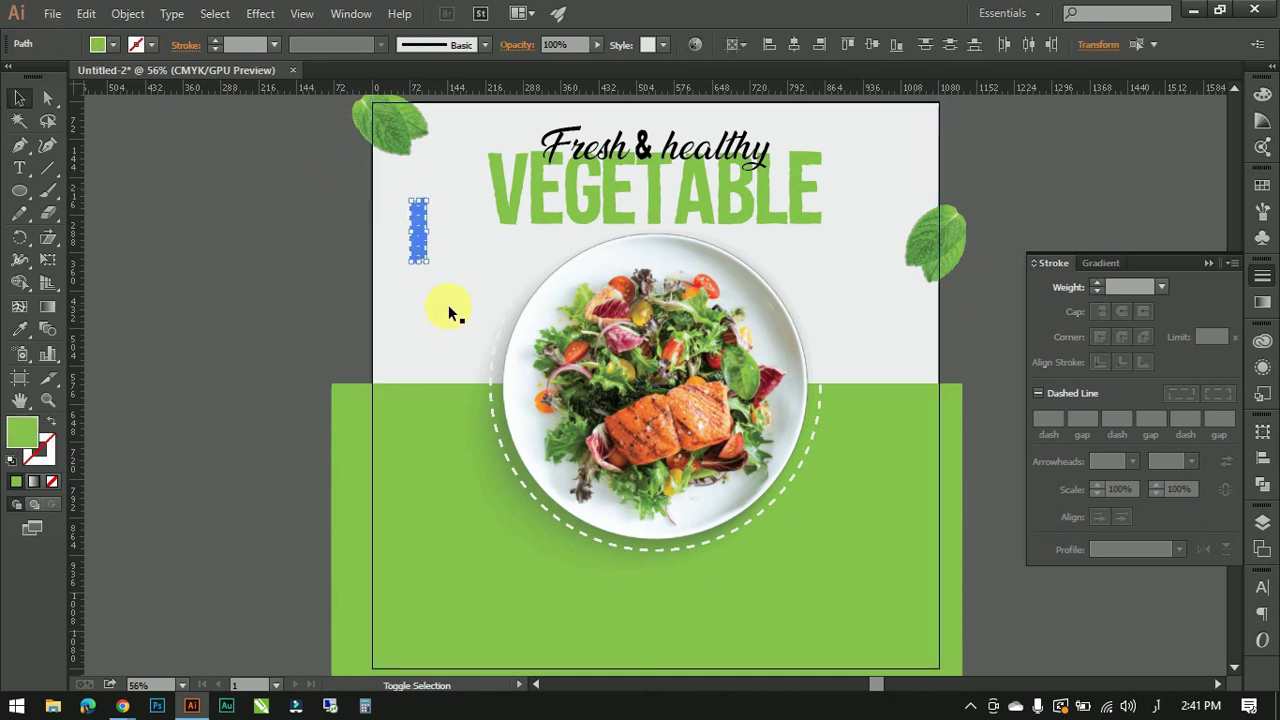
- Copy the dot pattern to the lower right and make the copy white
drag(428, 265, 870, 560)
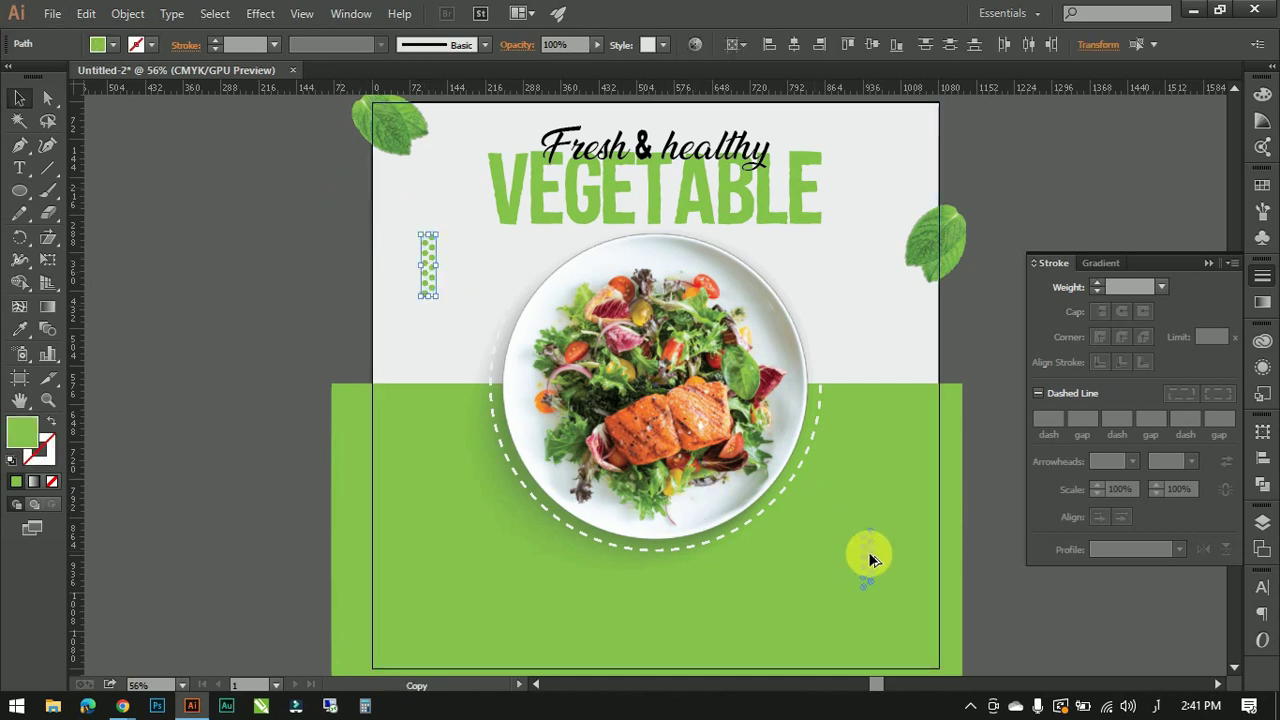
double_click(14, 420)
drag(794, 214, 748, 163)
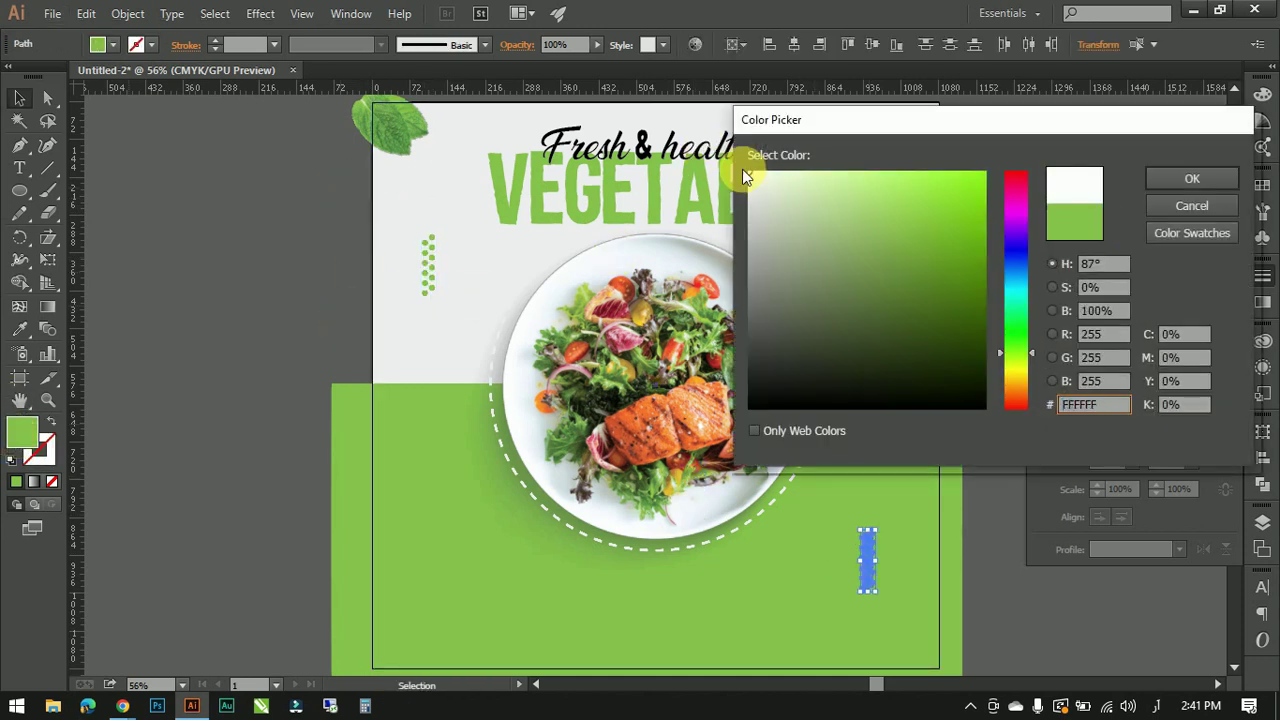
key(Return)
click(253, 246)
- Draw a white rectangle at the bottom-left and round its corners fully into a pill
mouse_move(20, 190)
mouse_down()
mouse_move(84, 213)
mouse_move(90, 190)
mouse_up()
drag(404, 606, 545, 647)
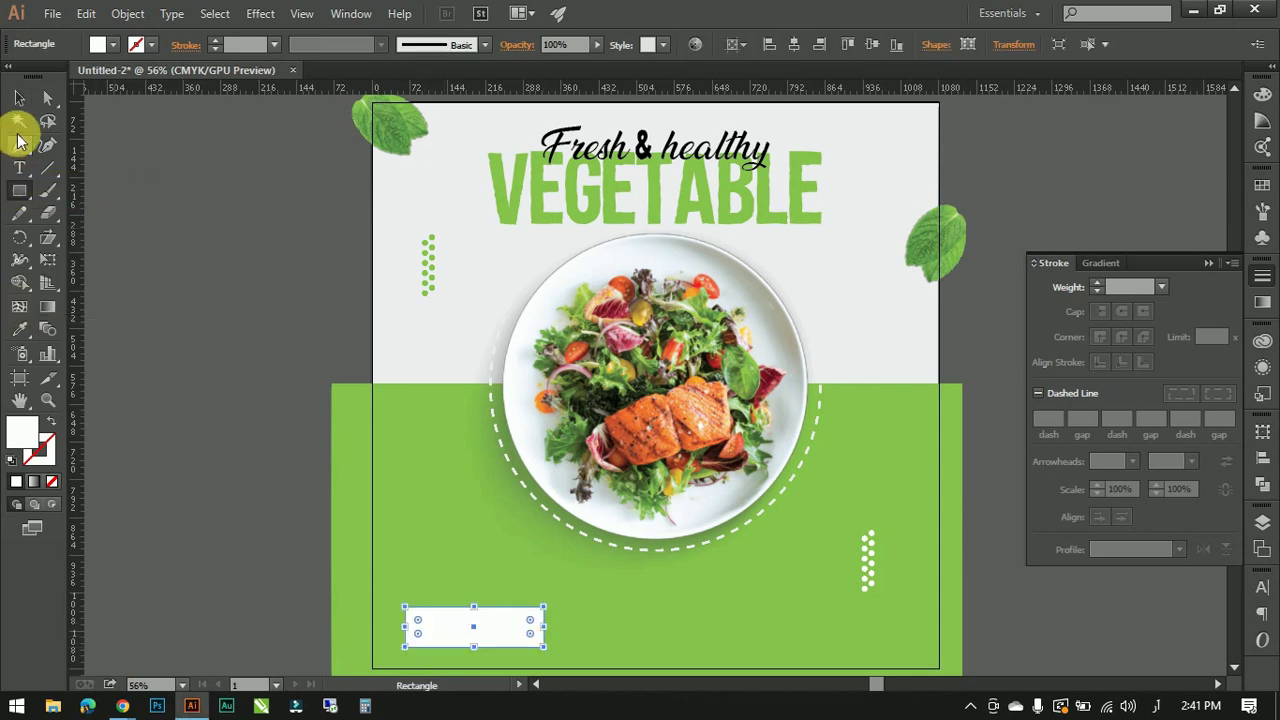
click(48, 99)
click(420, 622)
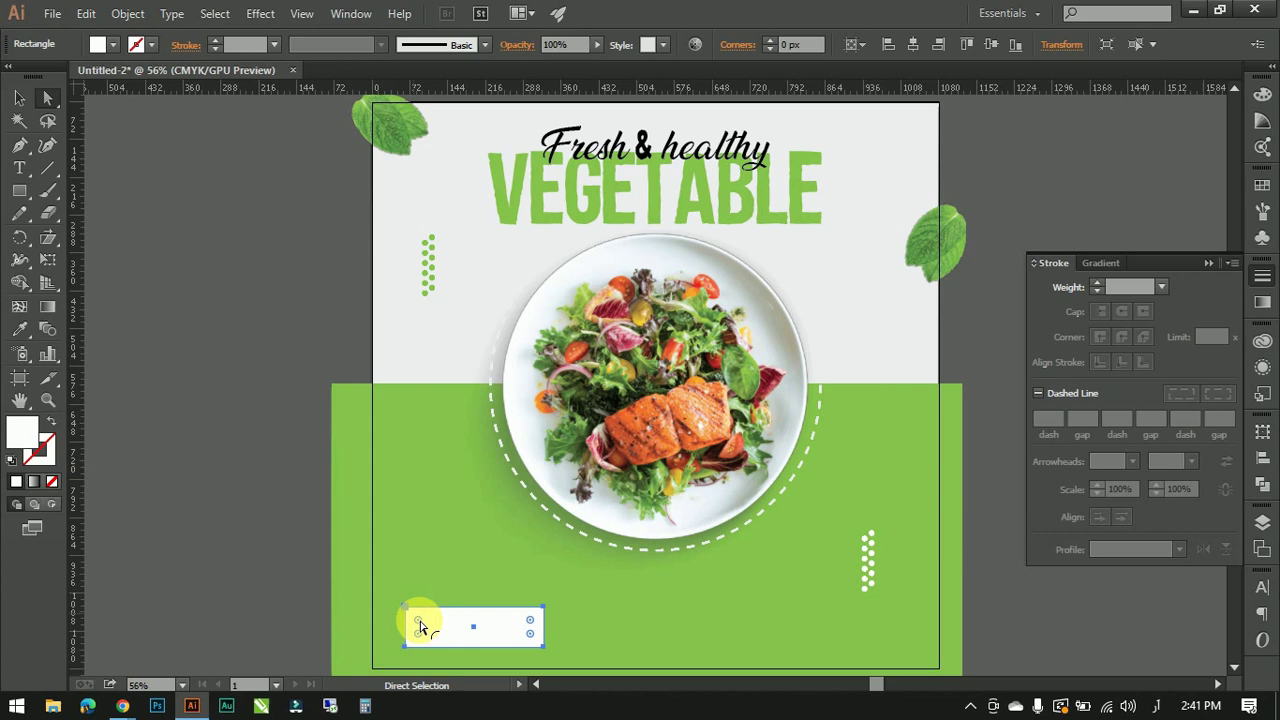
drag(420, 626, 514, 654)
click(19, 97)
click(19, 168)
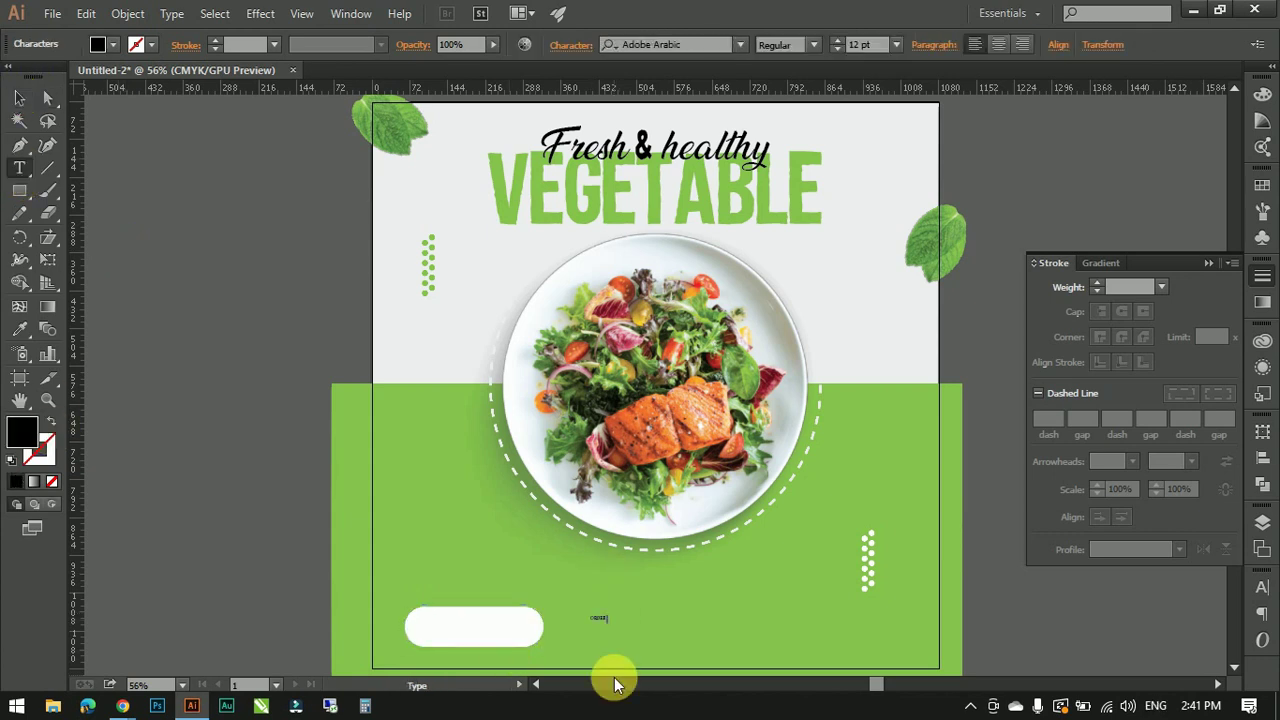
- Set the ORDER NOW text in Humnst777 Blk BT Black and enlarge it
click(19, 97)
click(740, 44)
scroll(994, 429, down, 10)
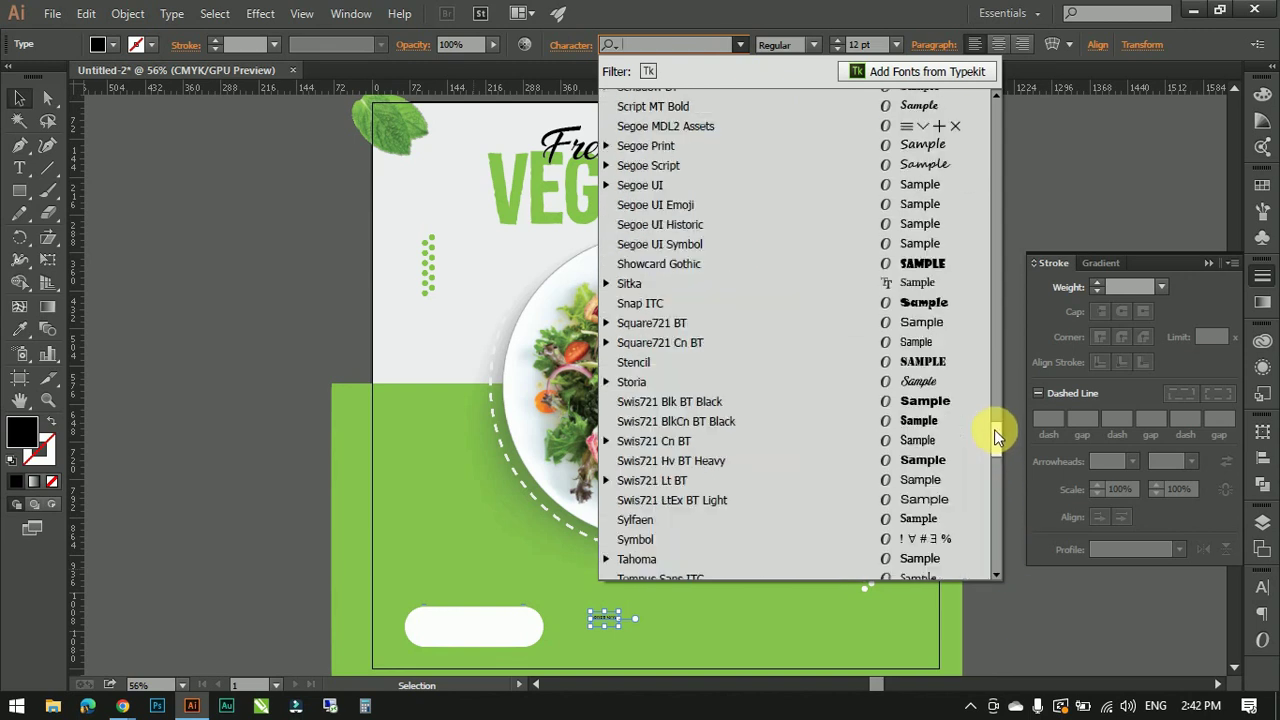
drag(994, 429, 995, 299)
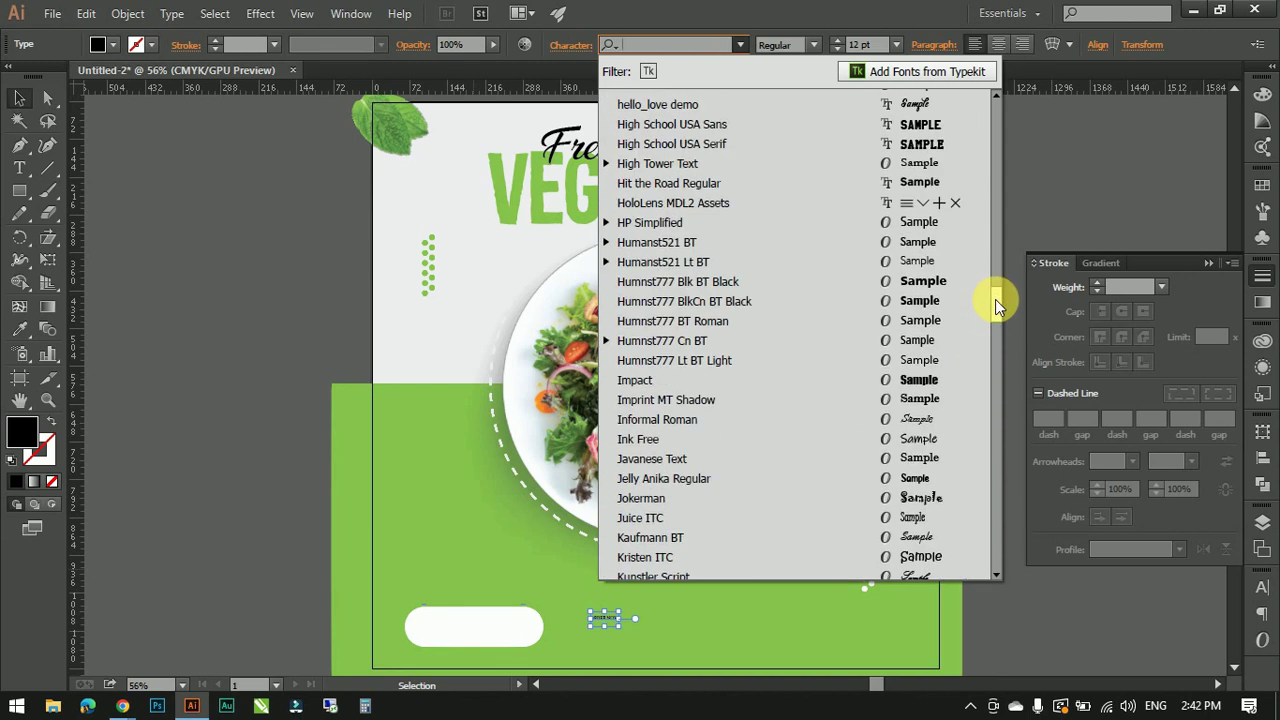
click(700, 281)
drag(622, 611, 739, 580)
- Centre ORDER NOW on the white pill and eyedropper the background green onto it
drag(502, 637, 500, 640)
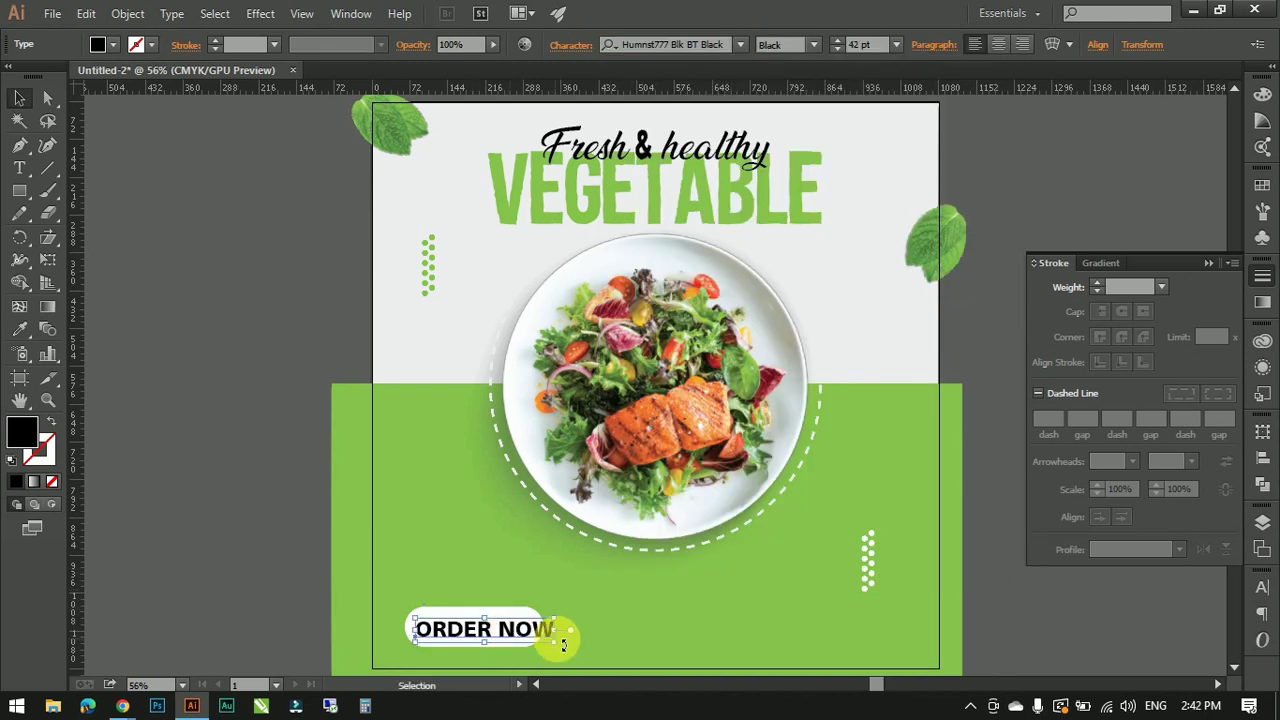
shift+click(497, 645)
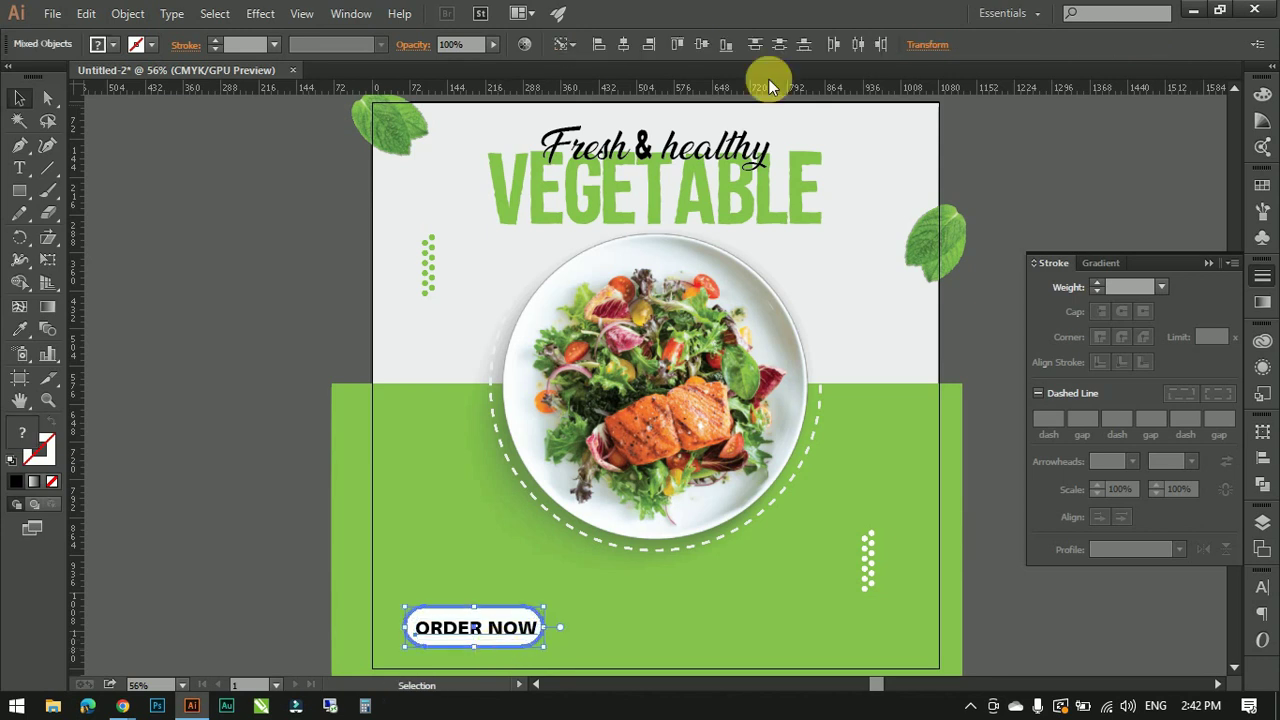
click(622, 44)
click(429, 623)
double_click(22, 430)
key(Return)
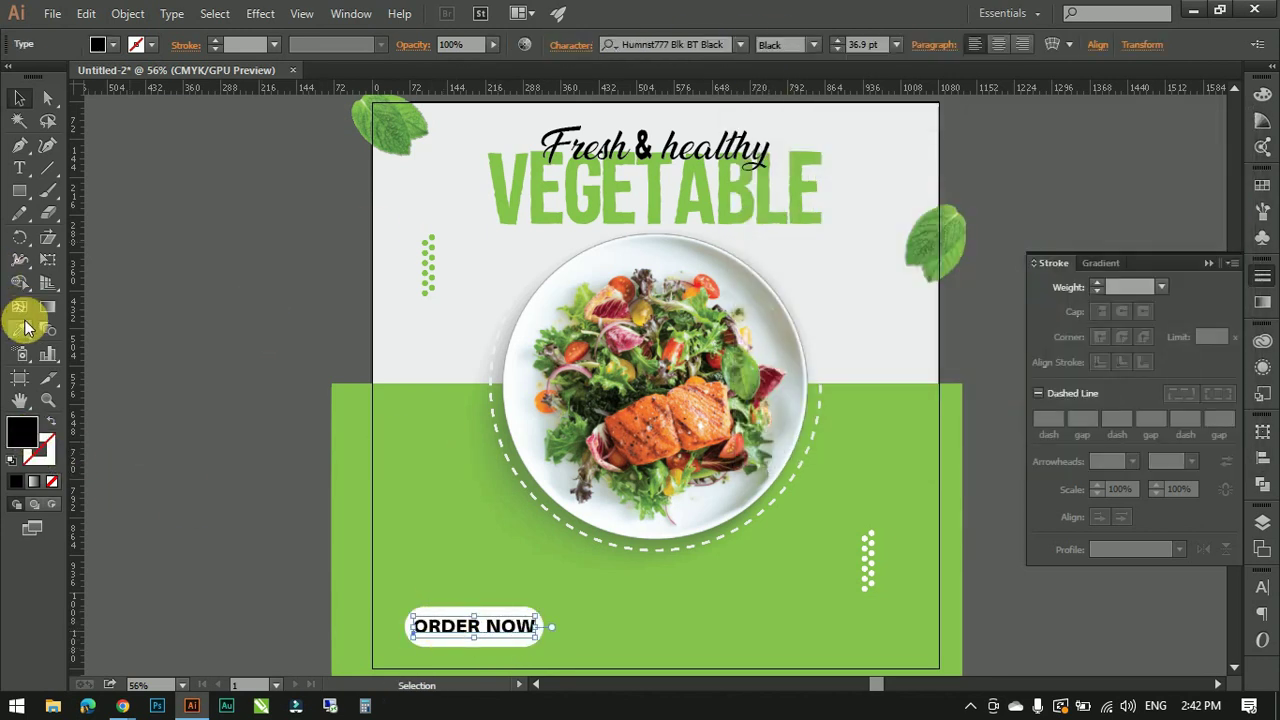
click(423, 523)
click(126, 186)
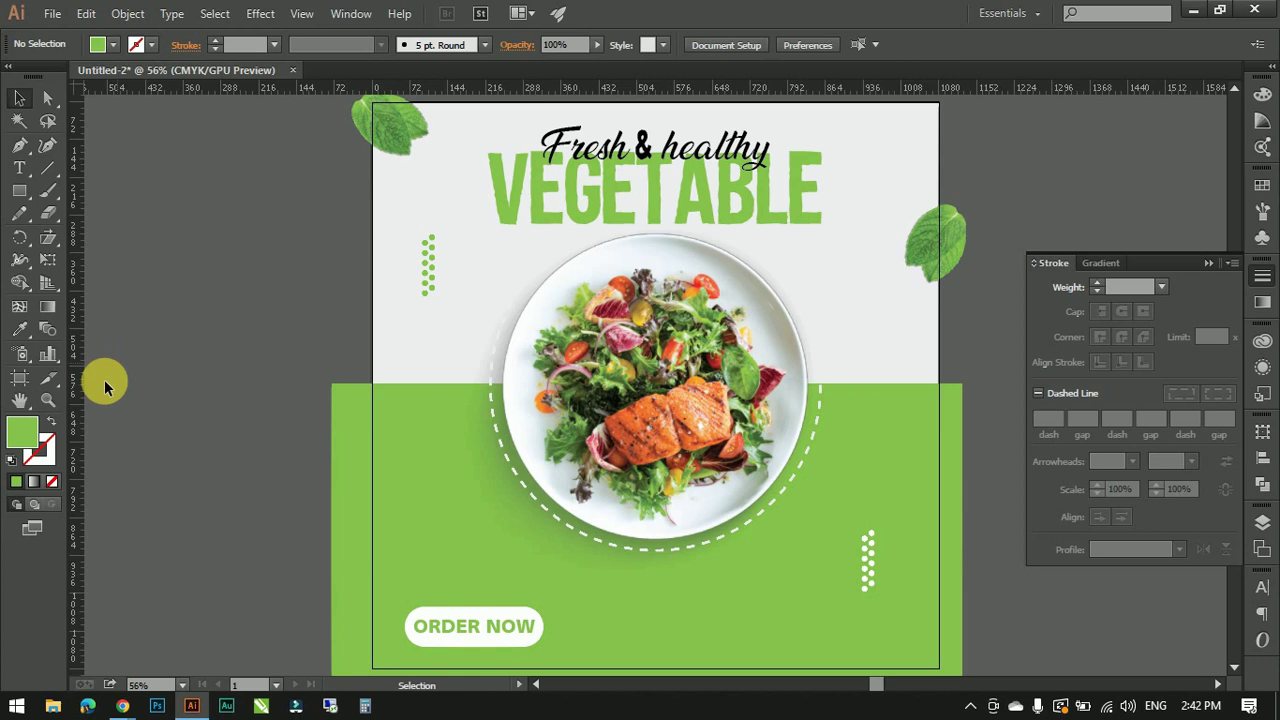
- Merge a green circle left of the plate with a pointed lower-right tail into one bubble
drag(19, 190, 57, 234)
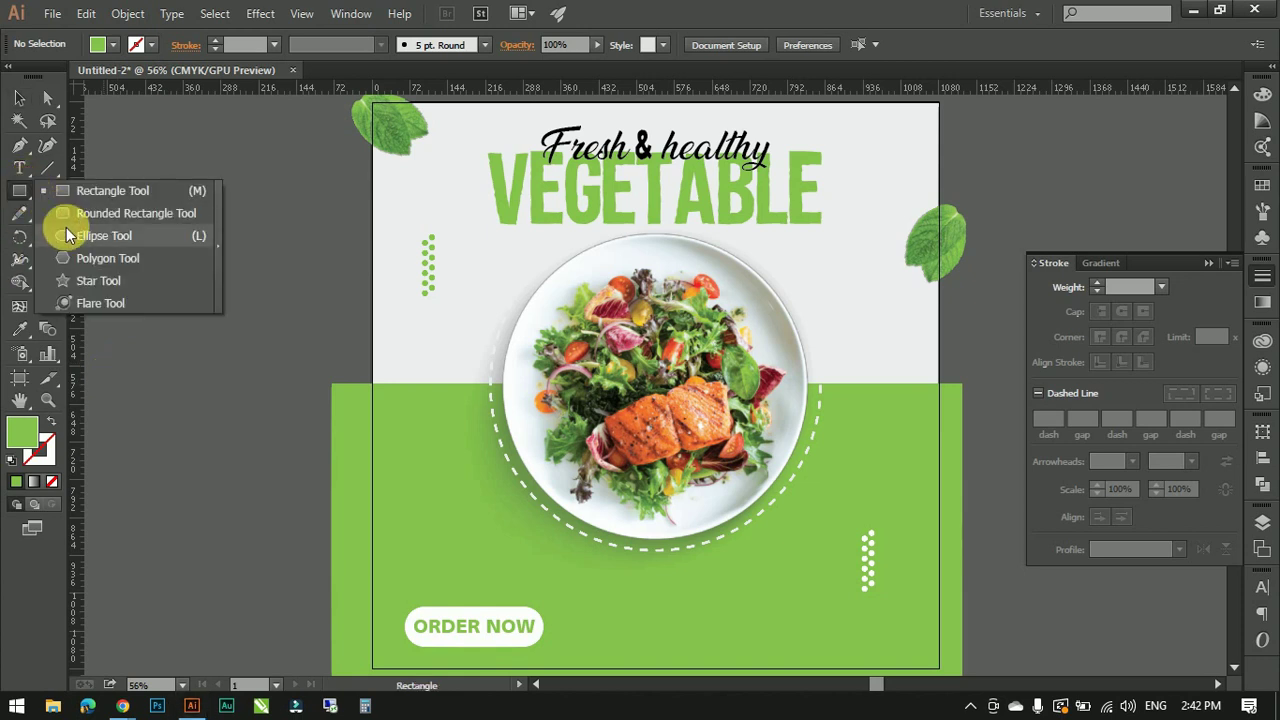
mouse_move(525, 335)
mouse_down()
mouse_move(538, 353)
mouse_move(530, 342)
mouse_up()
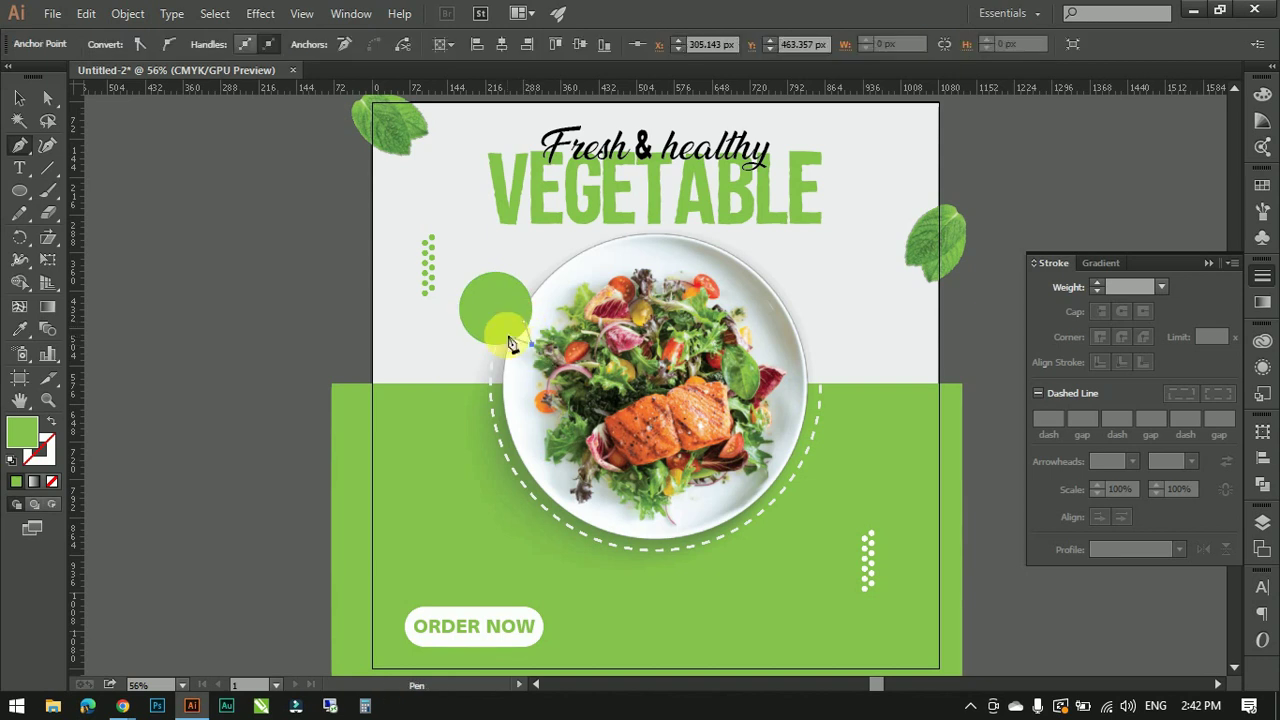
click(19, 97)
click(478, 348)
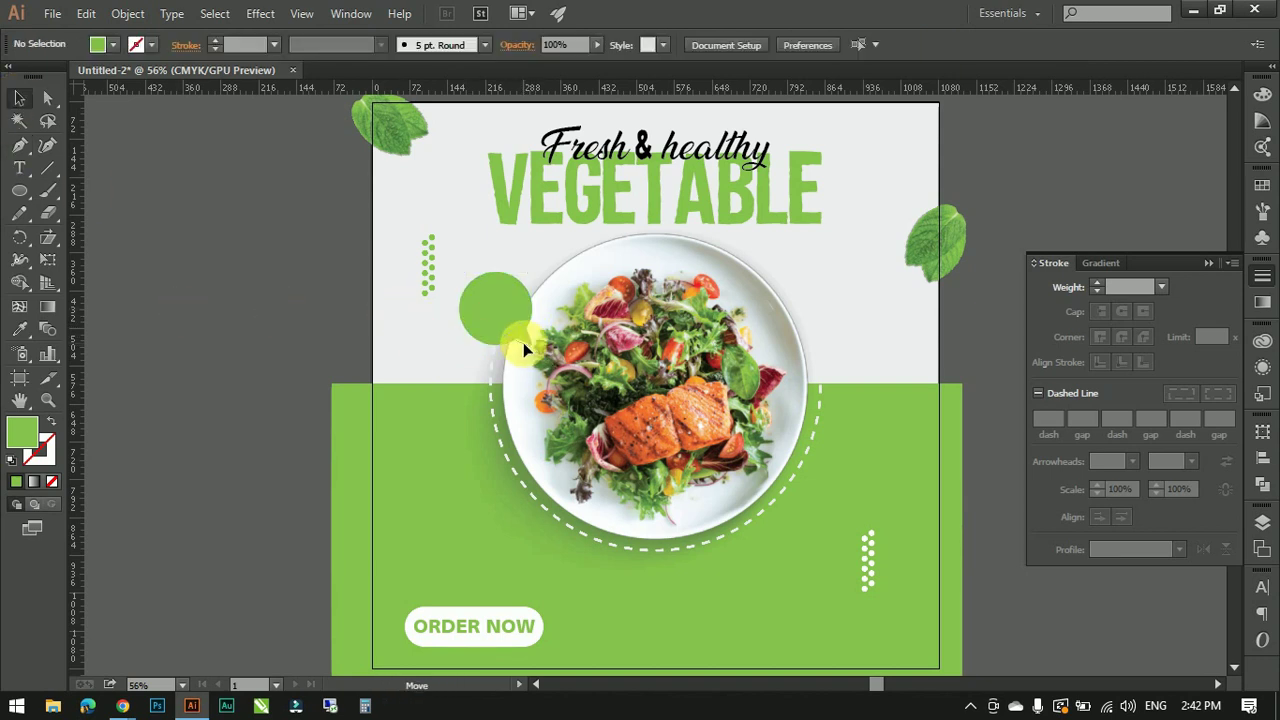
click(523, 343)
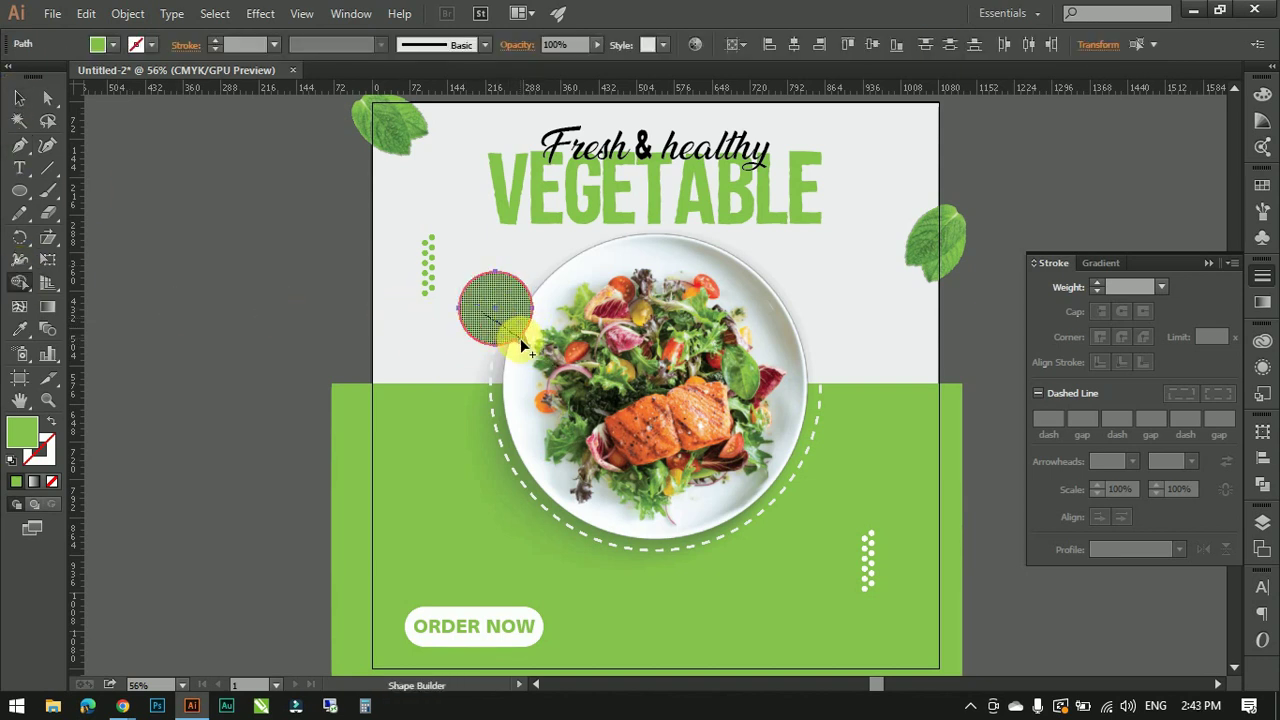
click(520, 345)
click(19, 97)
click(19, 168)
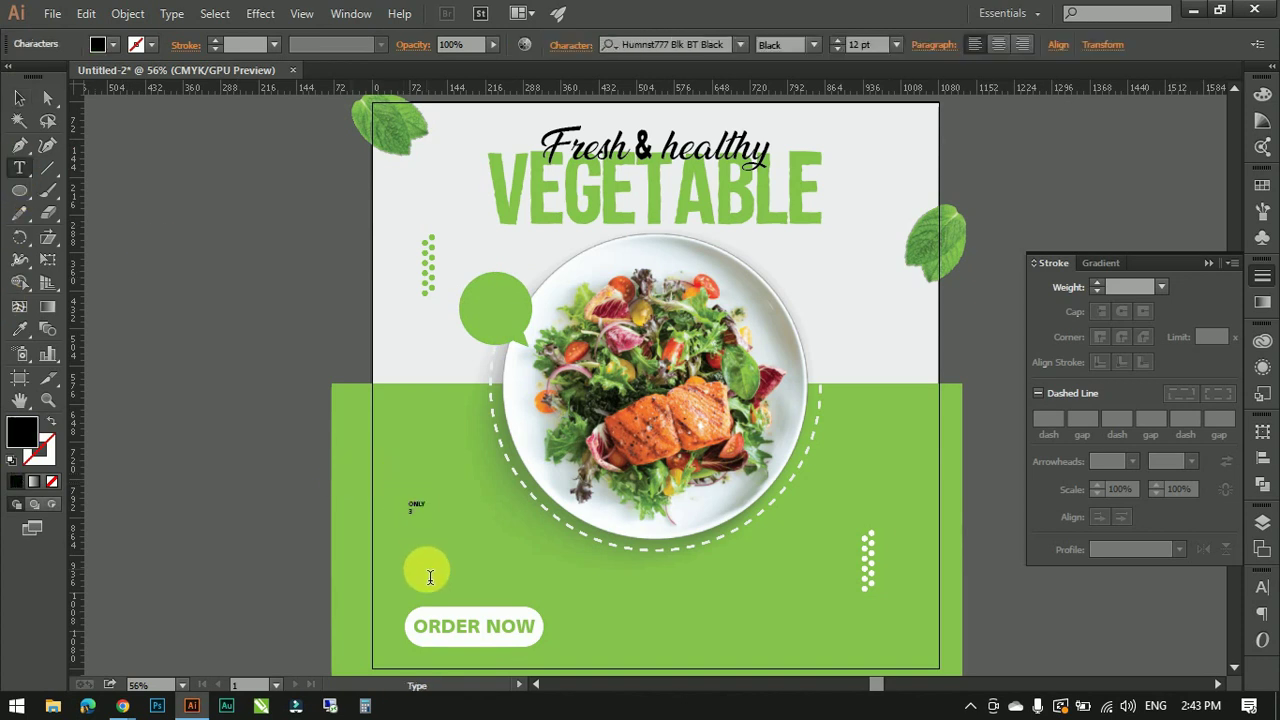
- Make ONLY 250/- white, move it into the bubble, tighten its leading and centre it
click(19, 97)
double_click(22, 430)
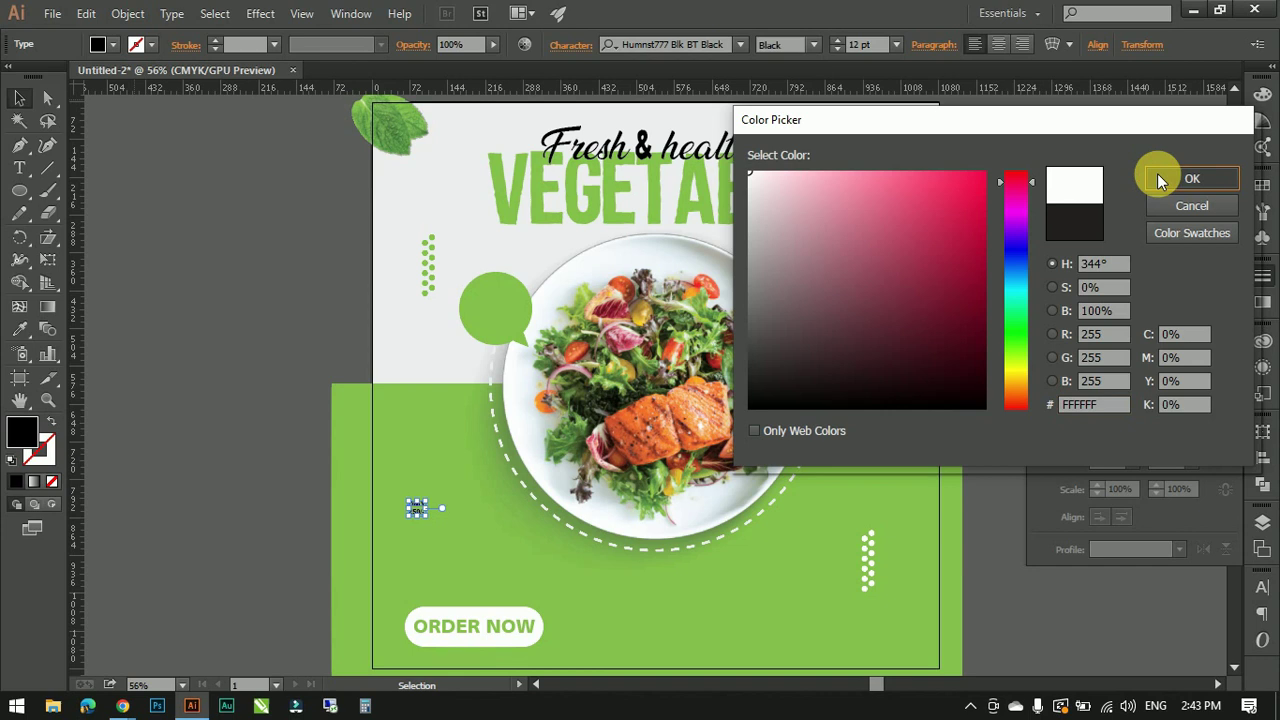
click(1157, 177)
drag(445, 490, 503, 310)
click(1262, 588)
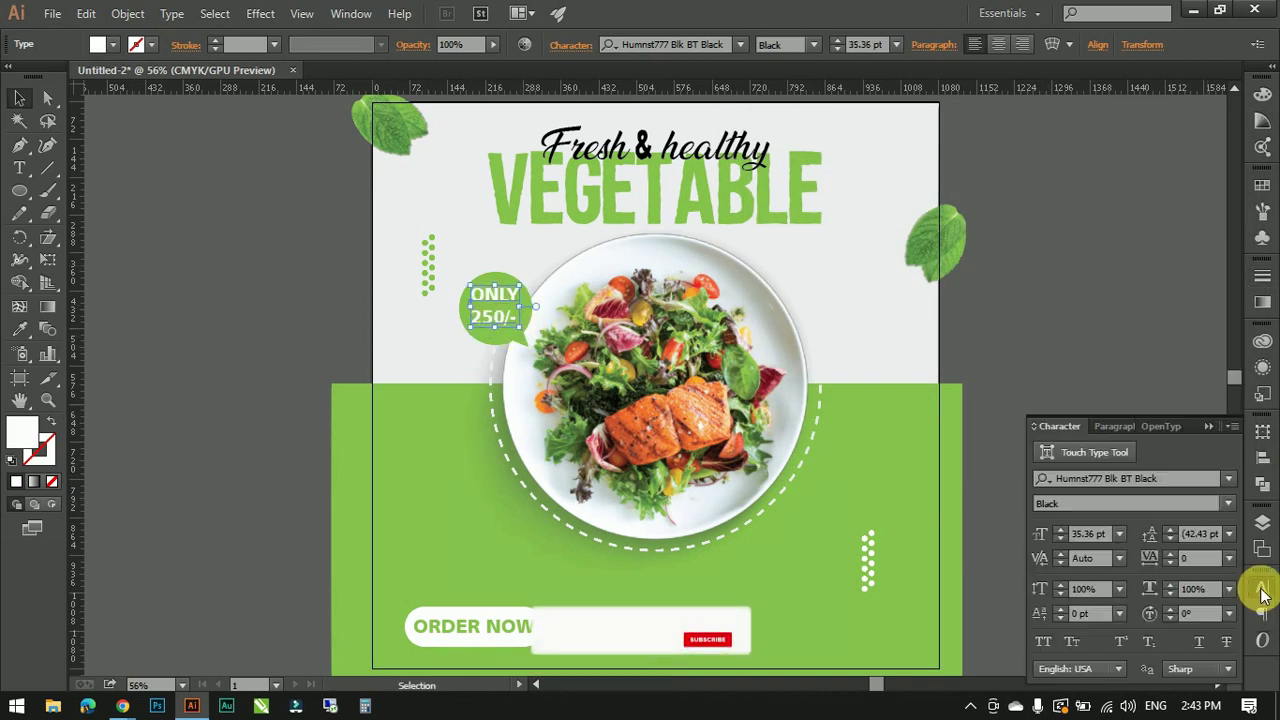
click(1170, 538)
click(1114, 426)
click(19, 168)
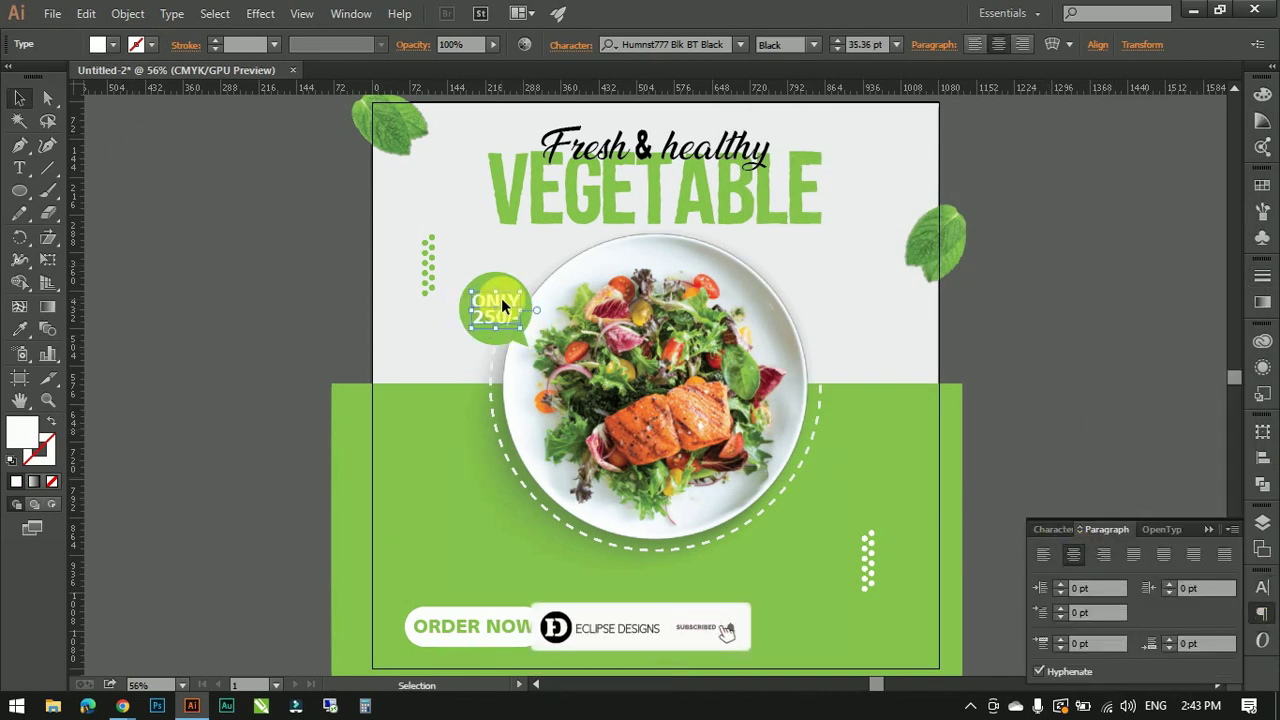
- Set the word ONLY in Humanst521 Lt BT Light
drag(470, 290, 503, 313)
click(740, 44)
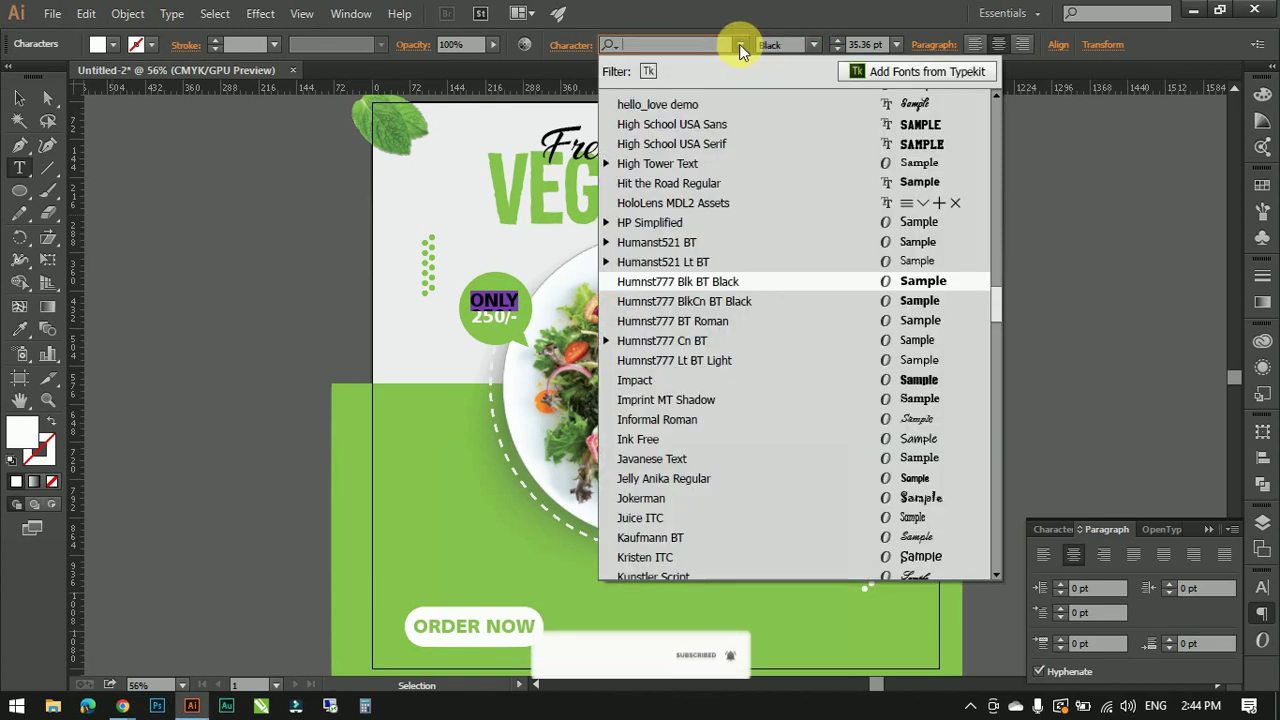
click(852, 263)
click(19, 97)
click(214, 271)
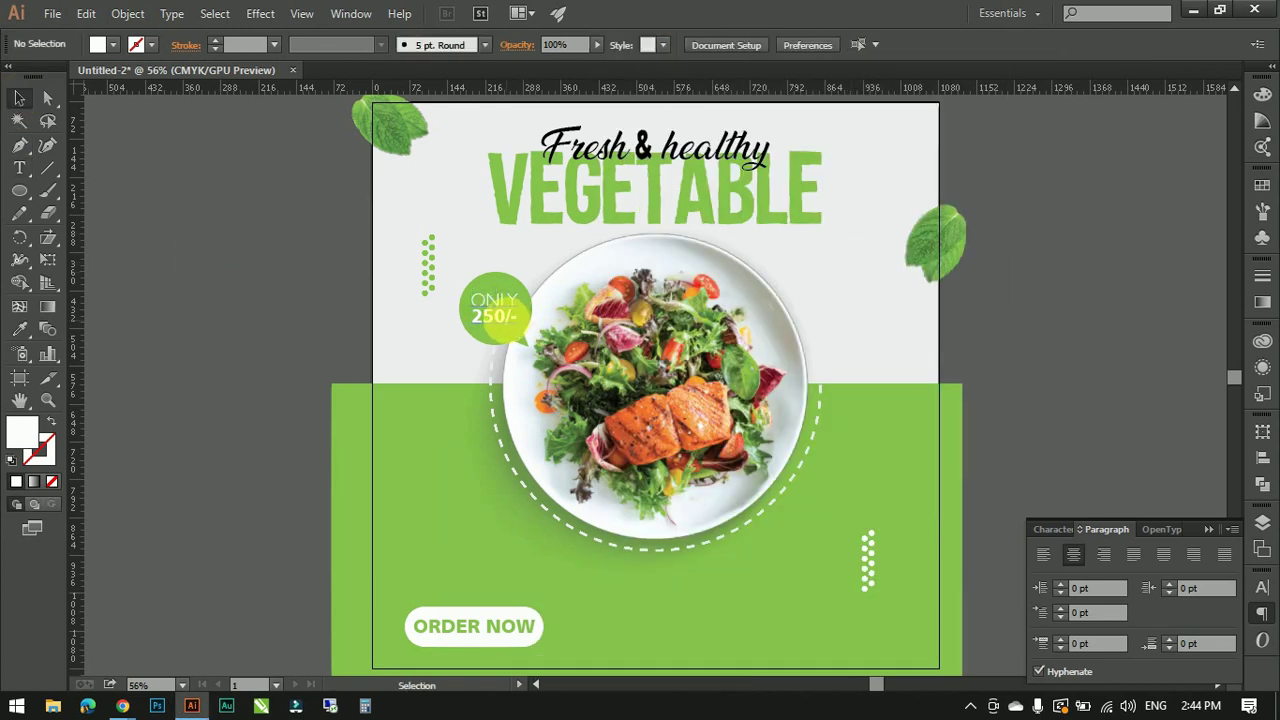
click(506, 319)
- Copy and paste the green speech bubble
click(223, 226)
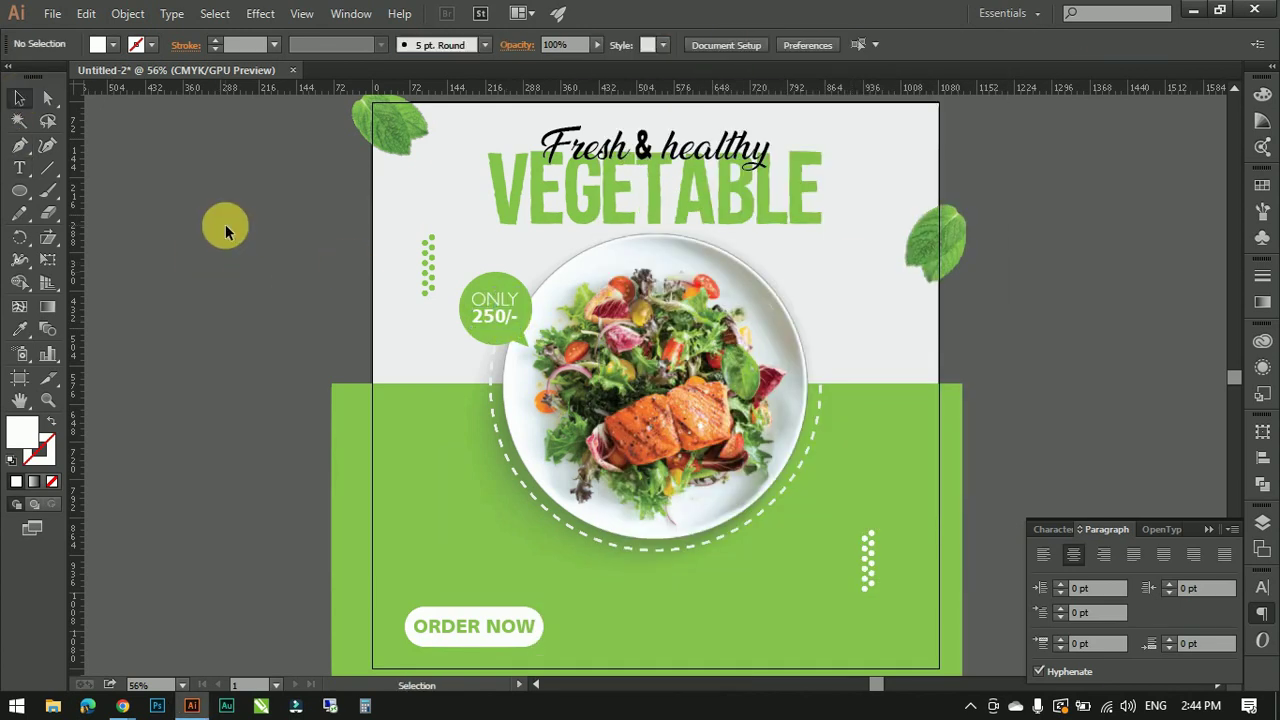
click(506, 290)
key(ctrl+c)
key(ctrl+v)
- Move the bubble copy right of the plate, reflect it horizontally, and make it a green outline
click(600, 345)
click(646, 373)
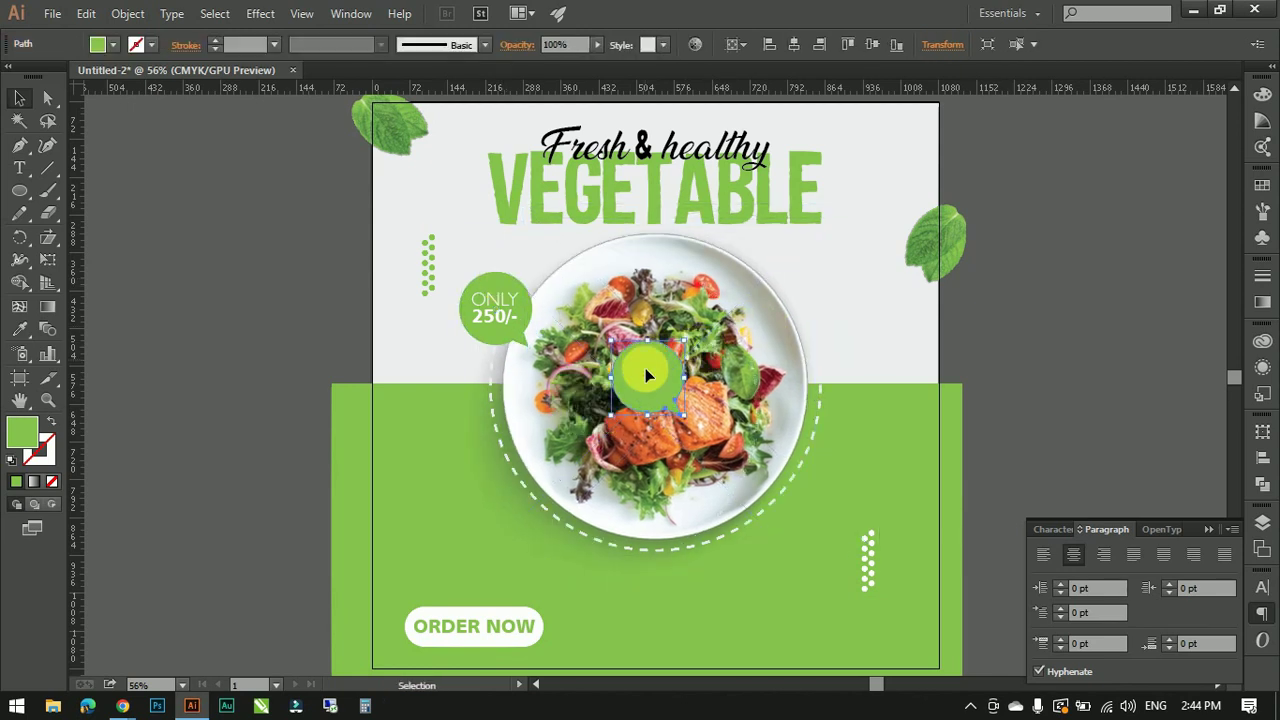
drag(816, 316, 816, 310)
right_click(816, 310)
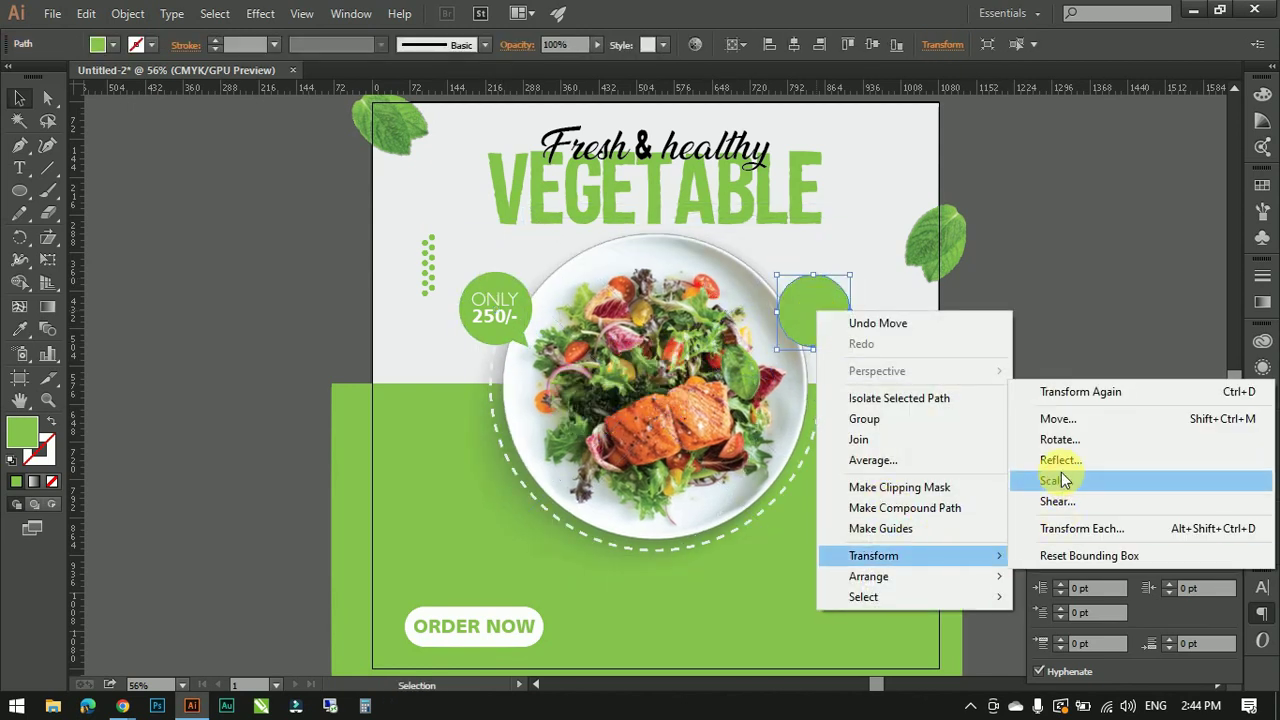
click(1045, 462)
click(1050, 408)
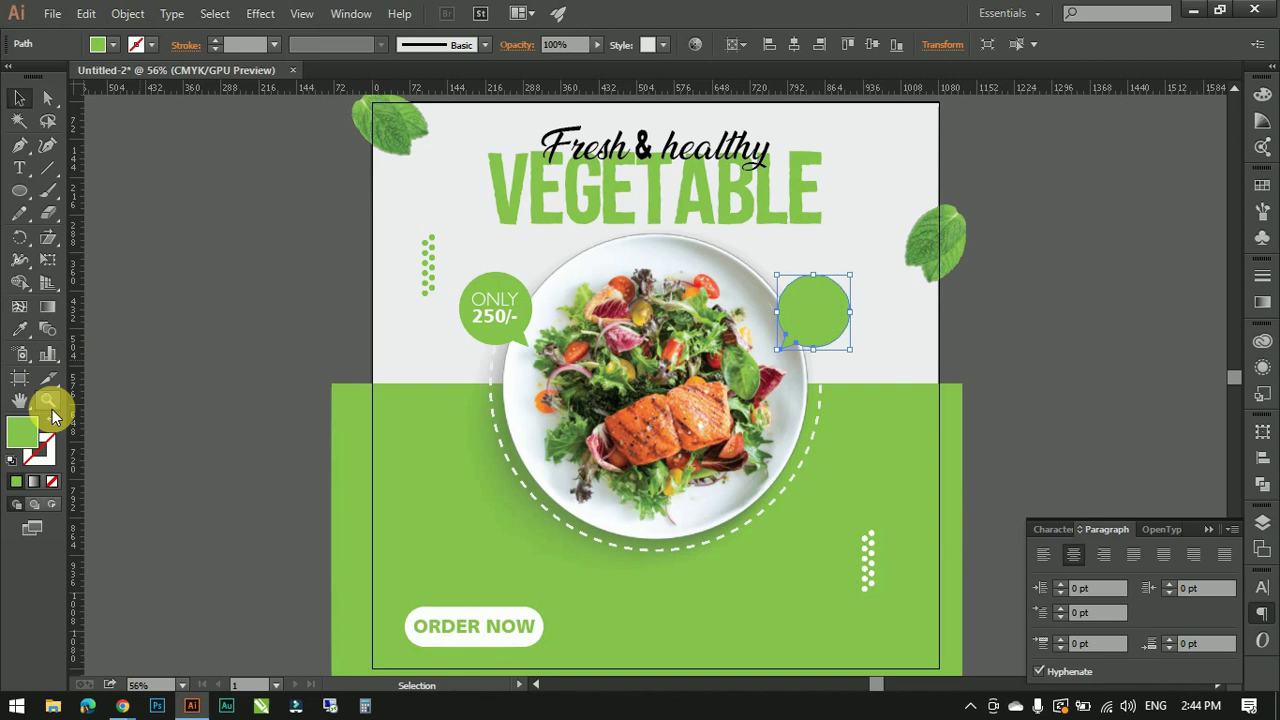
click(51, 421)
- Place the outline bubble near the top-right leaf and Alt-drag a copy of ONLY 250/- into it
click(178, 312)
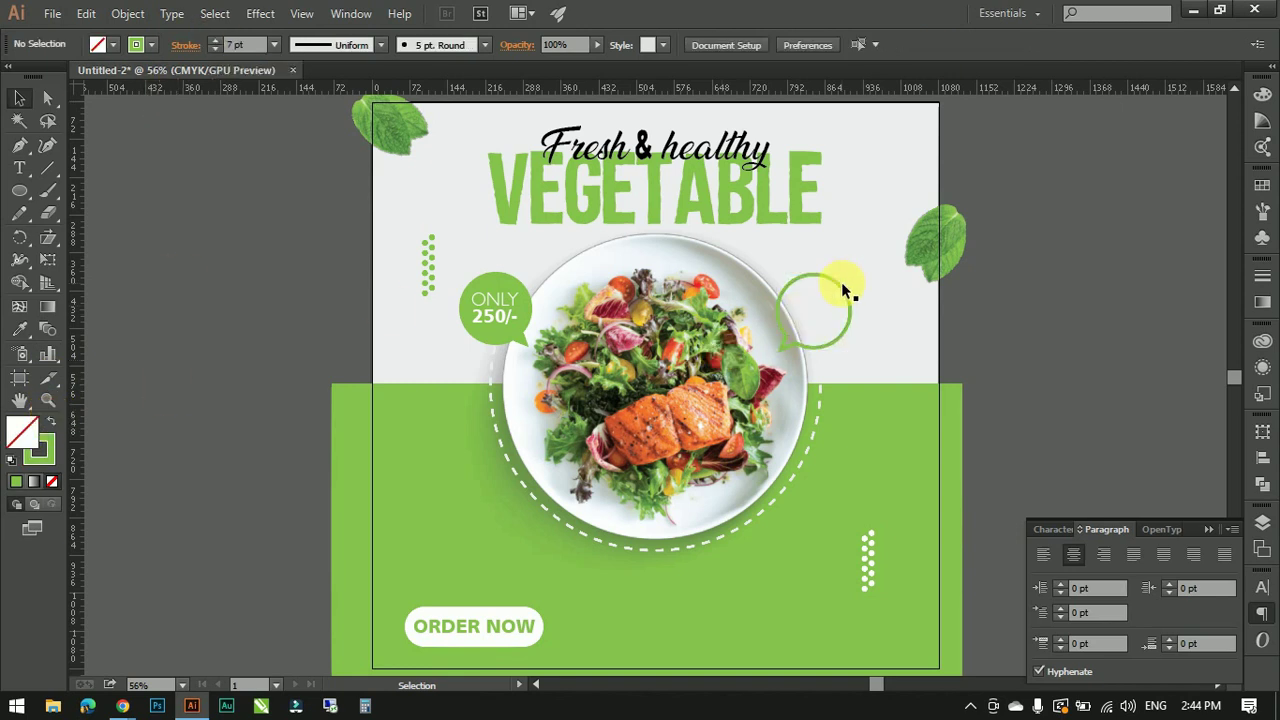
click(870, 245)
click(847, 288)
click(814, 311)
drag(868, 275, 861, 243)
click(310, 314)
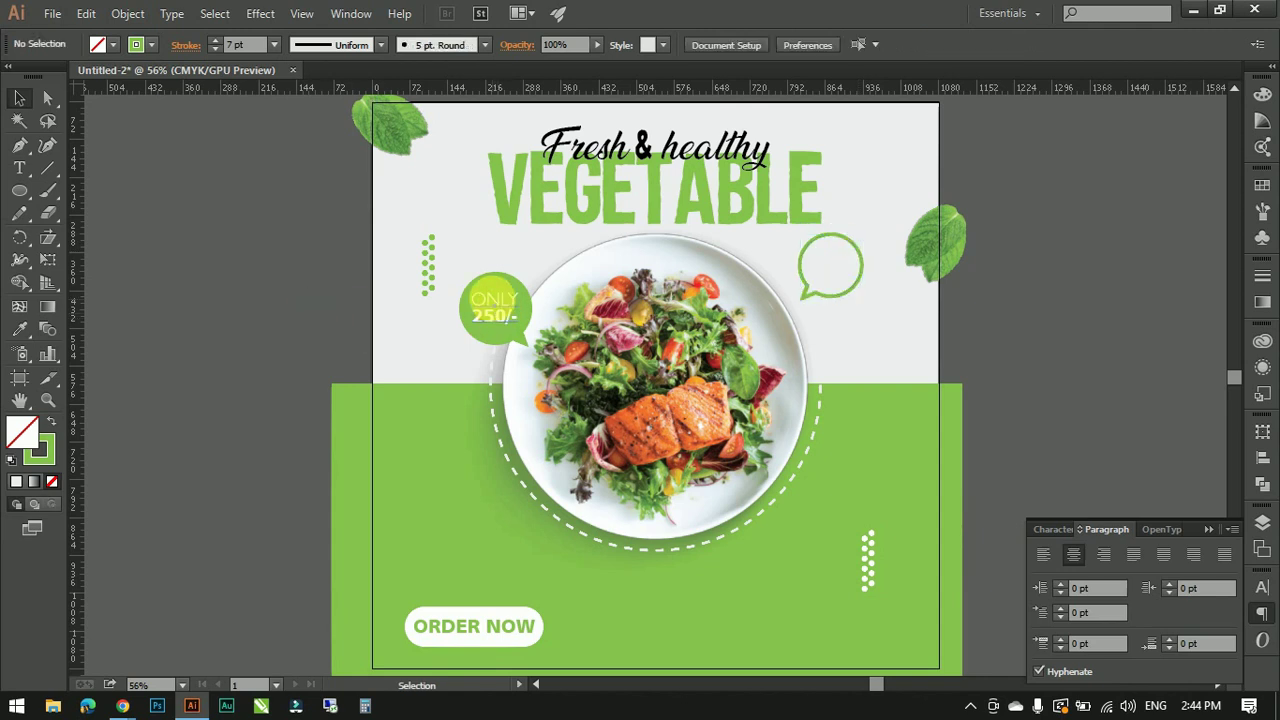
drag(495, 305, 645, 375)
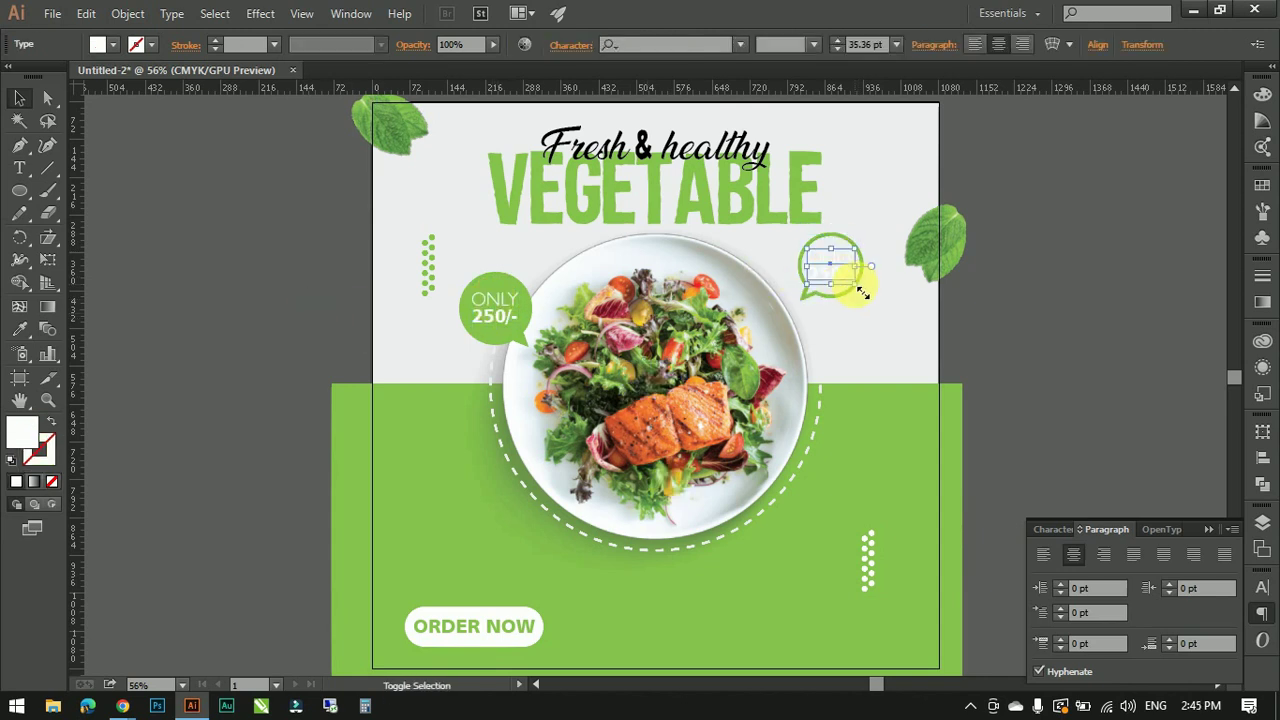
- Colour the copied text green, retype it as 5% OFF, and set 5% in a bold font
click(19, 329)
click(357, 466)
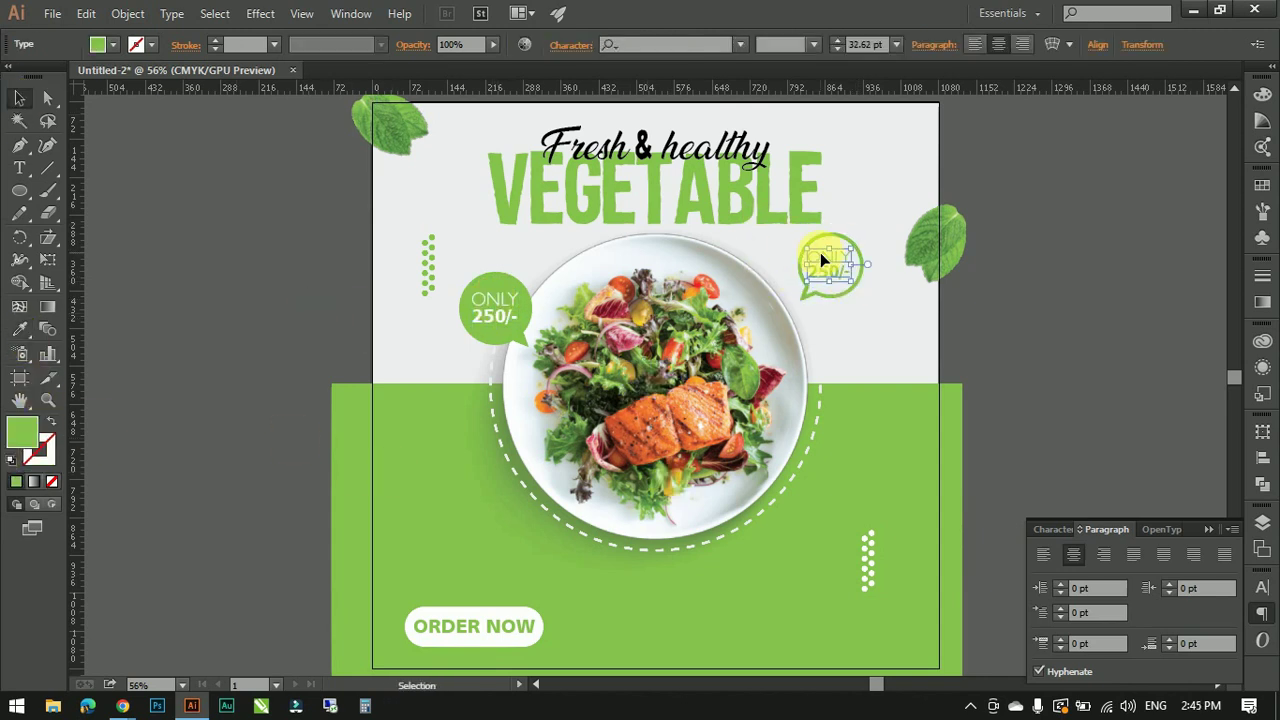
click(740, 44)
click(920, 272)
click(19, 97)
- Draw a cutting line across the dashed ring and adjust its dash setting
click(1063, 280)
click(820, 397)
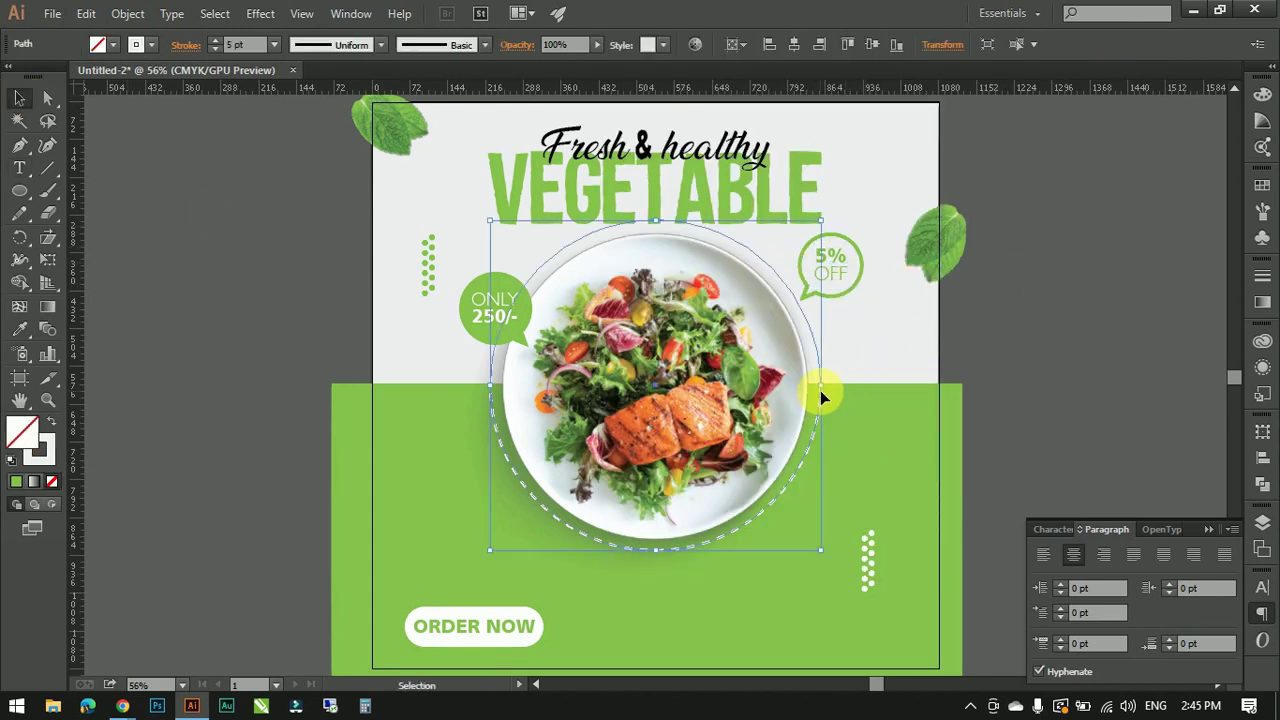
click(47, 167)
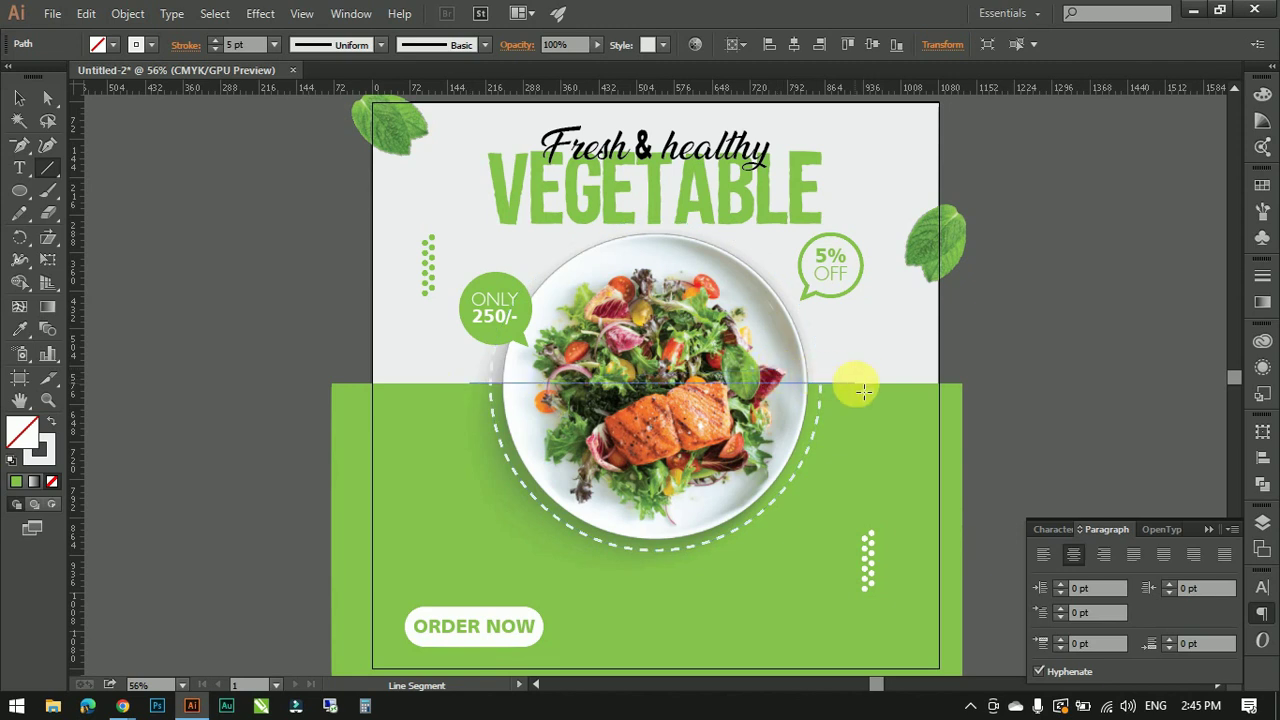
click(1262, 275)
click(1036, 392)
click(1206, 258)
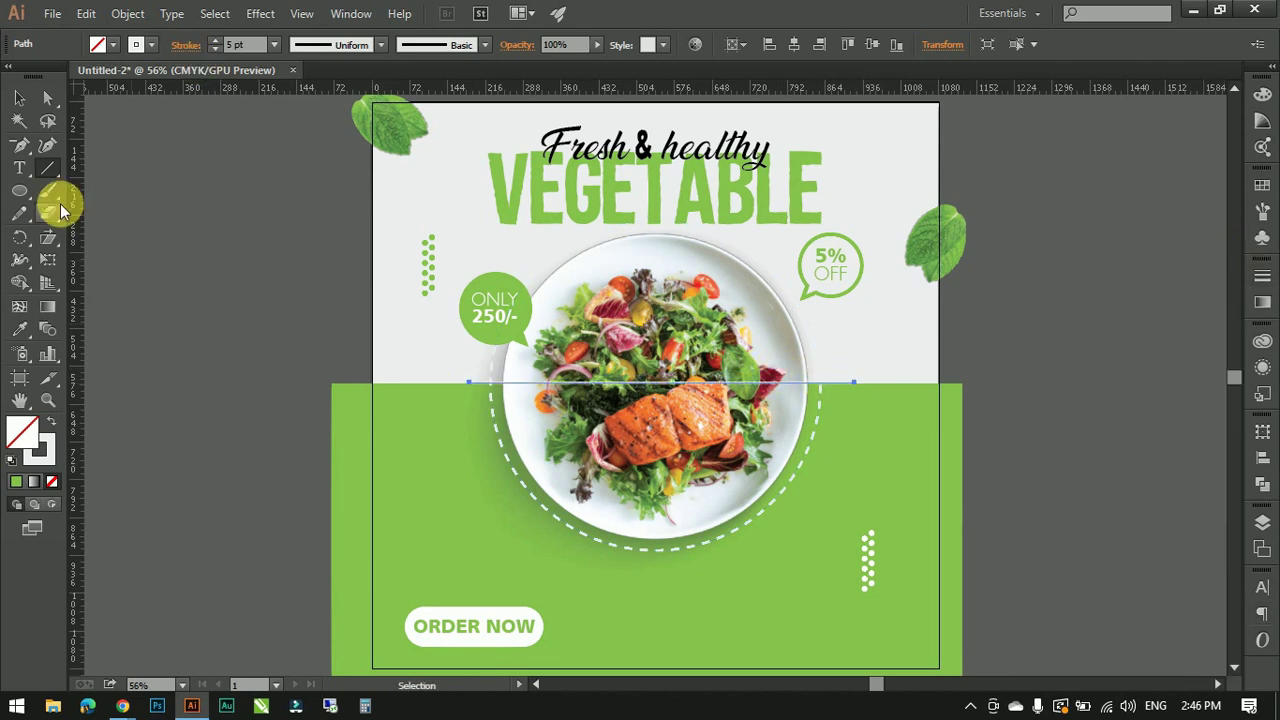
- Split the ring along the line and delete its upper arc, leaving the lower semicircle
click(19, 97)
shift+click(491, 408)
click(19, 282)
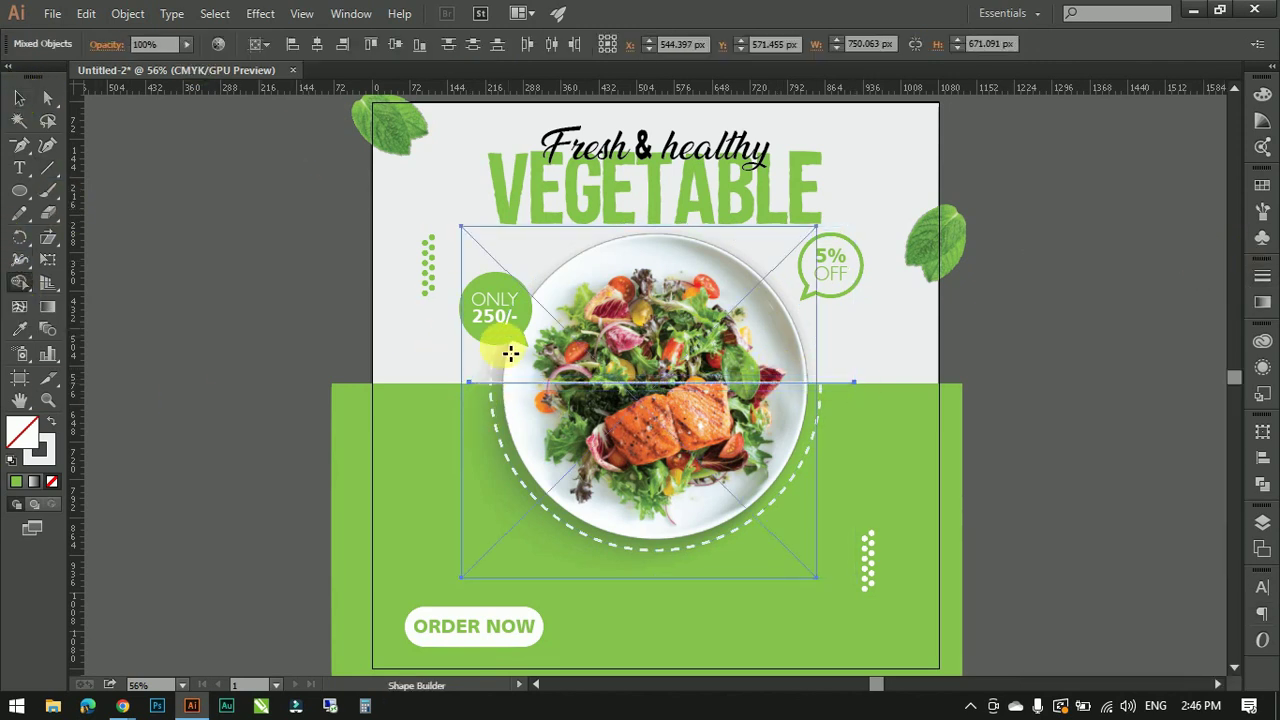
click(19, 97)
click(491, 415)
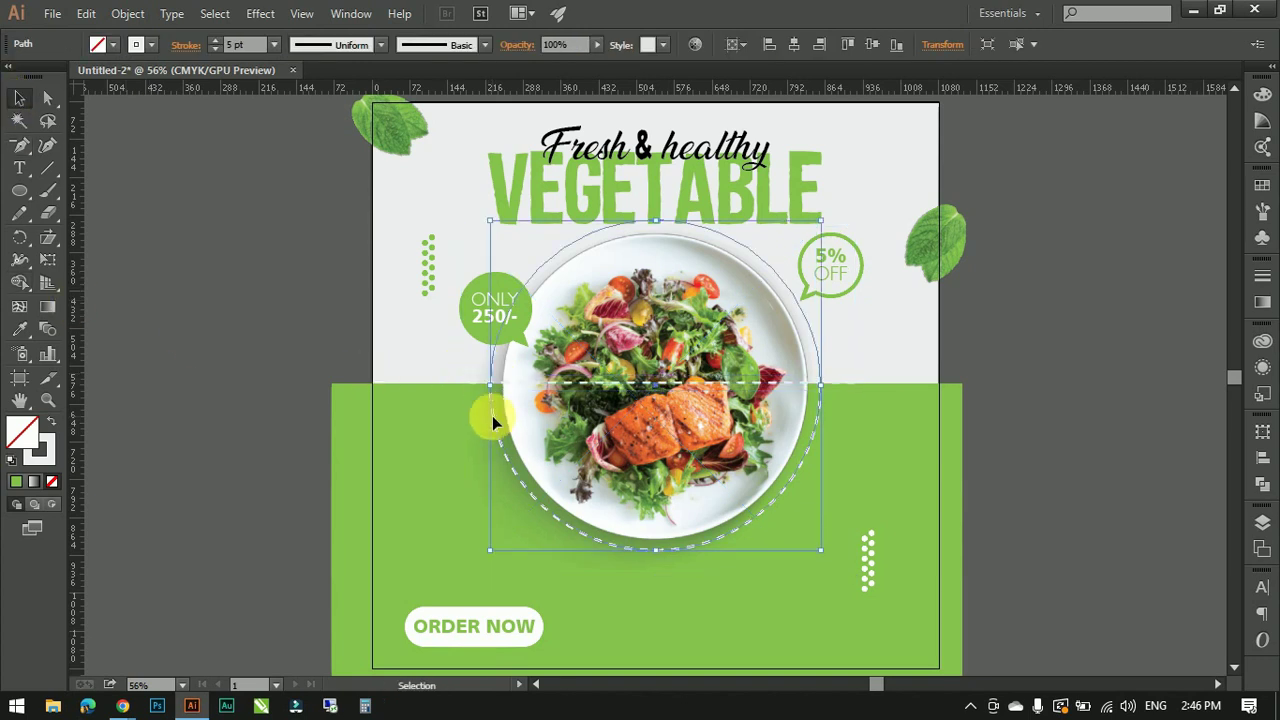
click(19, 284)
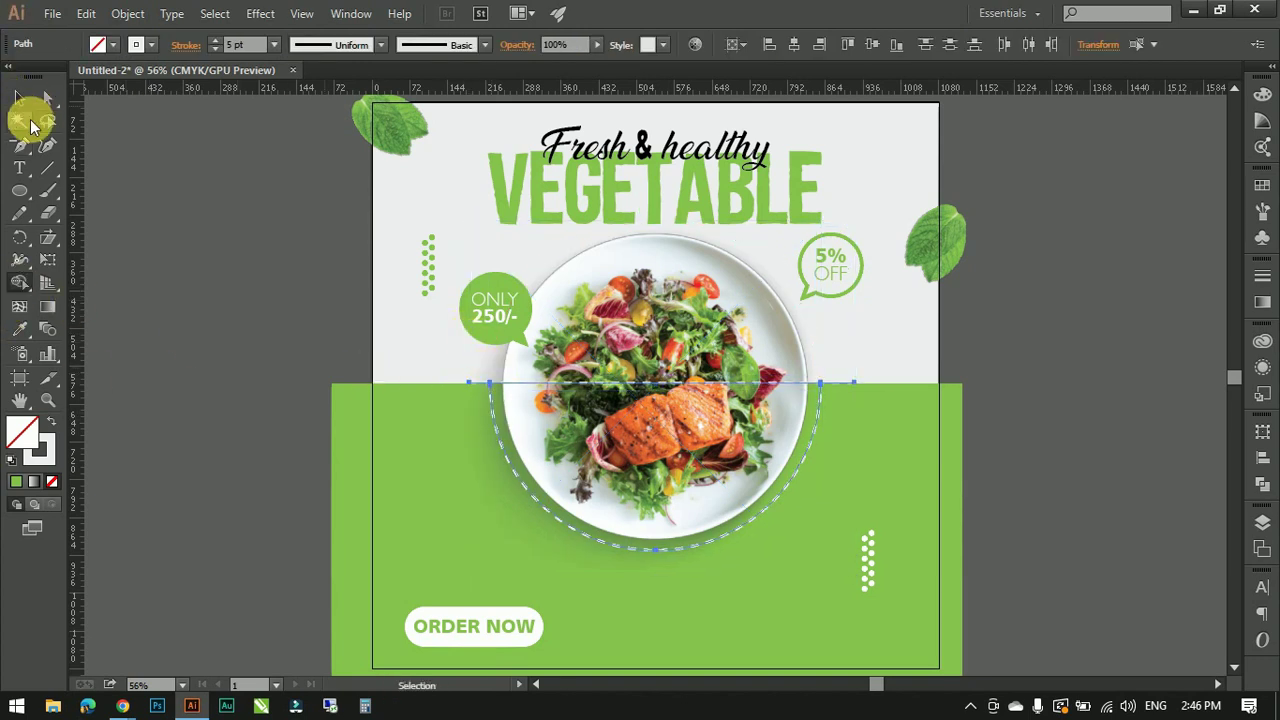
click(524, 382)
click(547, 537)
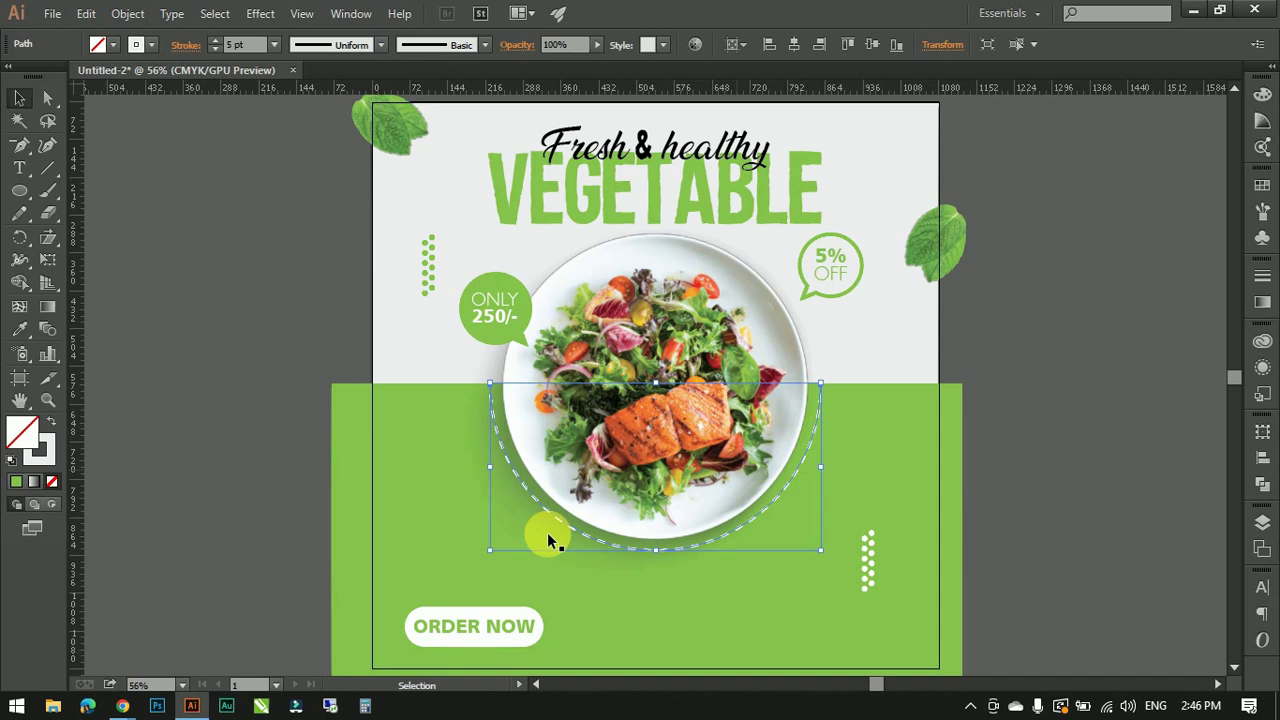
click(245, 401)
- Create a white 1080 × 1080 px square aligned centrally to the artboard
key(ctrl+minus)
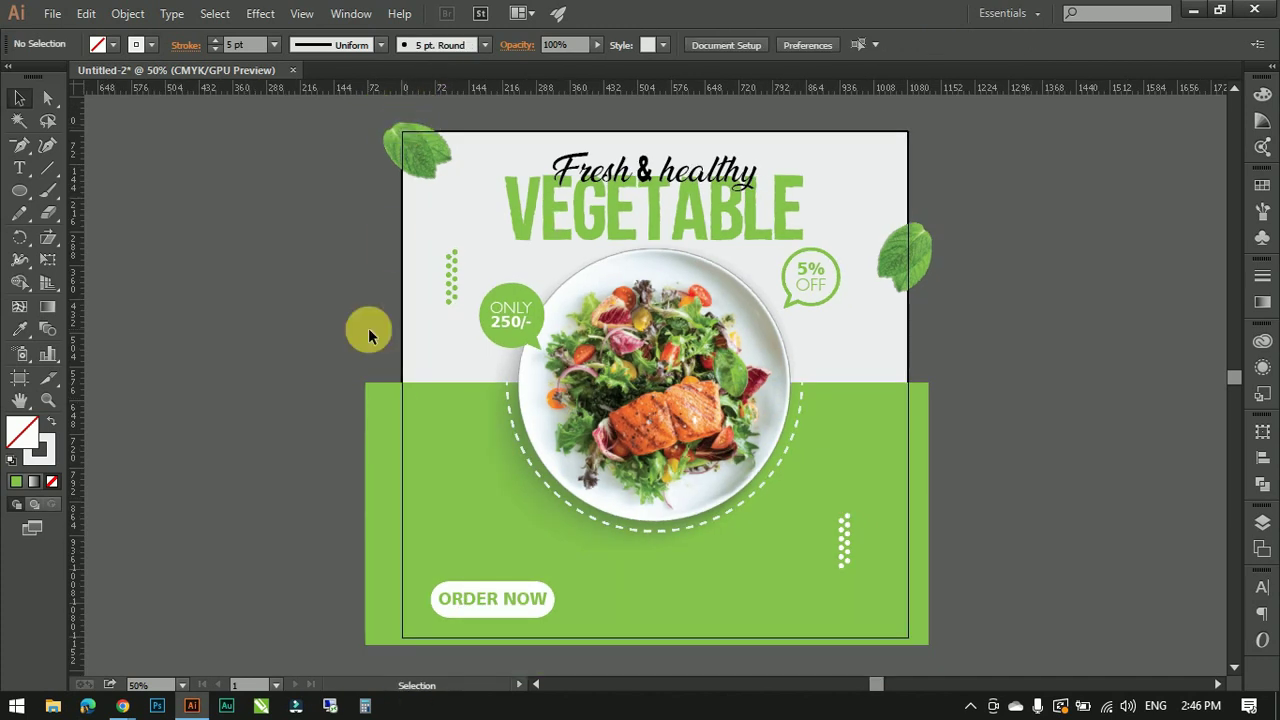
drag(19, 199, 60, 191)
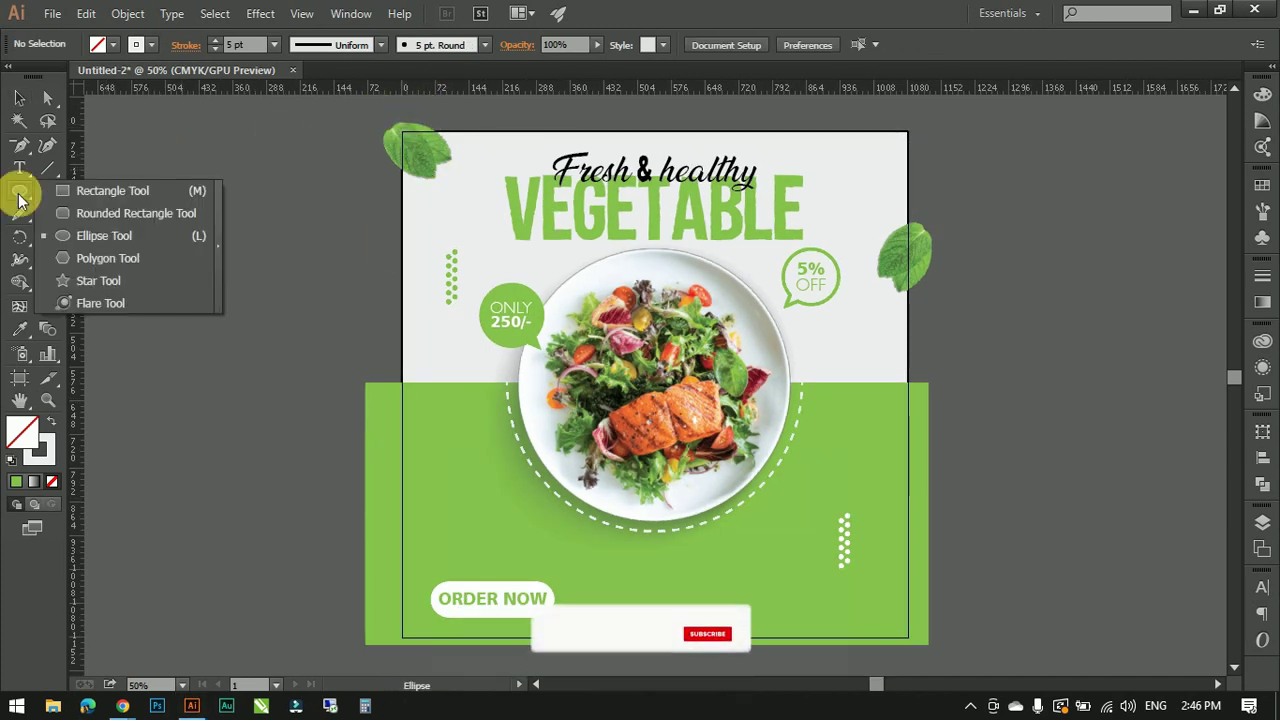
drag(172, 160, 252, 240)
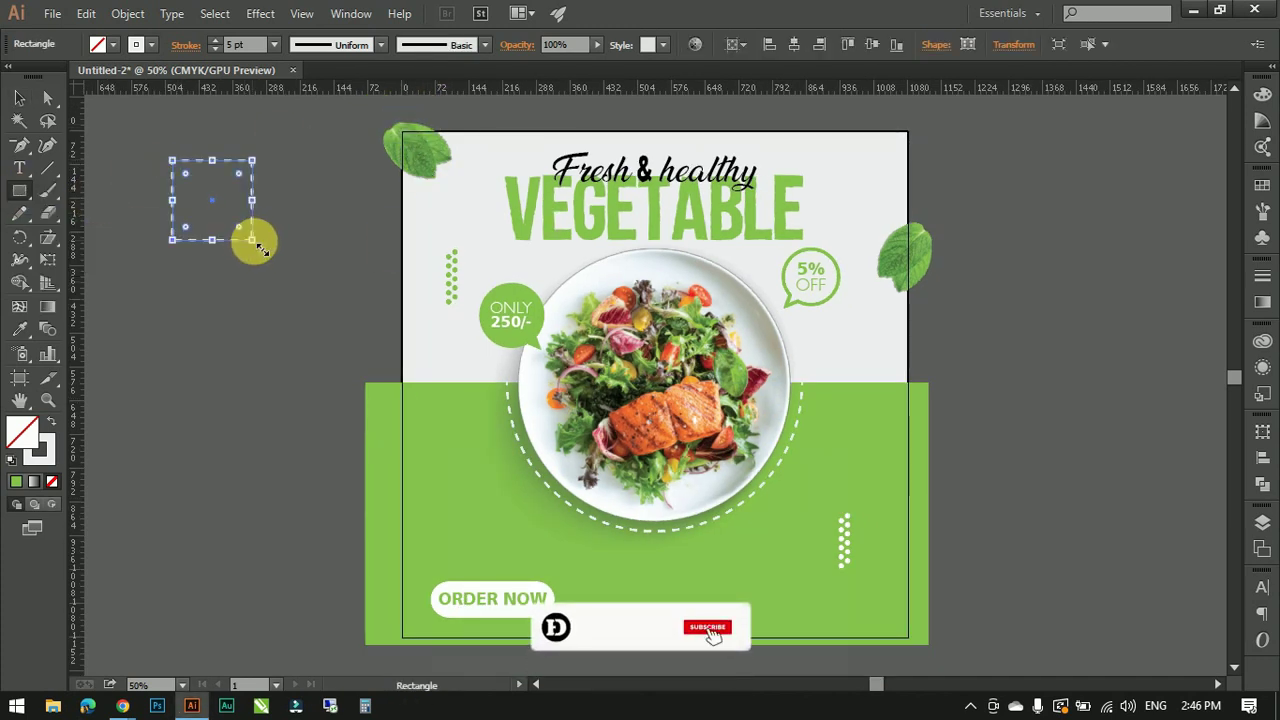
click(52, 421)
click(936, 44)
click(790, 70)
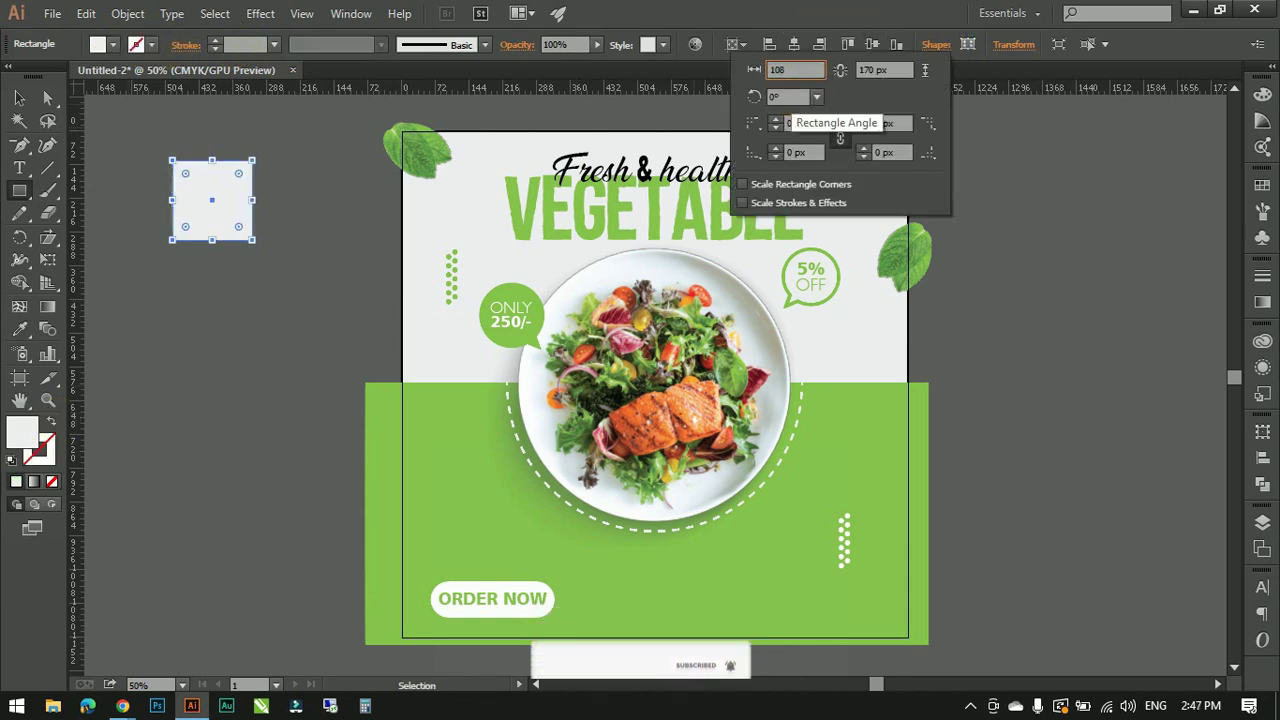
text(1080)
key(Tab)
text(180)
key(Return)
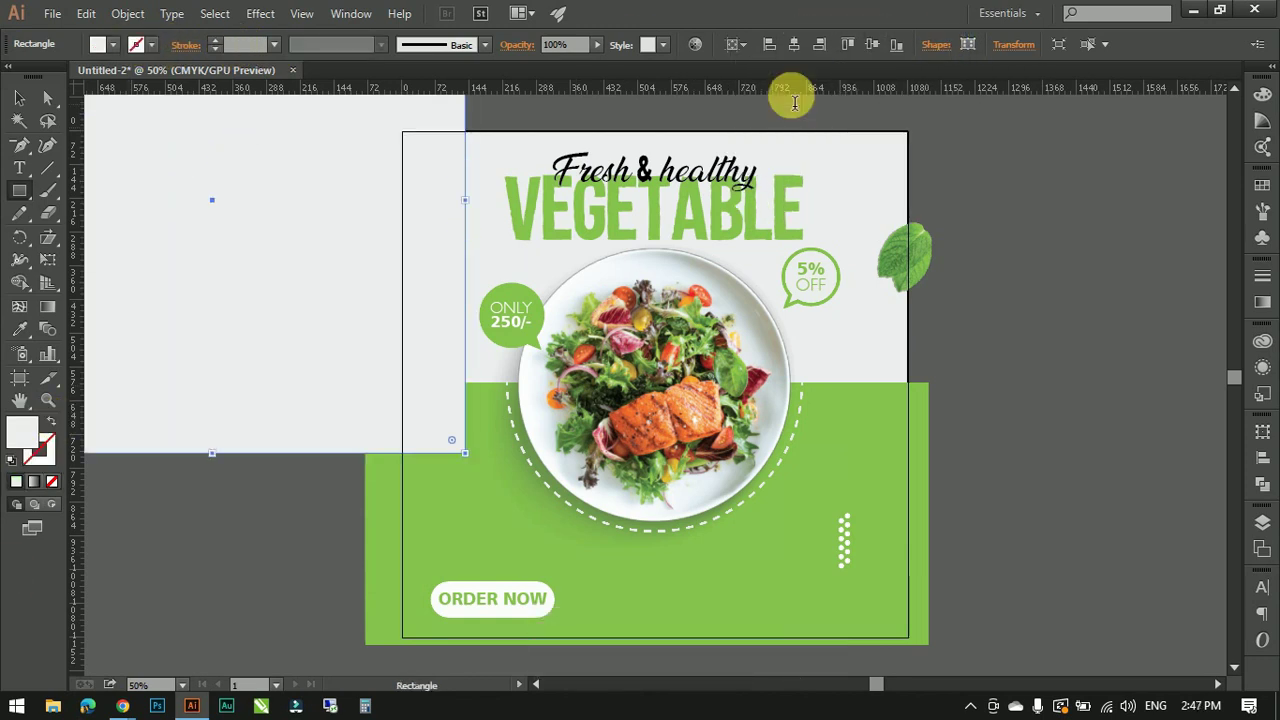
click(113, 44)
click(44, 88)
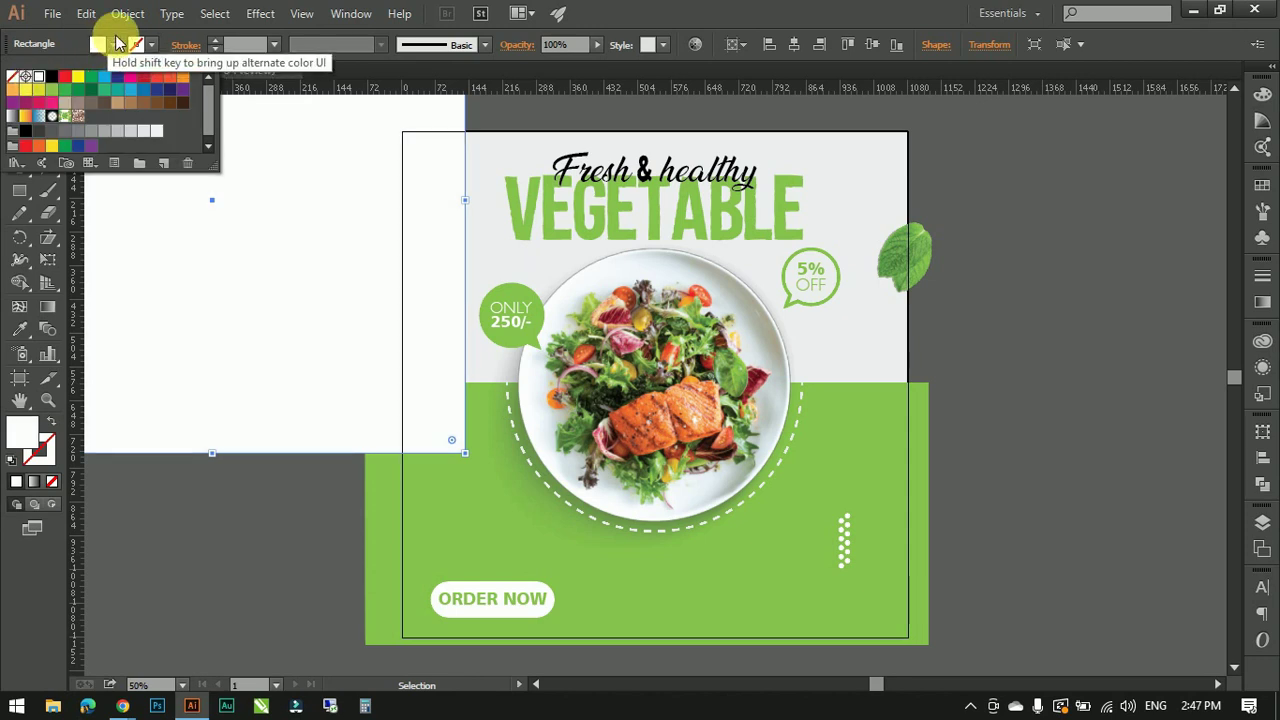
click(793, 44)
click(872, 44)
- Select all artwork and make a clipping mask with the white square
click(952, 186)
drag(1020, 100, 348, 635)
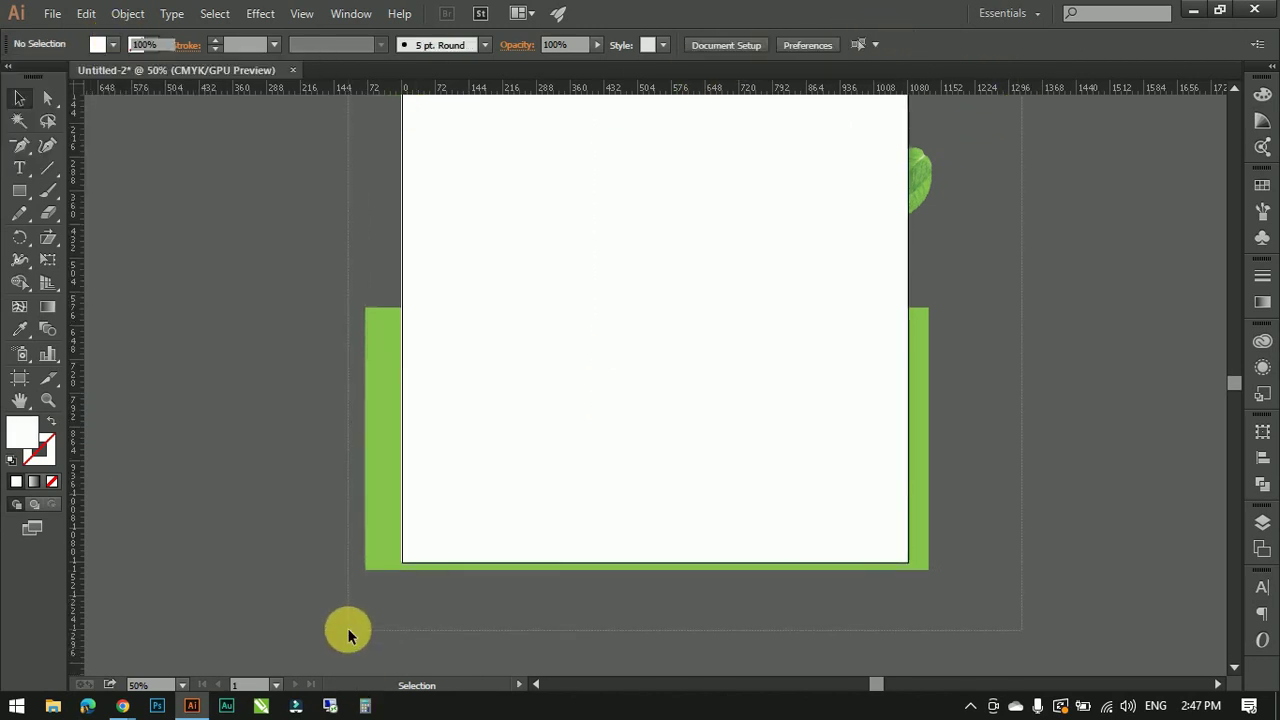
right_click(551, 451)
click(590, 562)
key(ctrl+y)
key(ctrl+0)
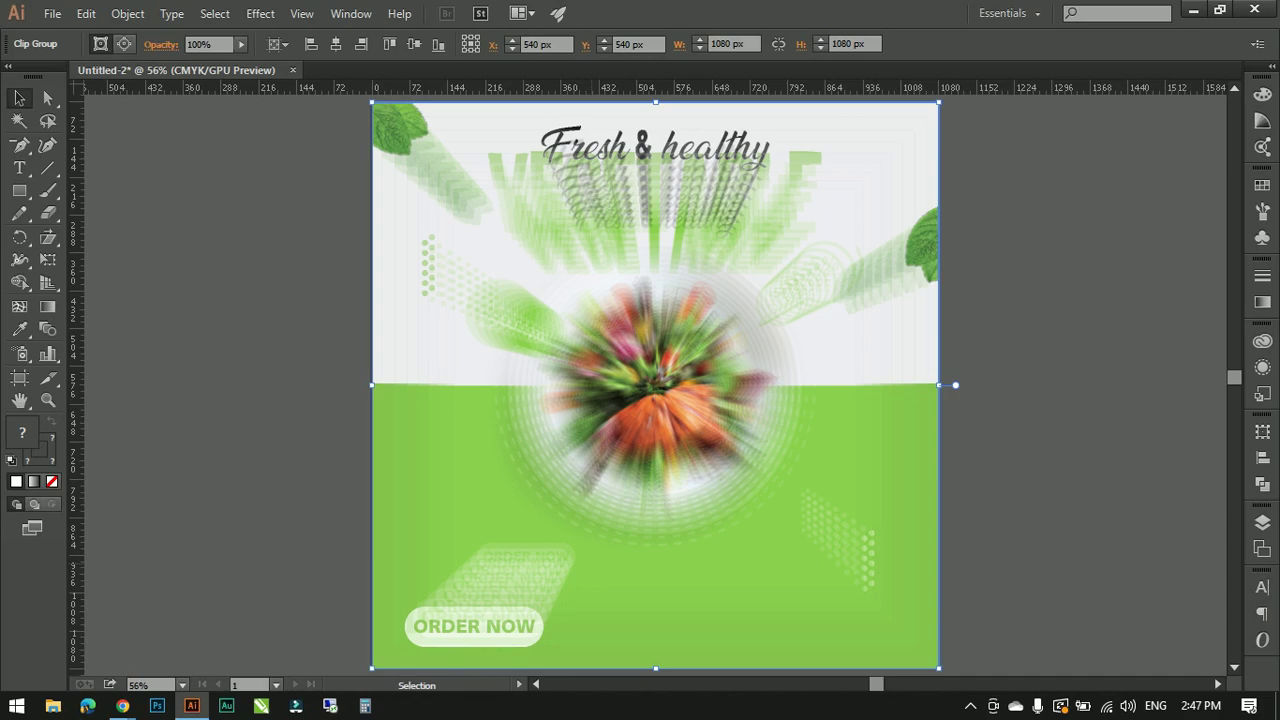